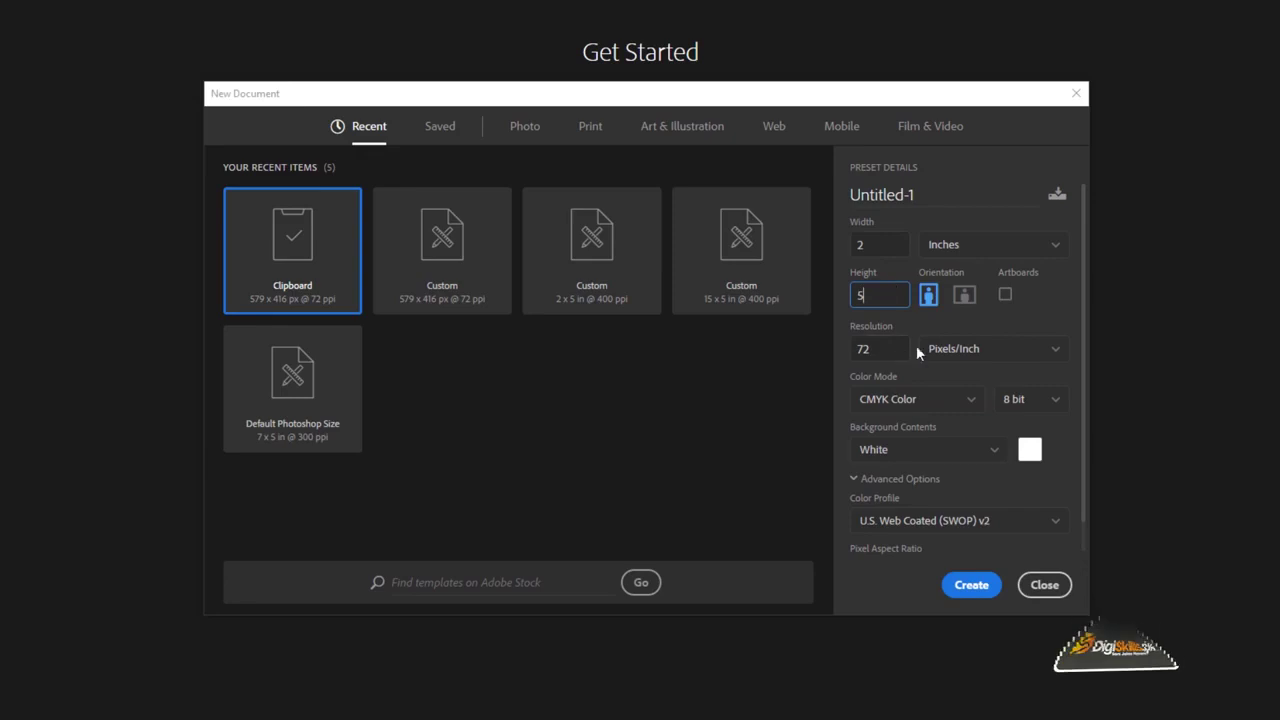
# - Set the resolution to 400 pixels/inch and create the 2 x 5 inch CMYK document
pyautogui.press('Tab')
pyautogui.write('400')
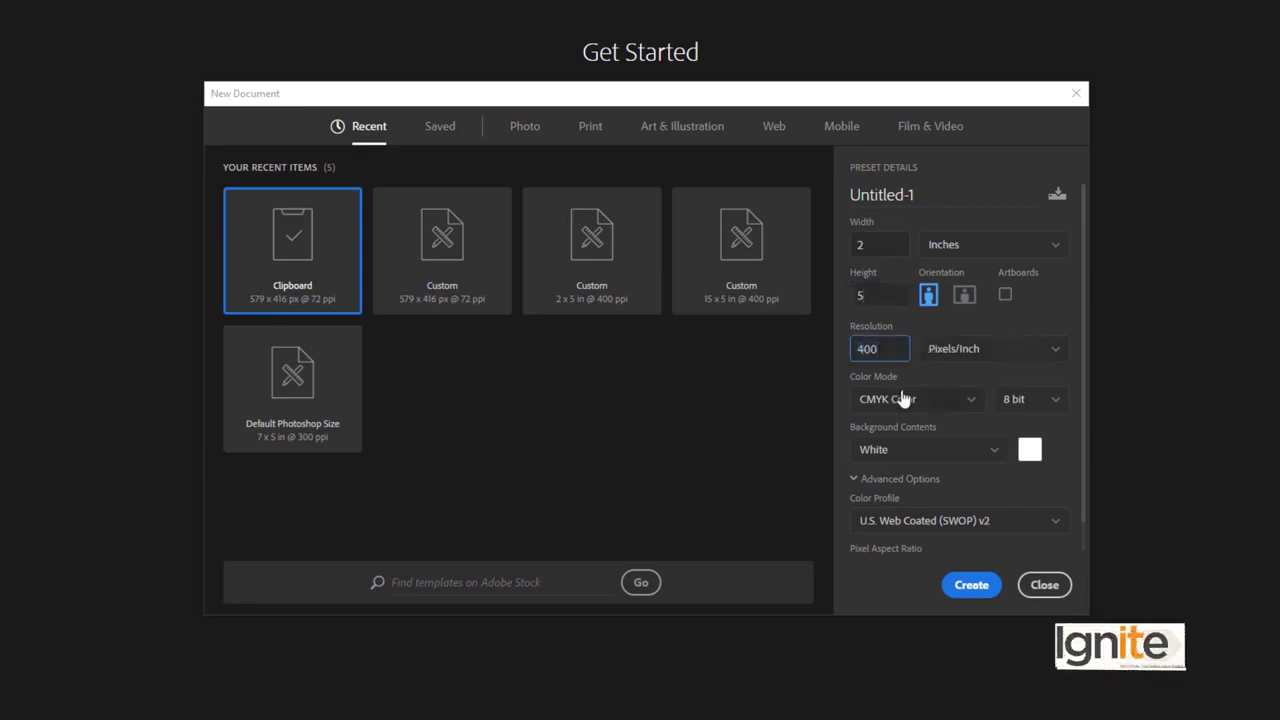
pyautogui.click(976, 589)
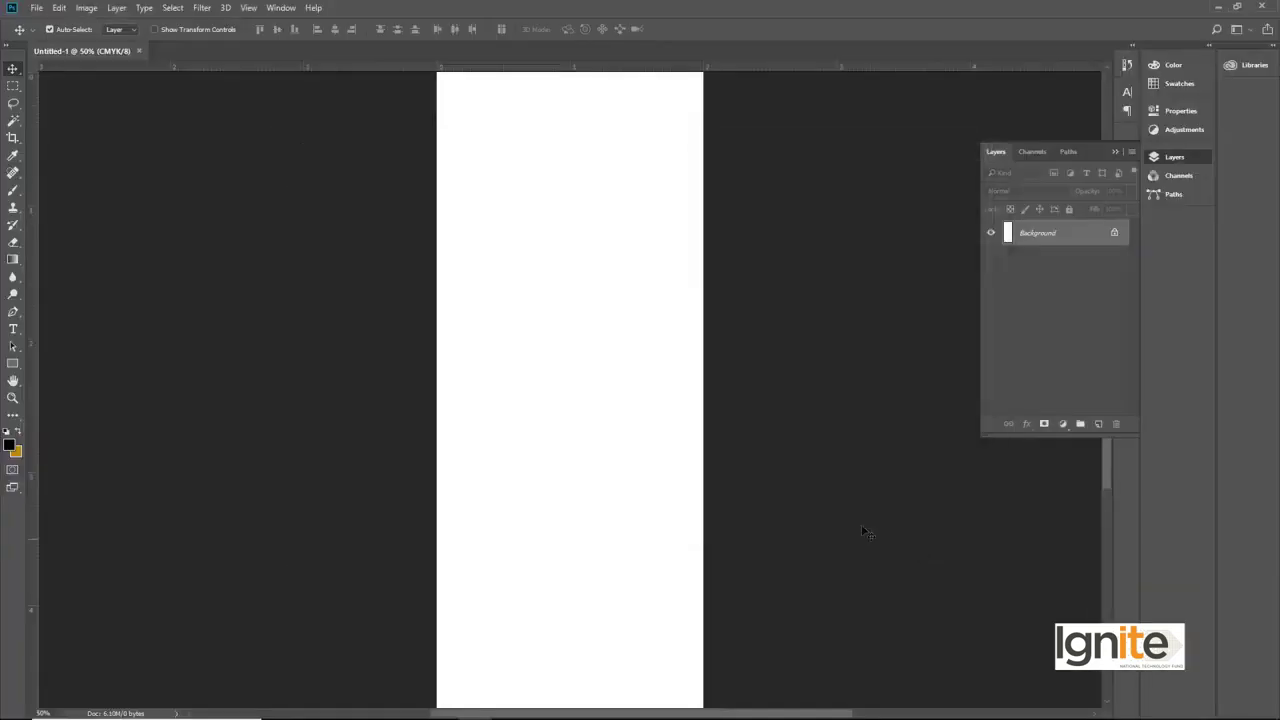
# - Convert the locked Background into a regular layer, keeping the suggested layer name
pyautogui.keyDown('alt'); pyautogui.click(598, 367); pyautogui.keyUp('alt')
pyautogui.press('v')
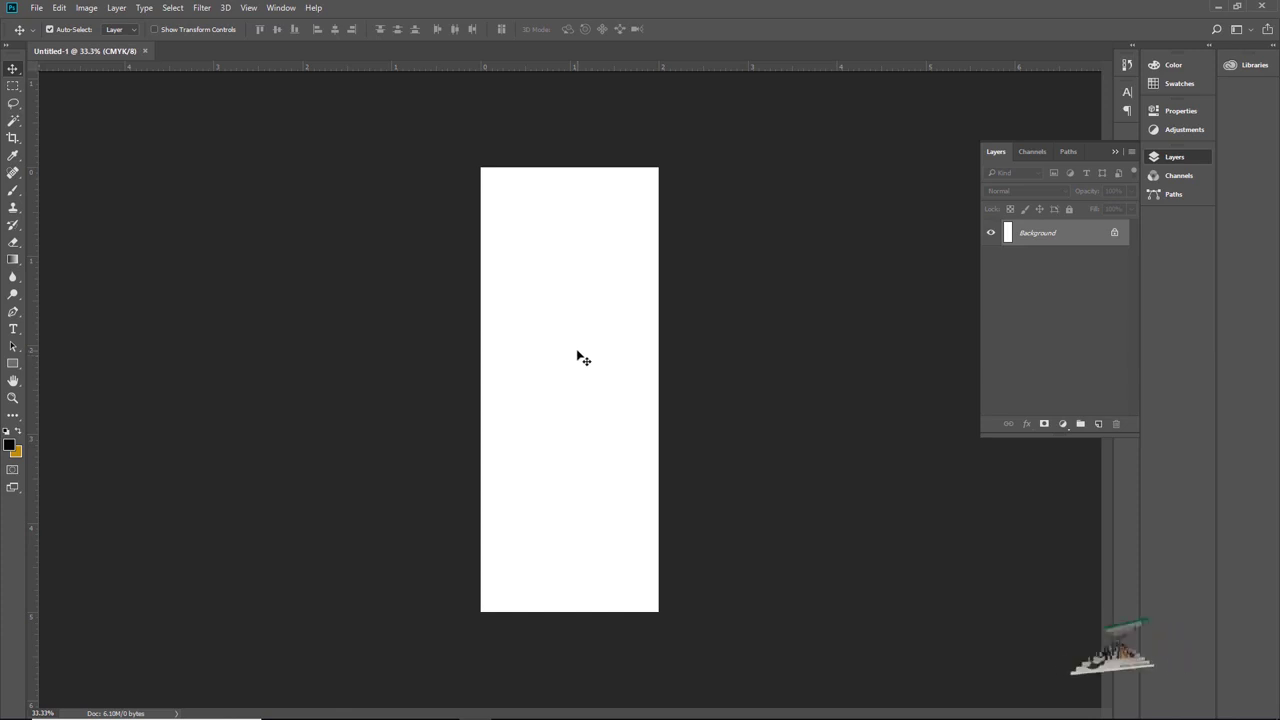
pyautogui.press('f')
pyautogui.moveTo(589, 346); pyautogui.dragTo(508, 344)
pyautogui.doubleClick(1056, 233)
pyautogui.click(757, 230)
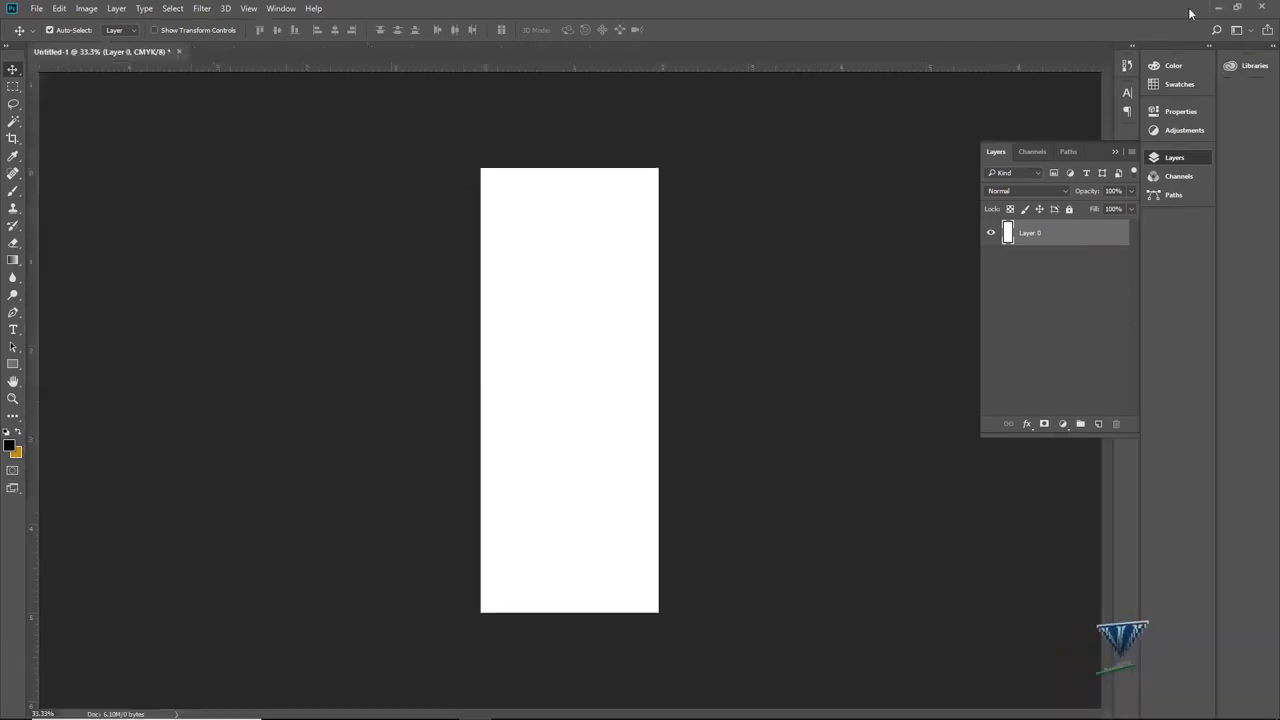
# - Place the pink shoe photo from File Explorer into the document and position it over the upper part of the canvas
pyautogui.click(1217, 8)
pyautogui.click(1217, 8)
pyautogui.click(311, 707)
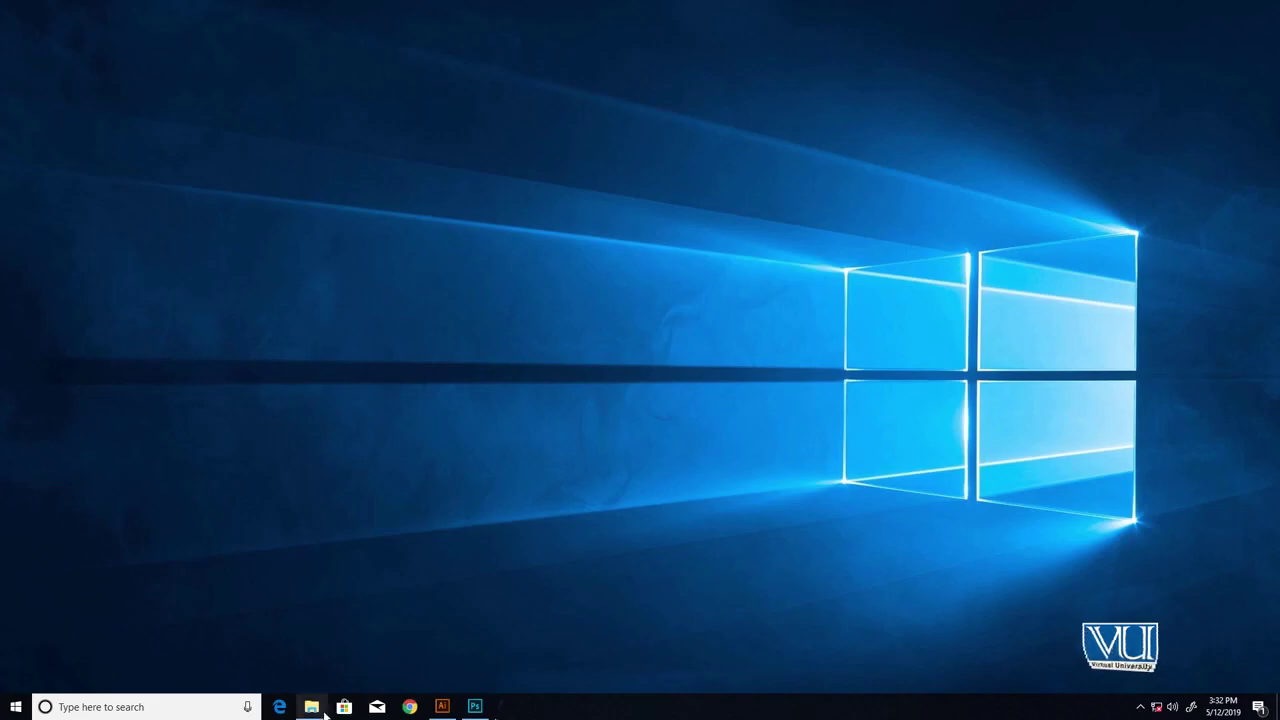
pyautogui.moveTo(320, 79); pyautogui.dragTo(570, 380)
pyautogui.moveTo(577, 325); pyautogui.dragTo(568, 214)
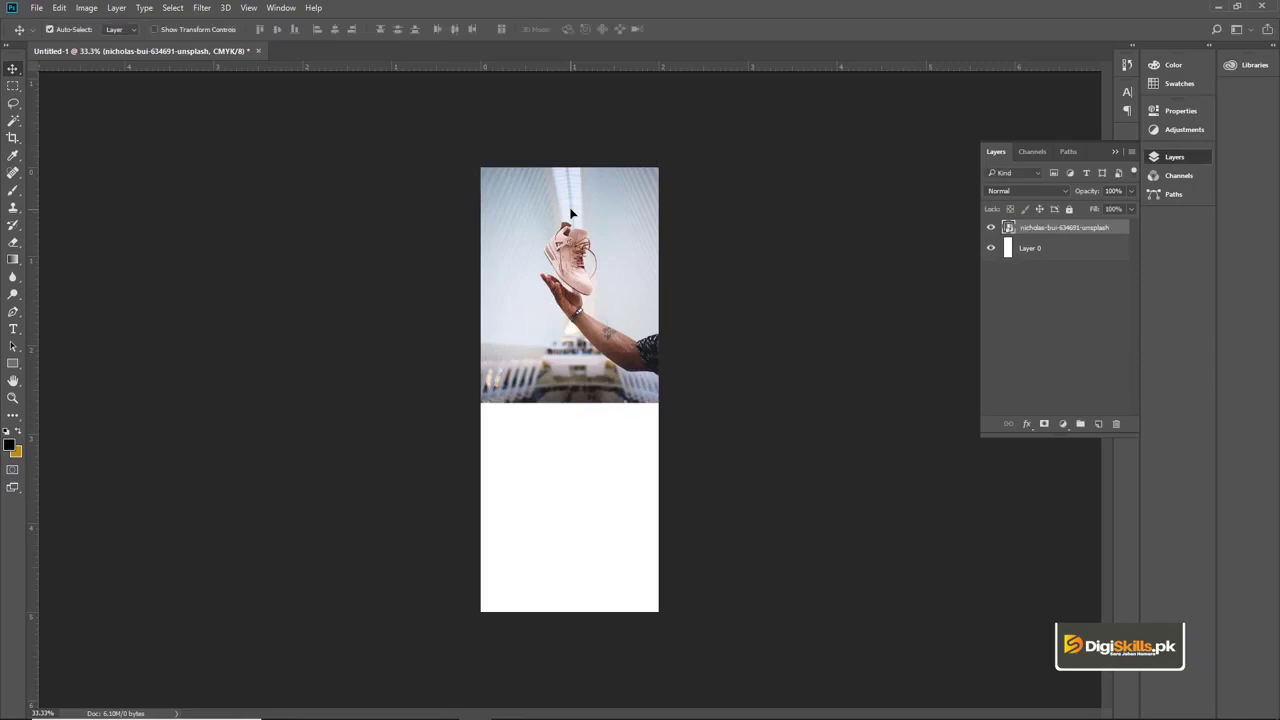
# - Rotate the shoe photo about 6° counterclockwise and shift it slightly upward, centred on the canvas
pyautogui.moveTo(672, 130); pyautogui.dragTo(657, 120)
pyautogui.moveTo(640, 258); pyautogui.dragTo(629, 242)
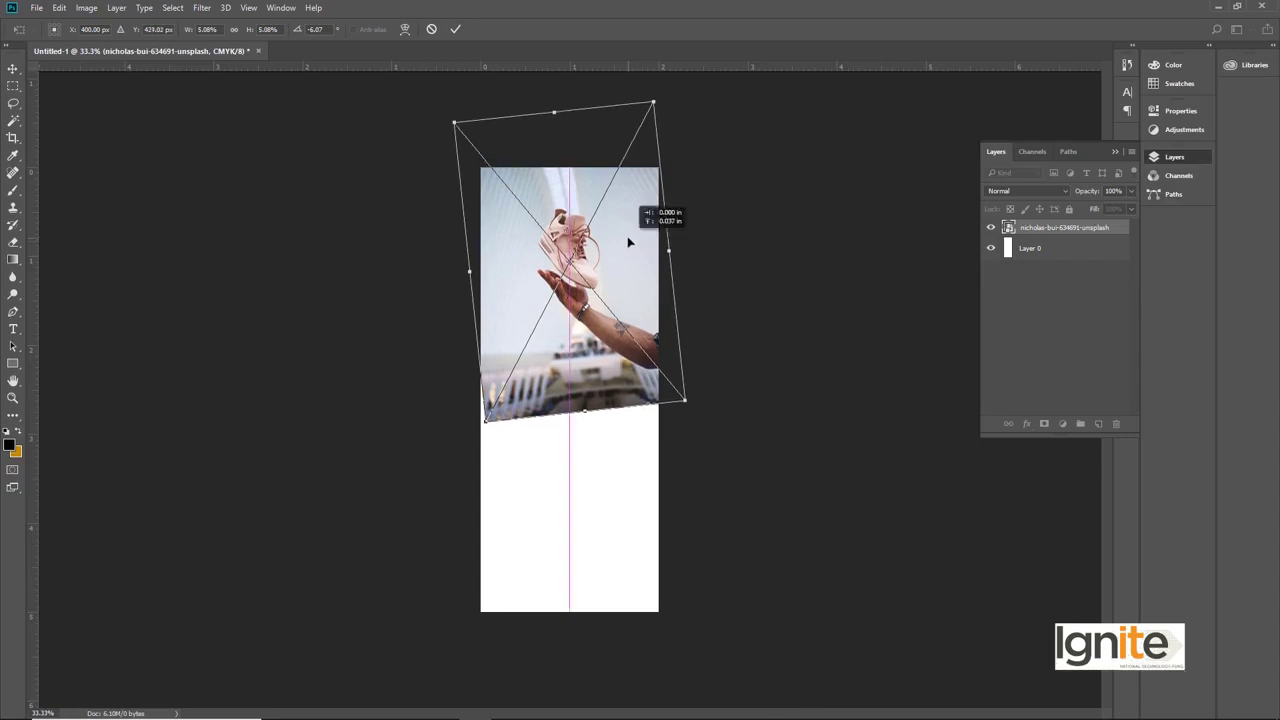
pyautogui.press('Return')
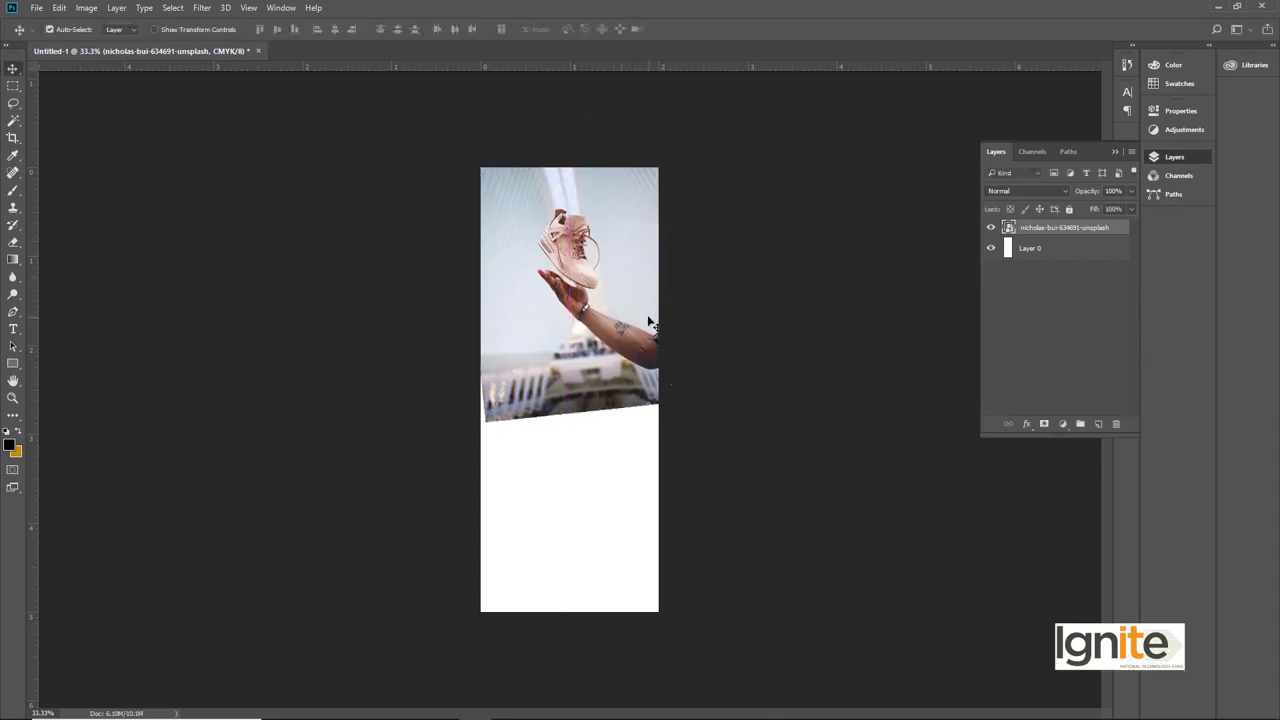
# - Enlarge the shoe photo to about 5.3% scale so it spans the canvas width, and reduce its tilt slightly
pyautogui.hotkey('ctrl', 't')
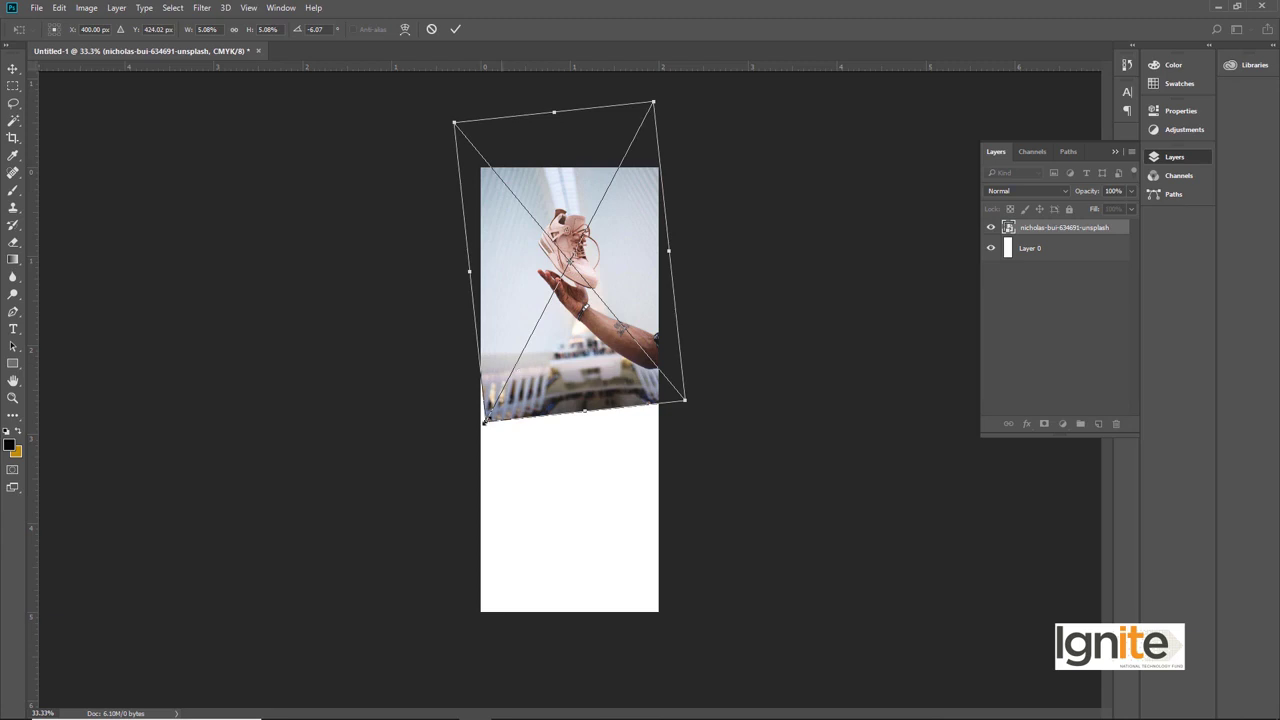
pyautogui.moveTo(484, 418); pyautogui.dragTo(481, 425)
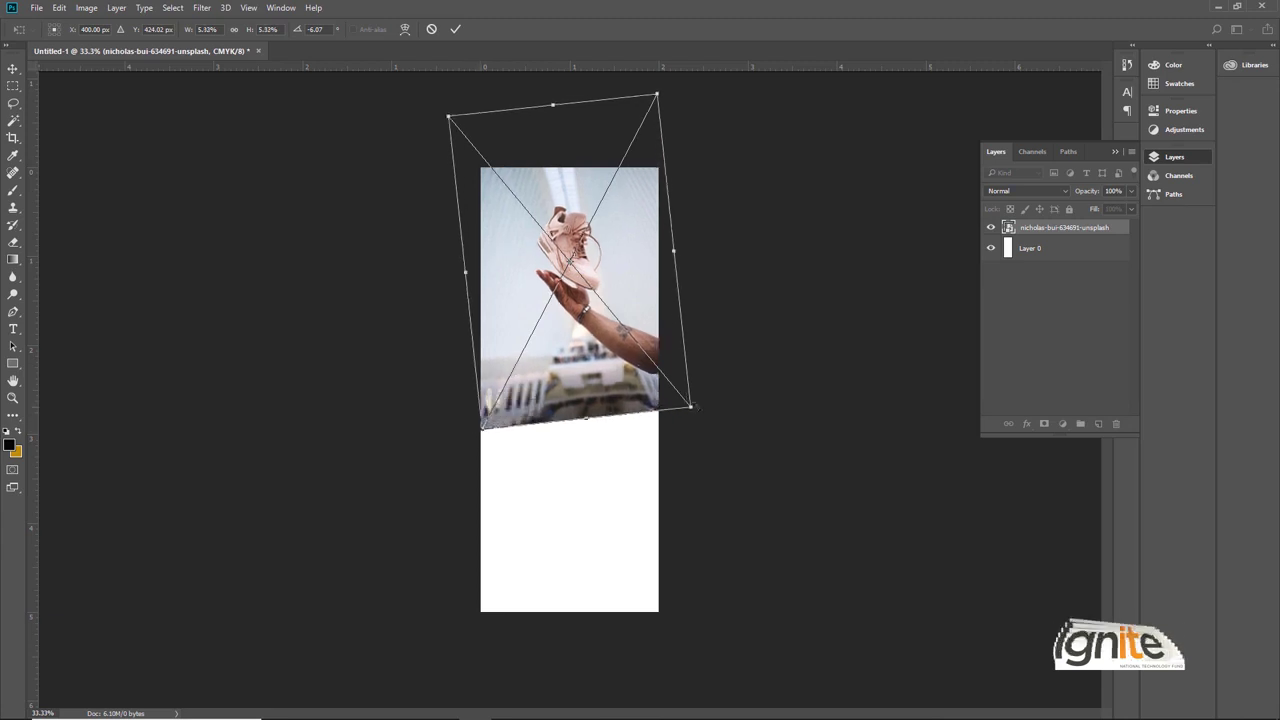
pyautogui.moveTo(701, 412)
pyautogui.mouseDown()
pyautogui.moveTo(690, 410)
pyautogui.moveTo(708, 414)
pyautogui.mouseUp()
pyautogui.press('Return')
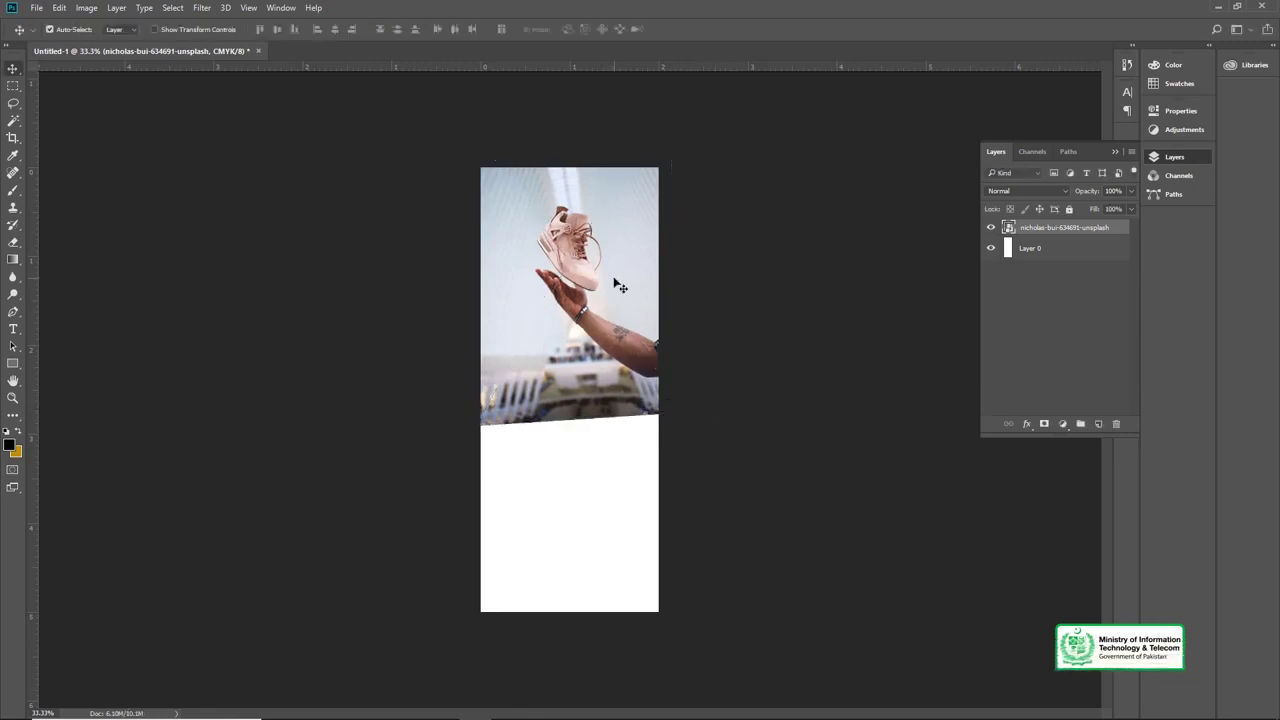
# - Draw a black Pen shape with a curved upper edge across the canvas's lower part and stack it above the photo layer
pyautogui.click(1026, 250)
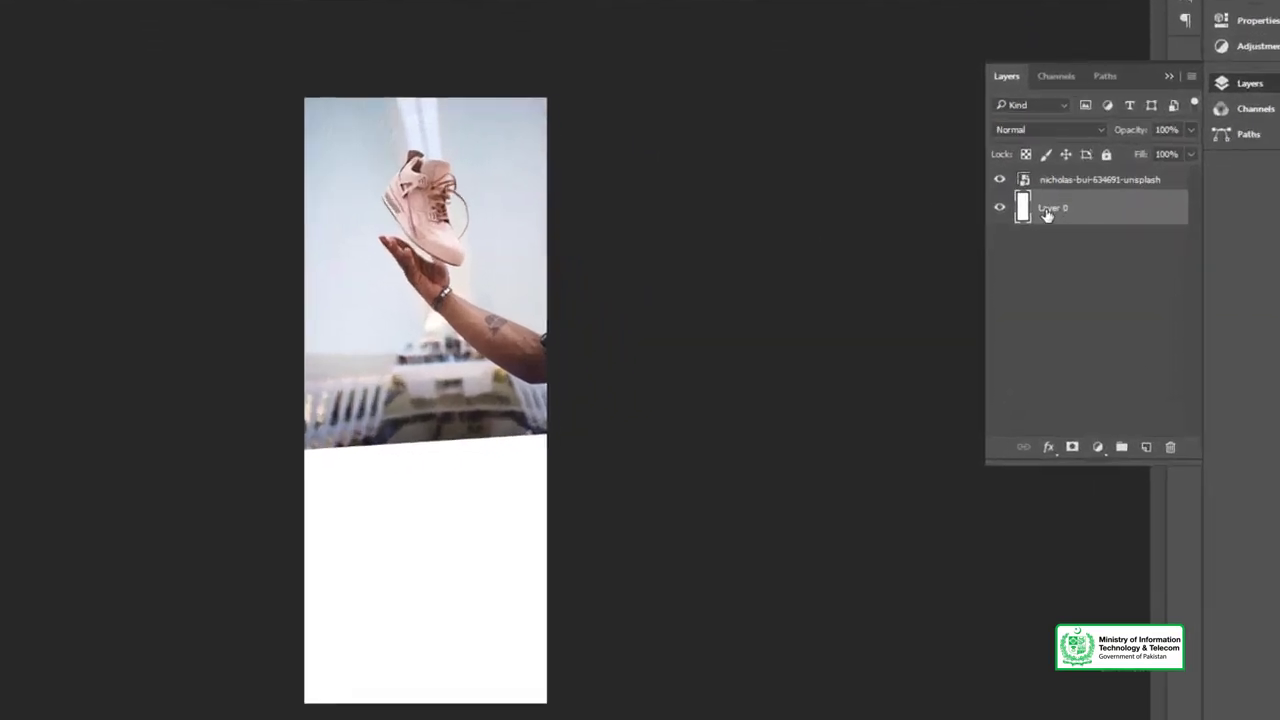
pyautogui.click(1152, 450)
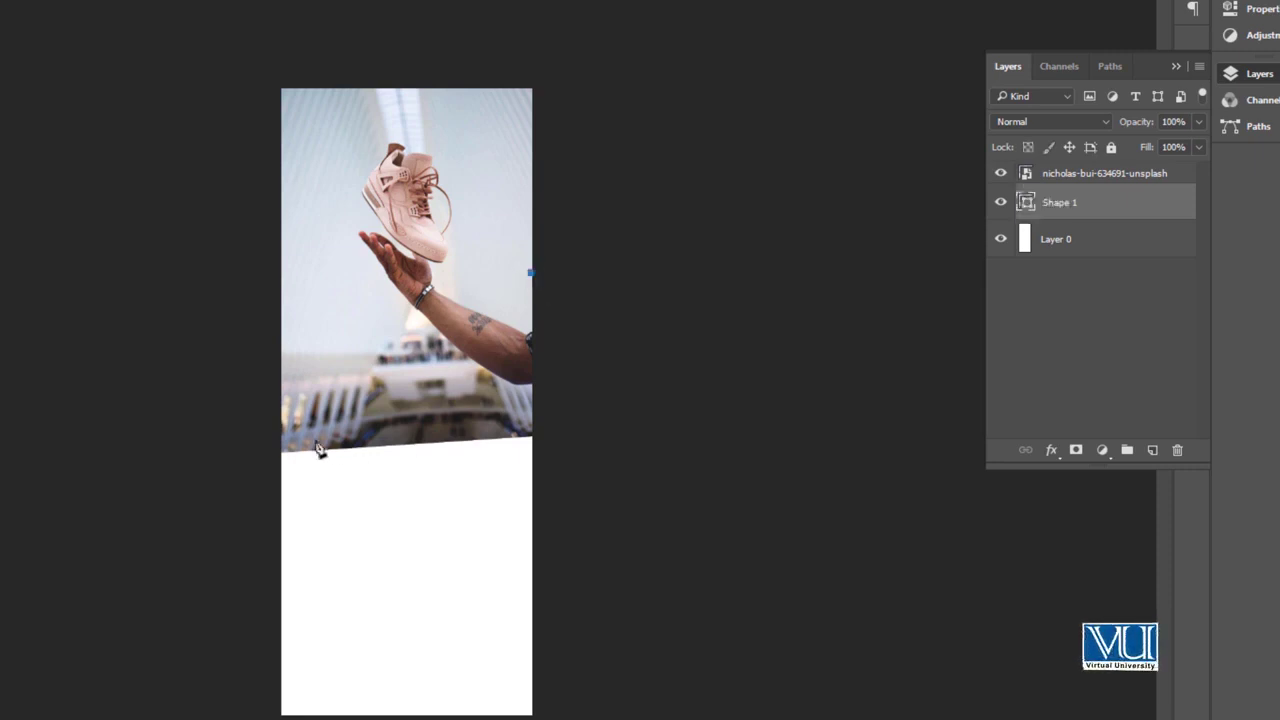
pyautogui.moveTo(211, 427); pyautogui.dragTo(110, 424)
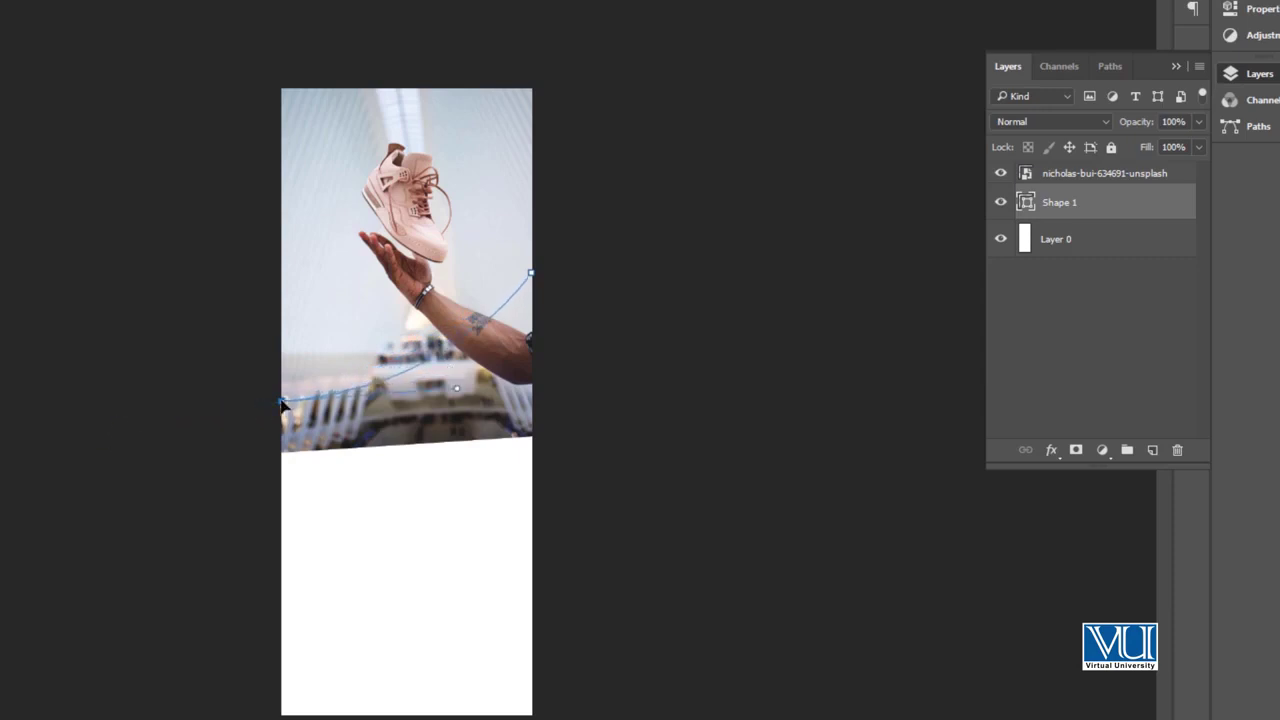
pyautogui.click(284, 712)
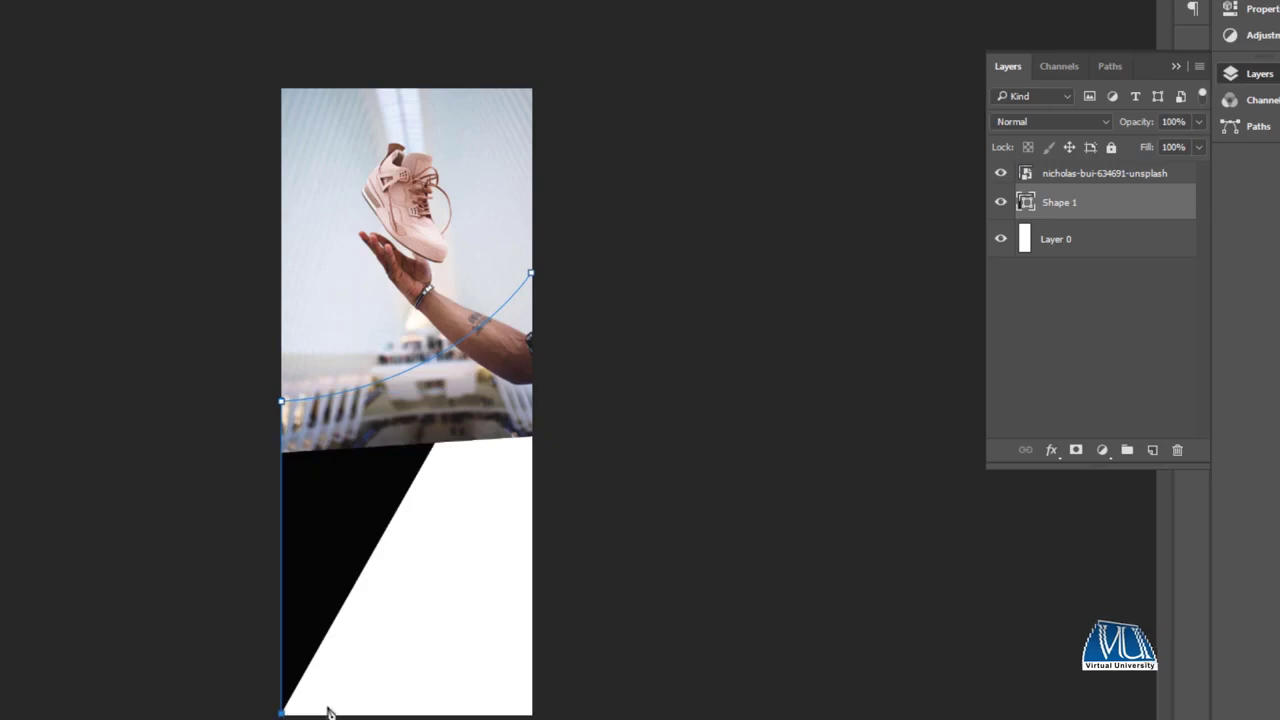
pyautogui.click(531, 713)
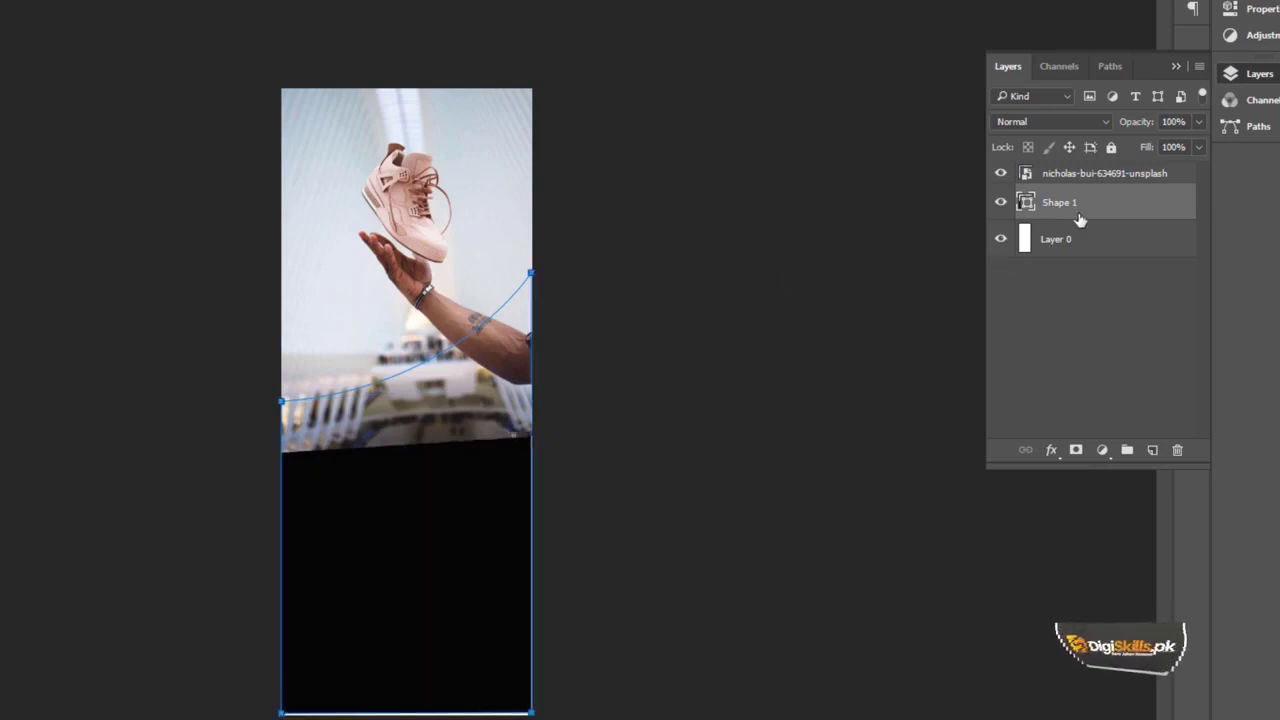
pyautogui.moveTo(1080, 211)
pyautogui.mouseDown()
pyautogui.moveTo(1072, 172)
pyautogui.moveTo(1073, 187)
pyautogui.mouseUp()
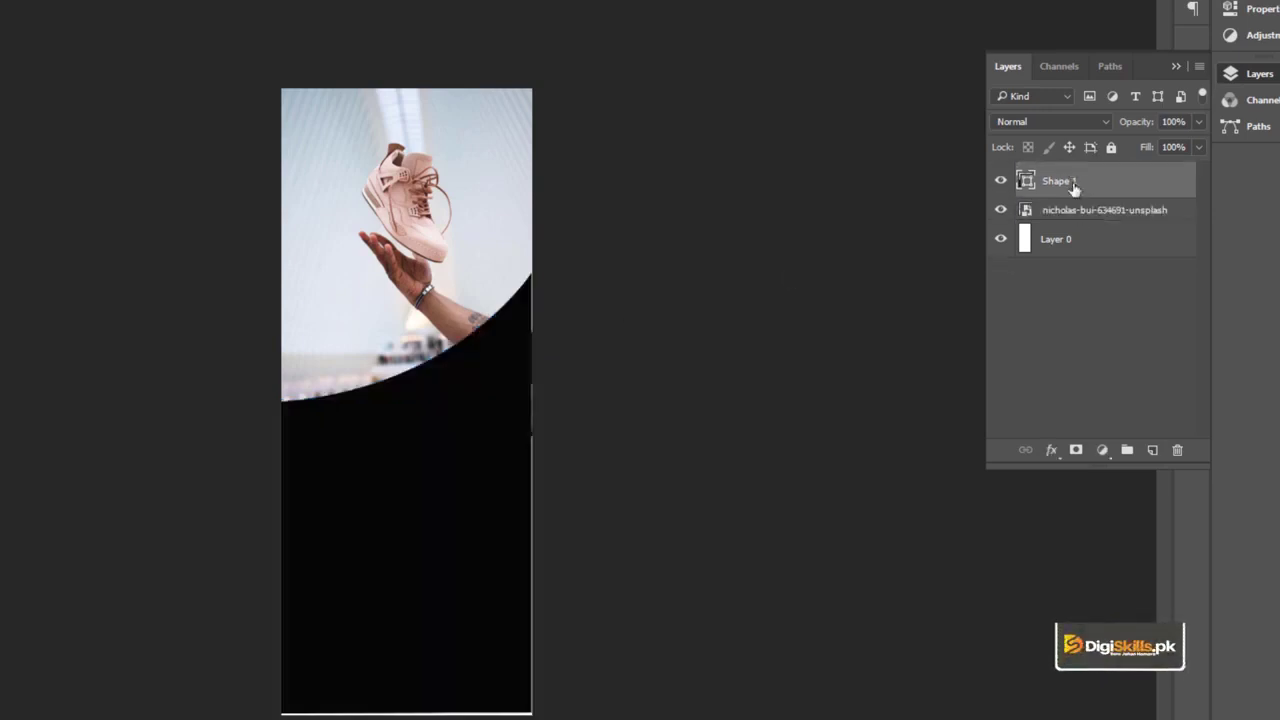
# - Stretch the black curved shape so it fully covers the right and bottom edges of the canvas
pyautogui.click(460, 542)
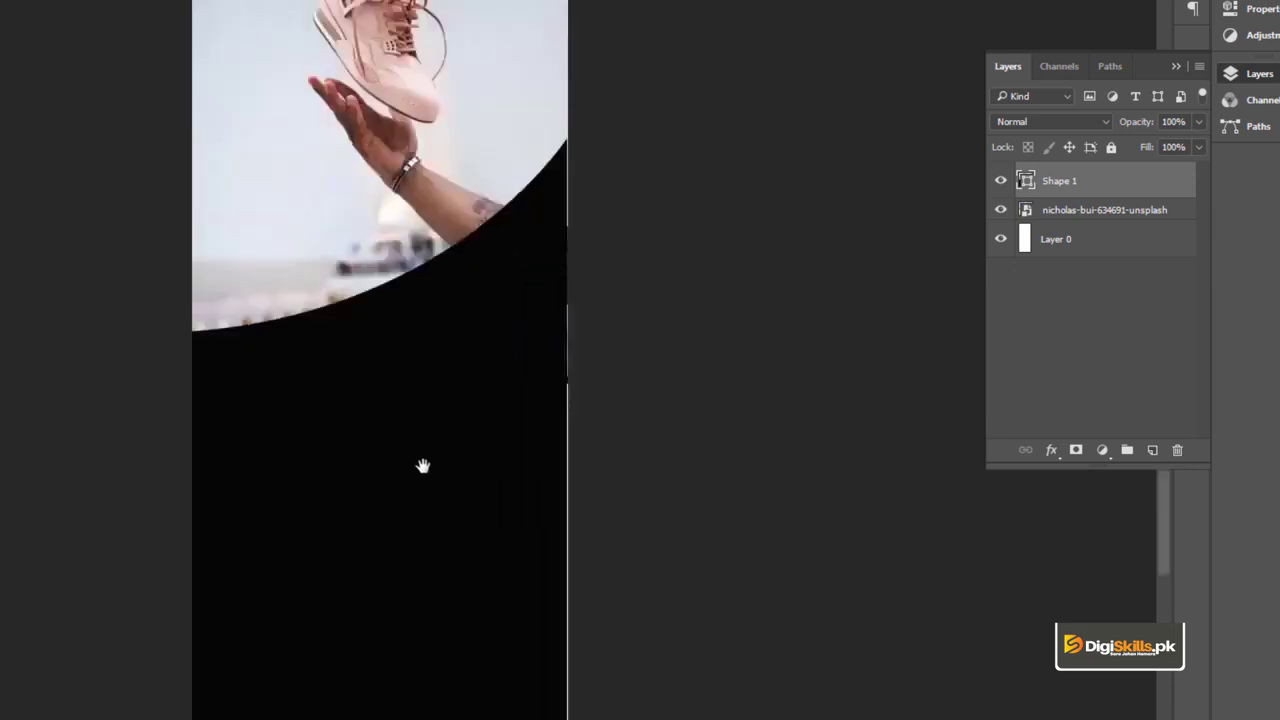
pyautogui.hotkey('ctrl', 't')
pyautogui.moveTo(642, 700); pyautogui.dragTo(680, 661)
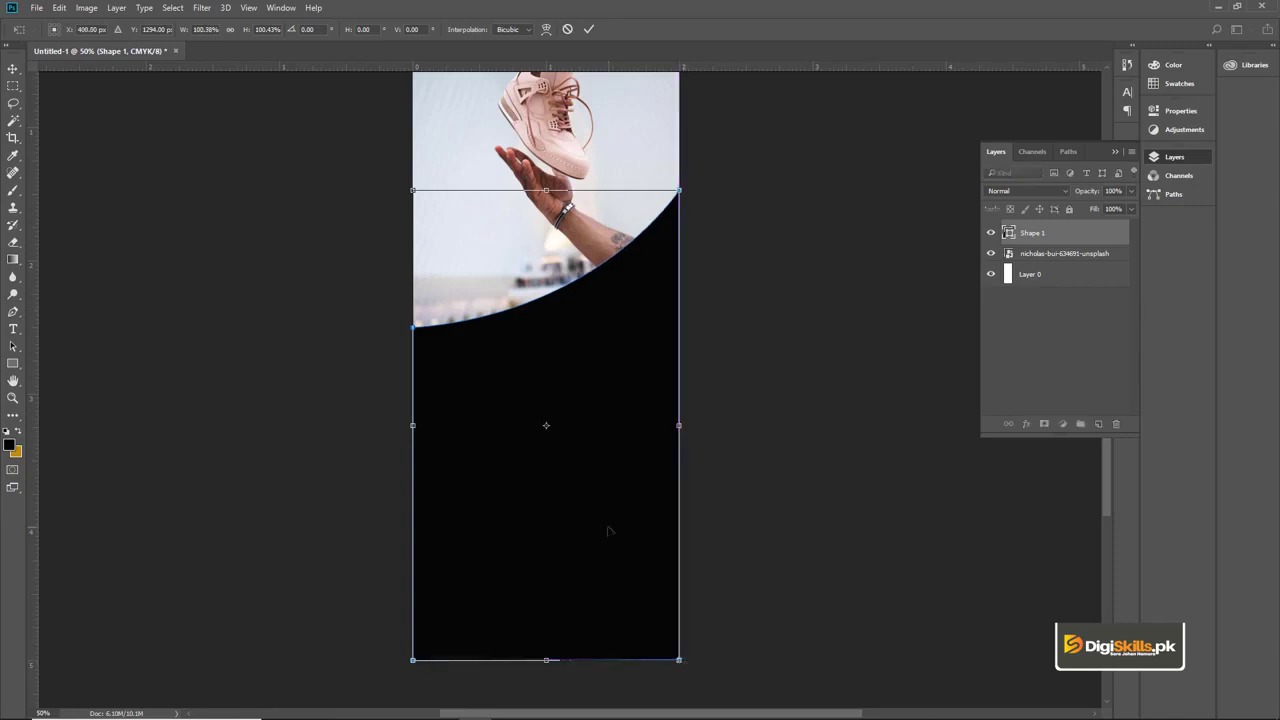
pyautogui.press('Return')
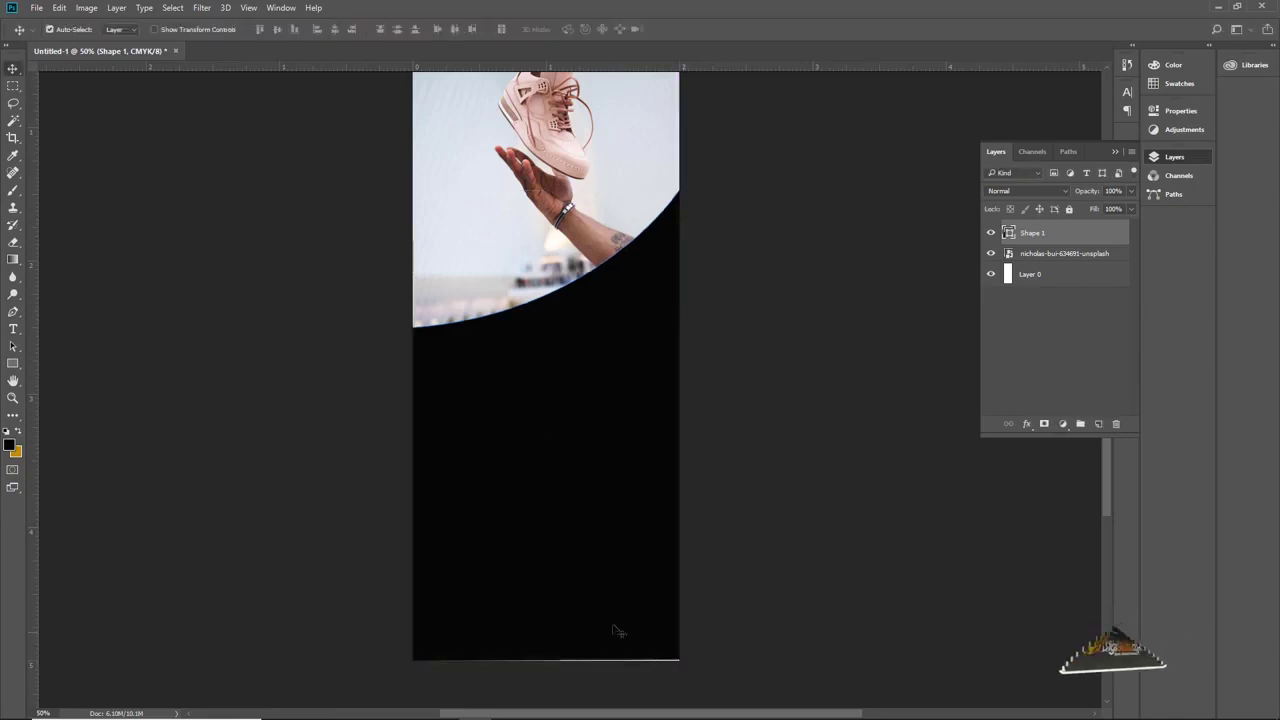
pyautogui.scroll(2, 586, 634)
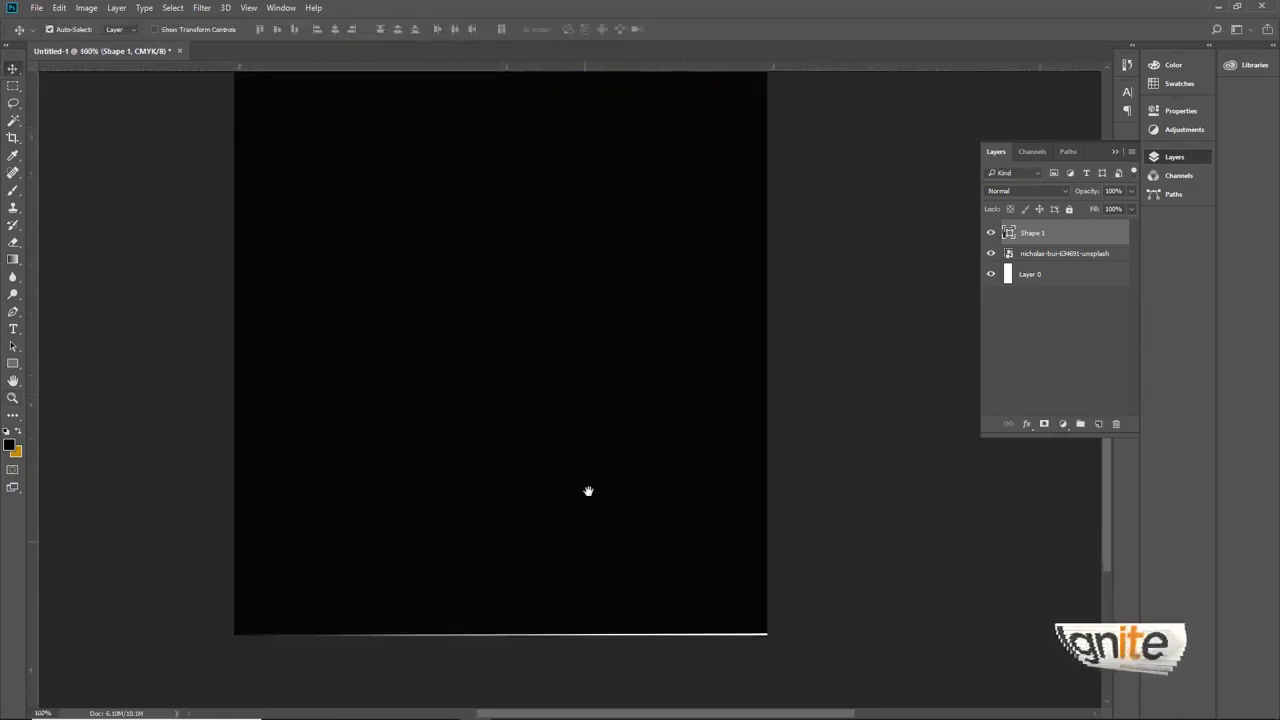
pyautogui.hotkey('ctrl', 't')
pyautogui.press('Return')
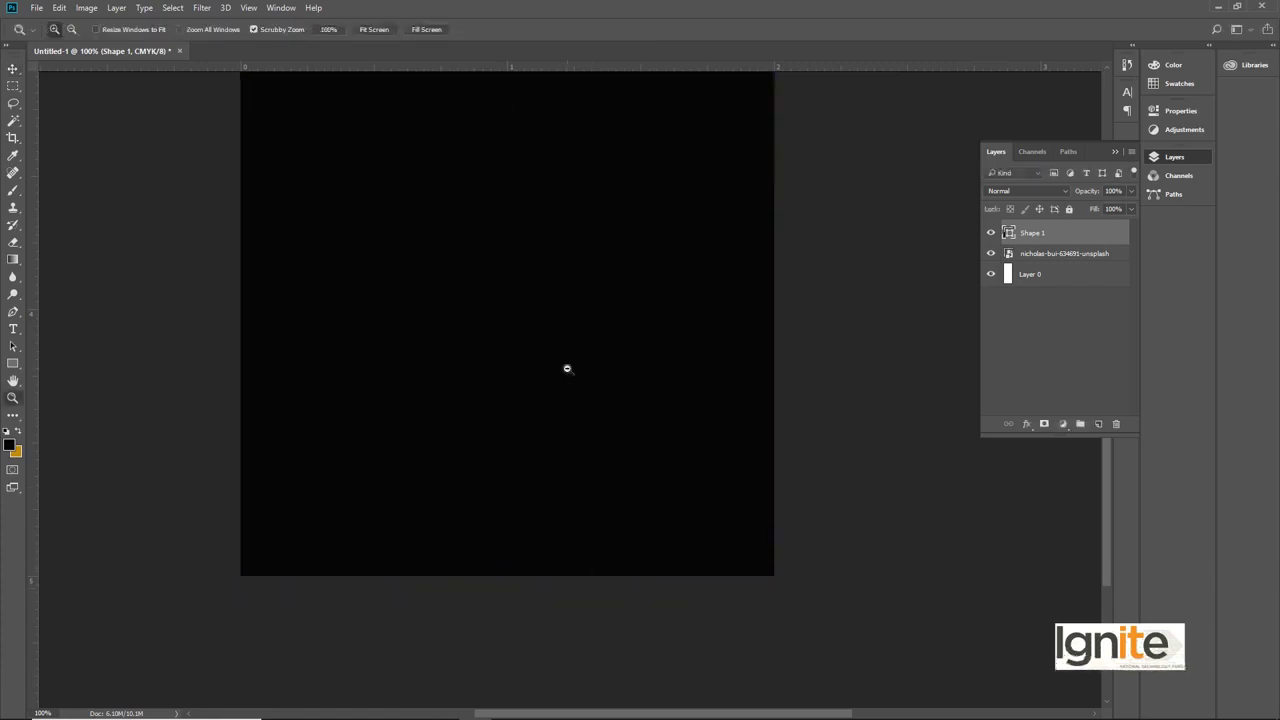
pyautogui.scroll(-2, 566, 374)
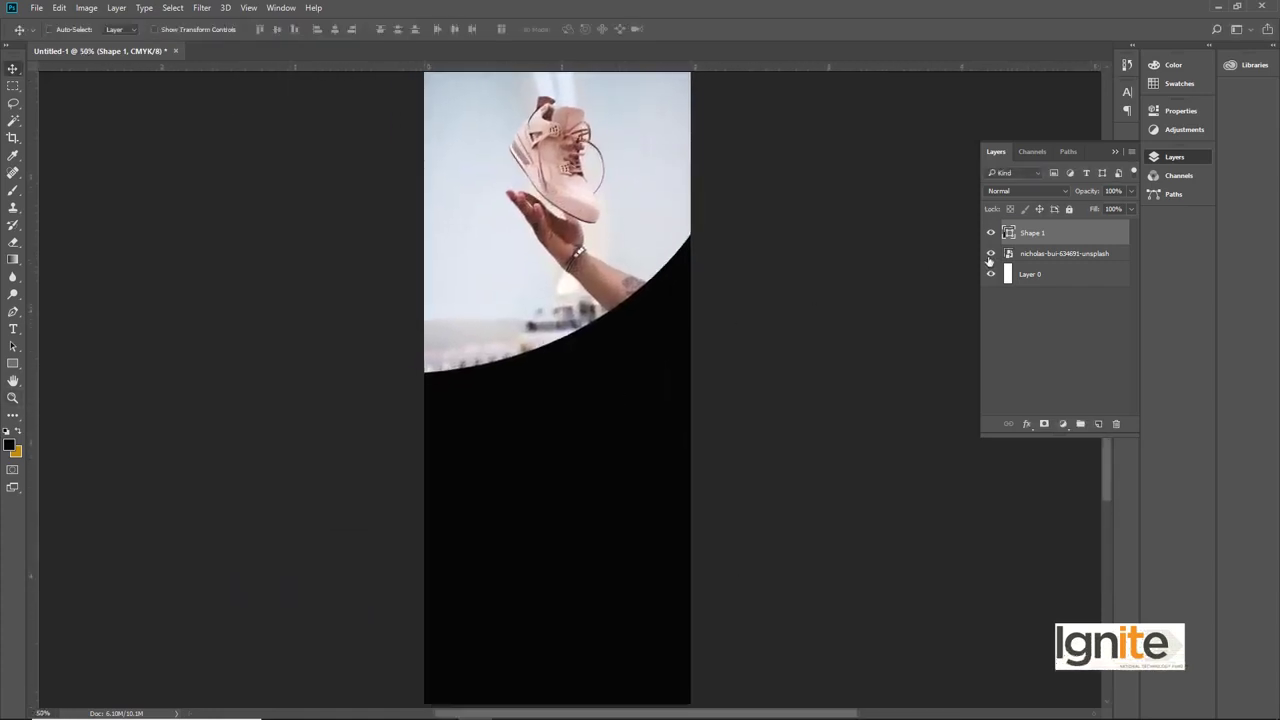
# - Duplicate the black curved shape and reduce the copy's height to about 86% around its centre
pyautogui.hotkey('ctrl', 'j')
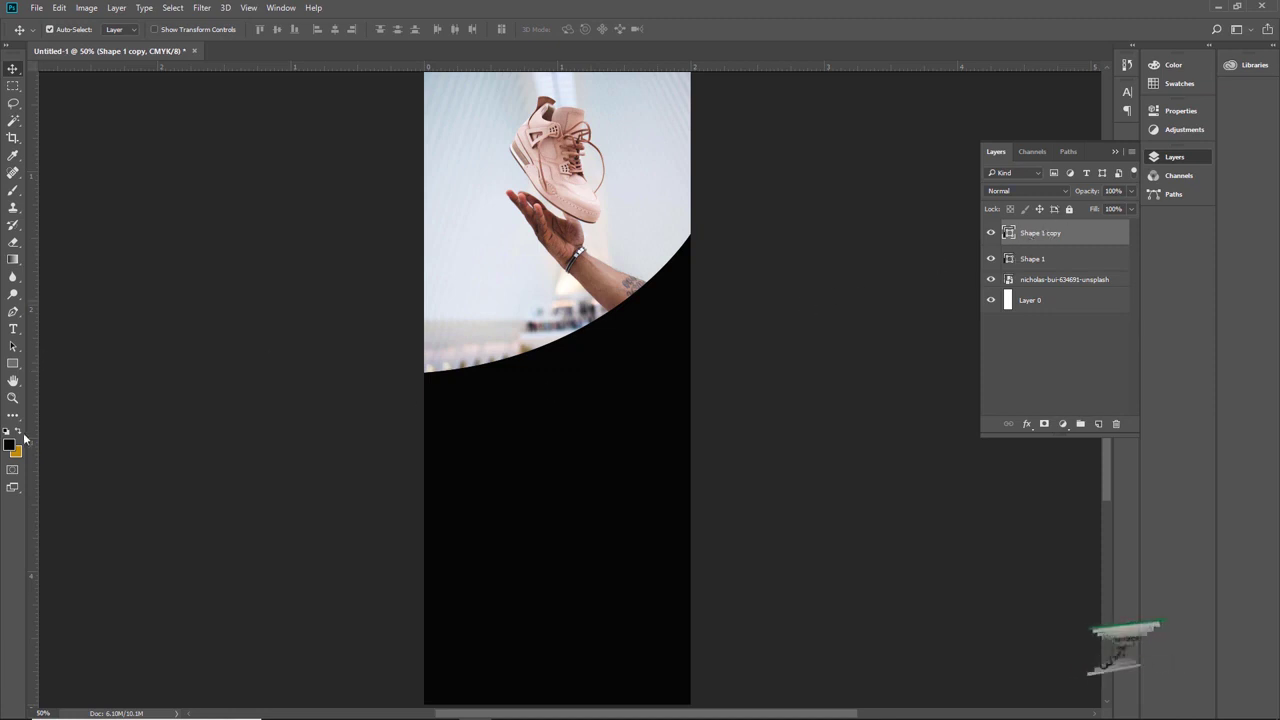
pyautogui.click(19, 433)
pyautogui.hotkey('ctrl', 't')
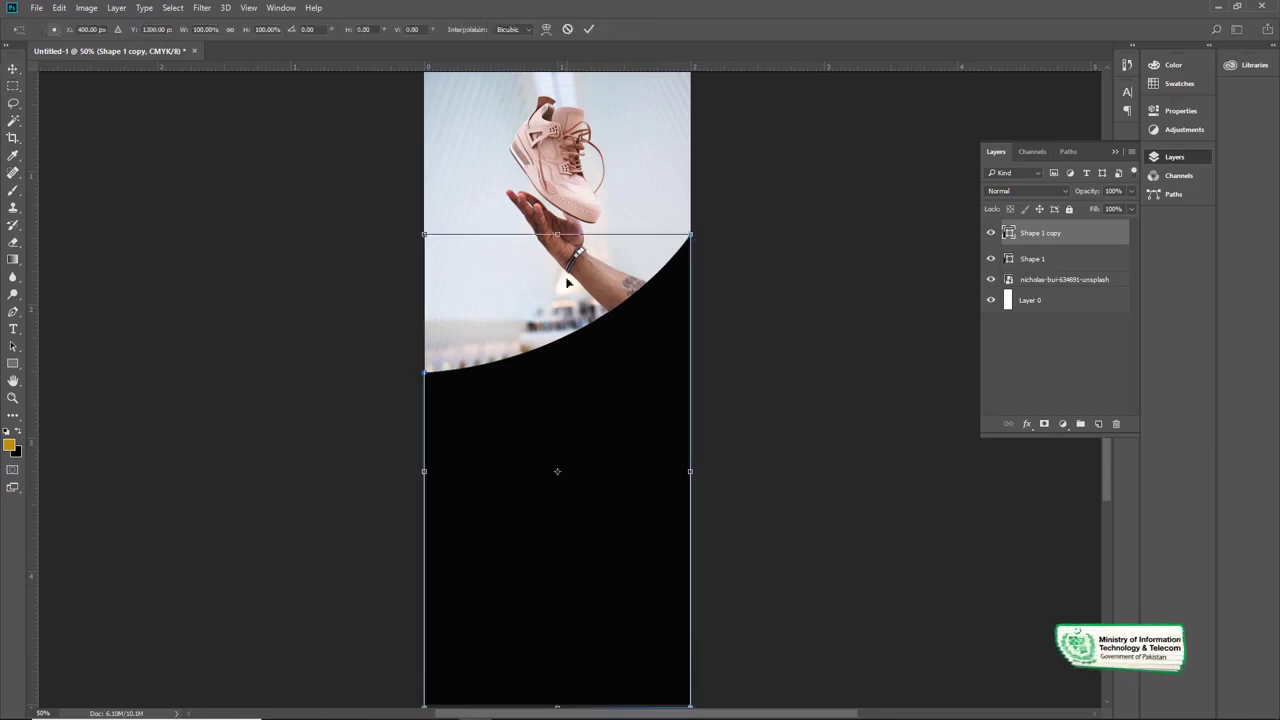
pyautogui.moveTo(592, 263); pyautogui.dragTo(565, 232)
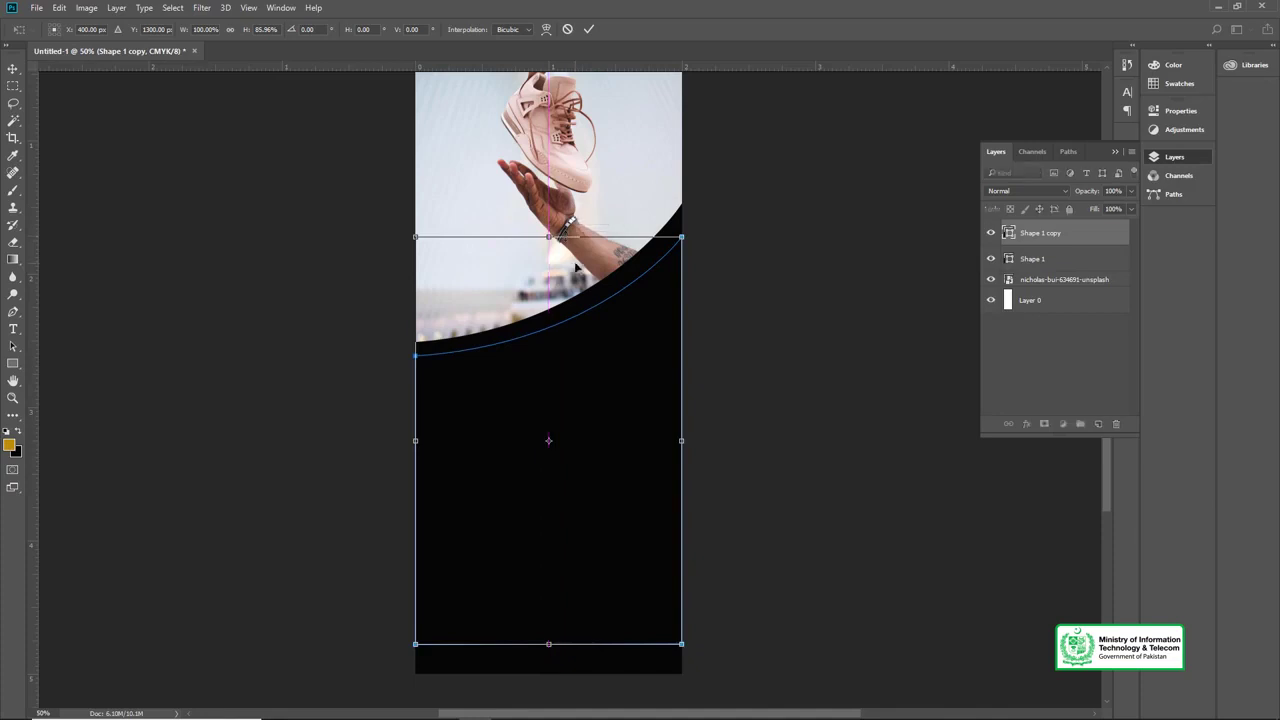
pyautogui.press('Return')
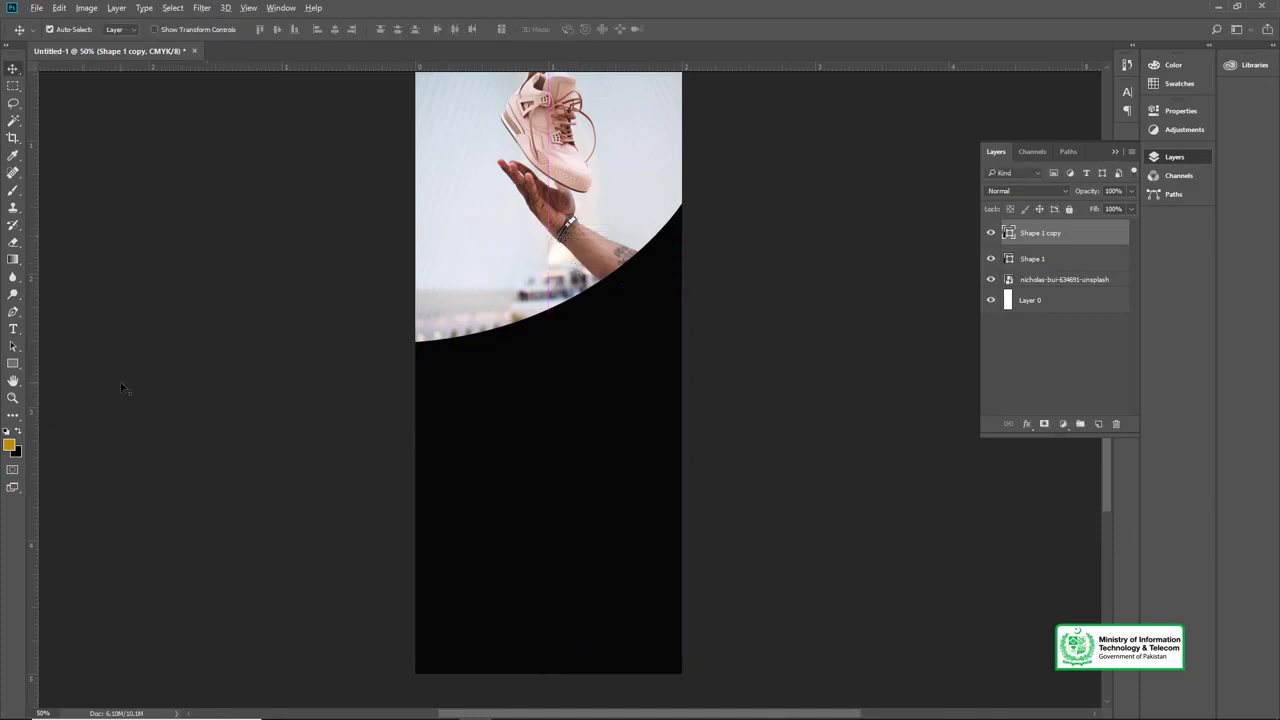
# - Fill the duplicated curved shape with the gold foreground colour (#c88b08)
pyautogui.hotkey('alt', 'BackSpace')
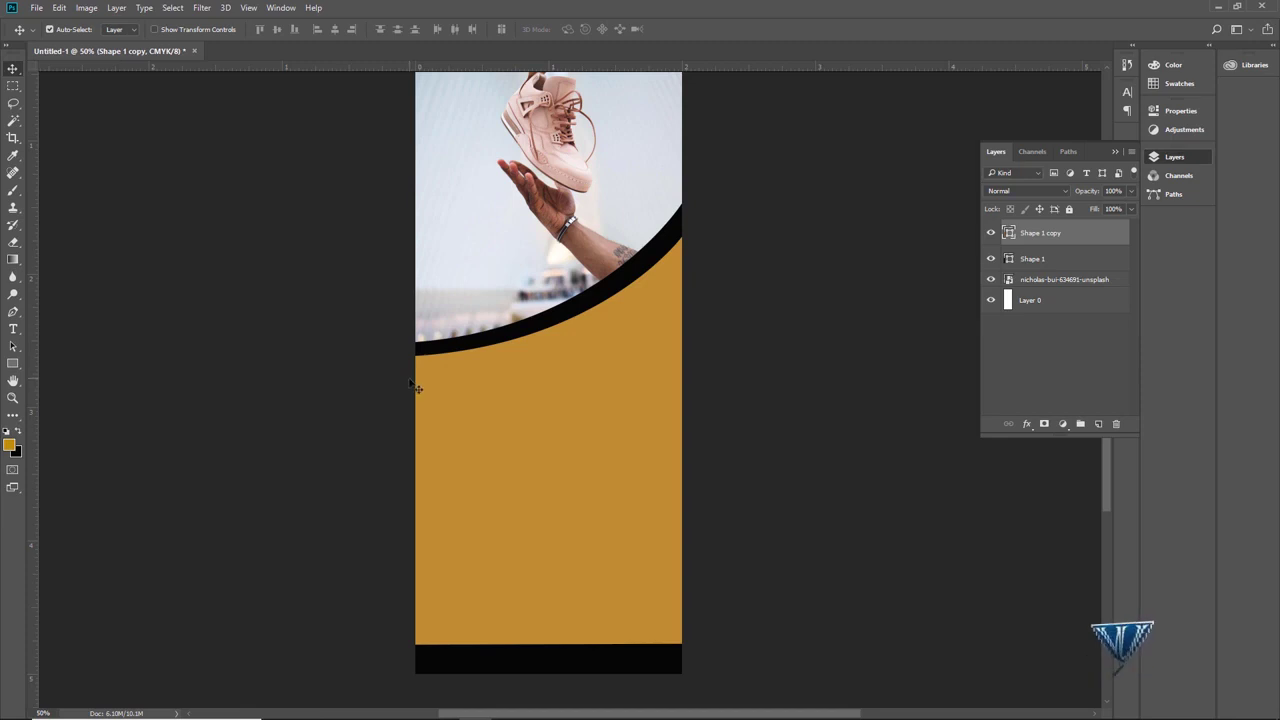
pyautogui.click(9, 445)
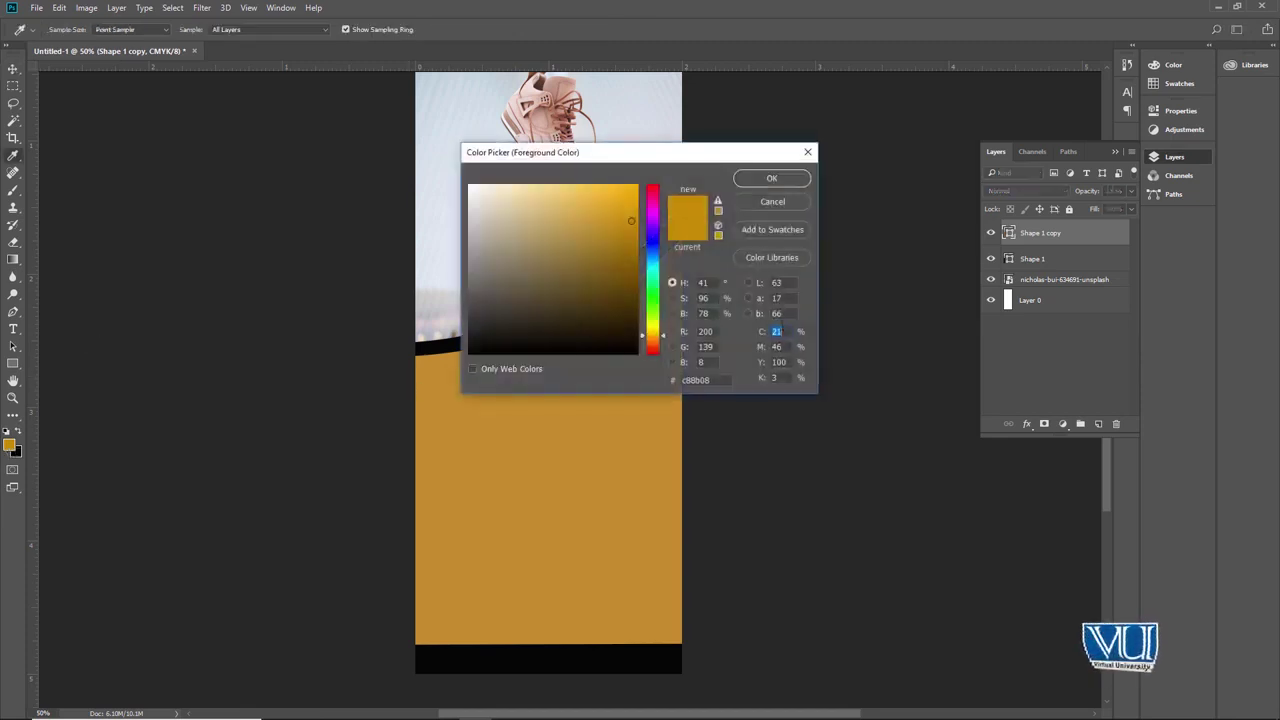
pyautogui.click(773, 198)
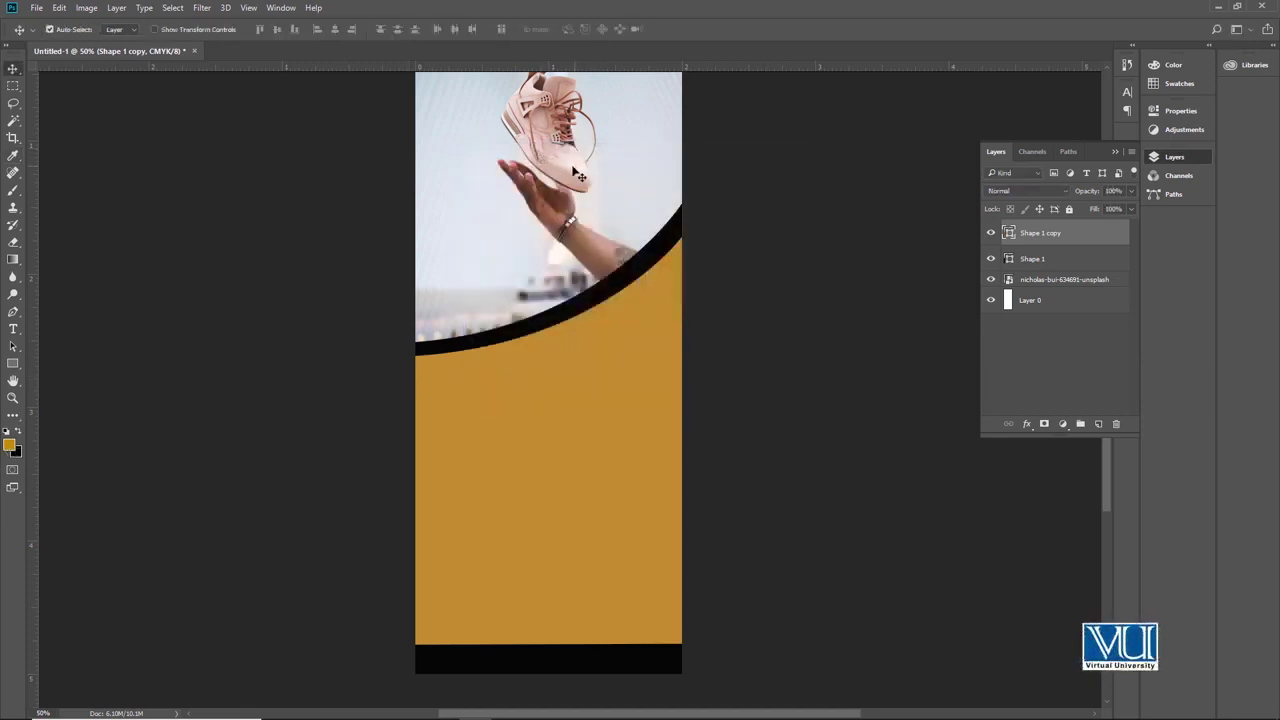
pyautogui.moveTo(542, 361); pyautogui.dragTo(556, 370)
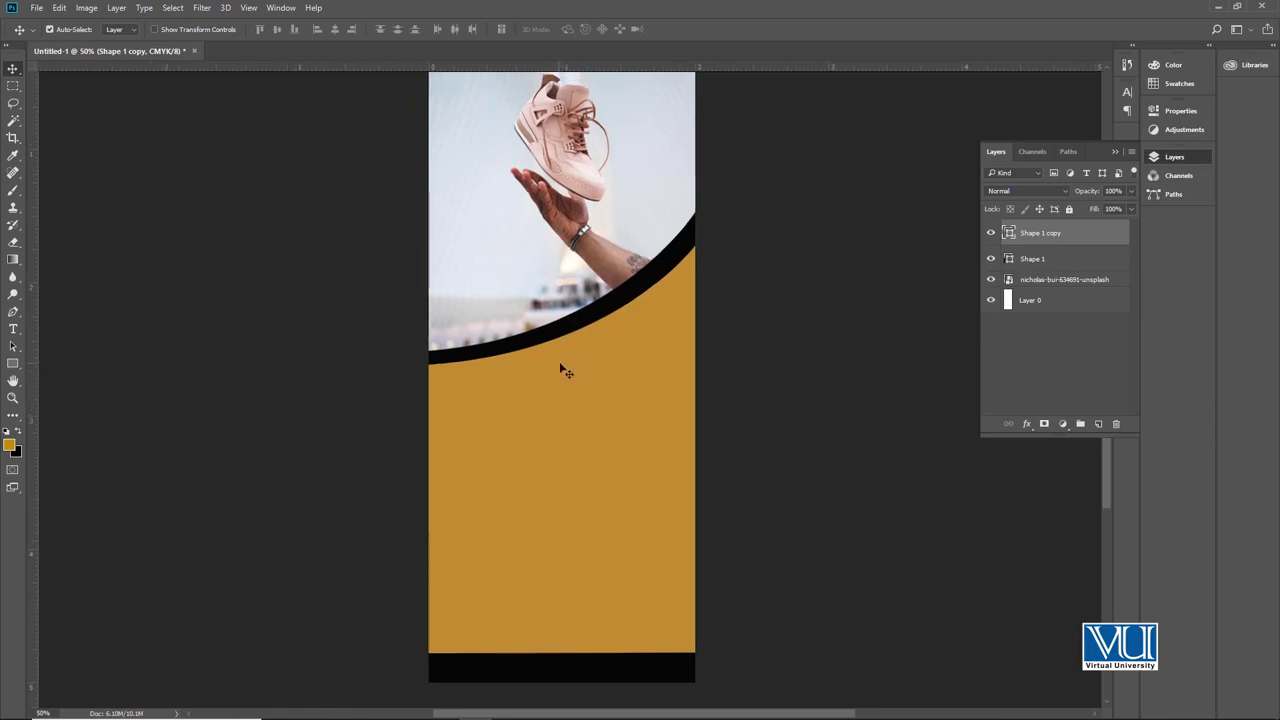
pyautogui.hotkey('ctrl', 't')
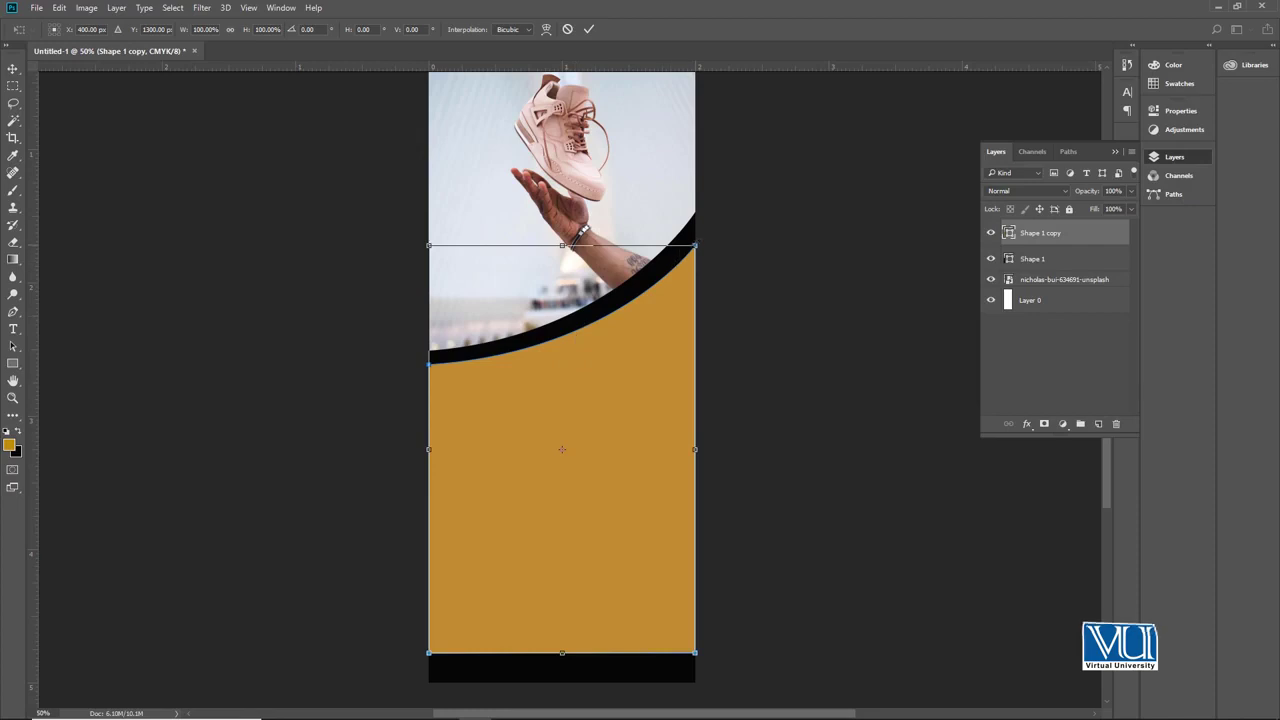
pyautogui.moveTo(695, 244)
pyautogui.mouseDown()
pyautogui.moveTo(719, 221)
pyautogui.moveTo(705, 242)
pyautogui.mouseUp()
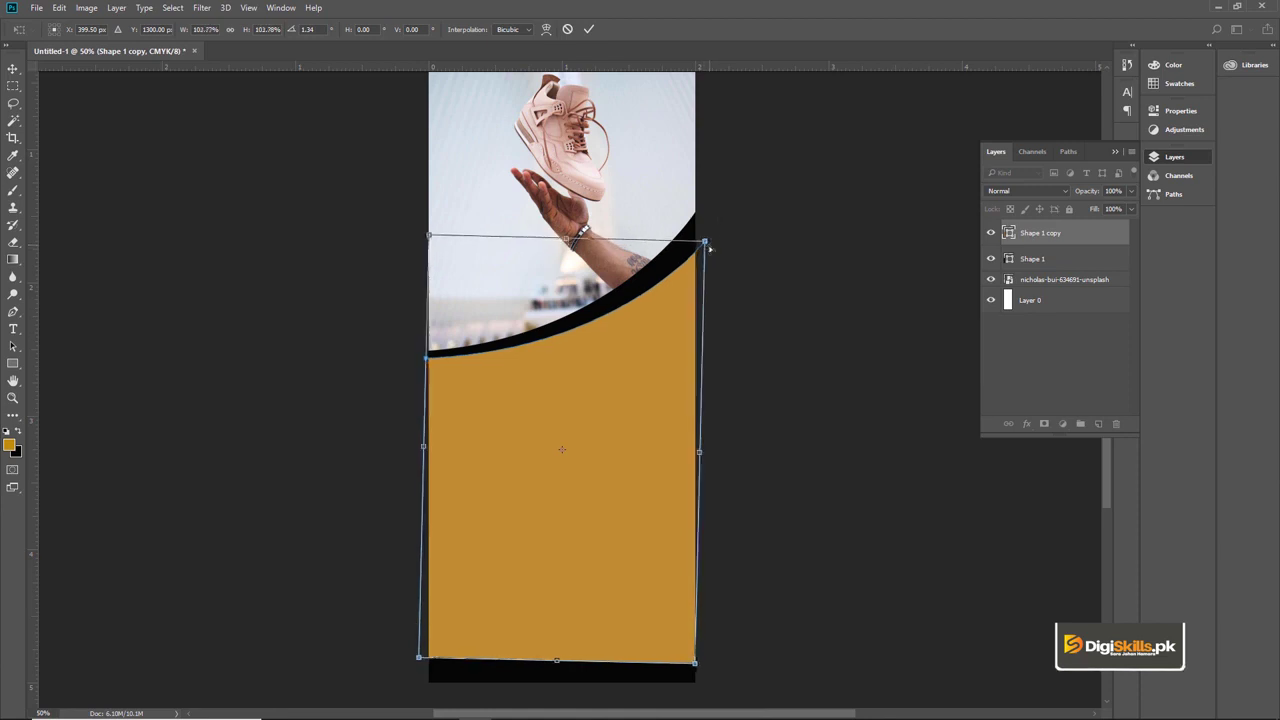
pyautogui.click(567, 29)
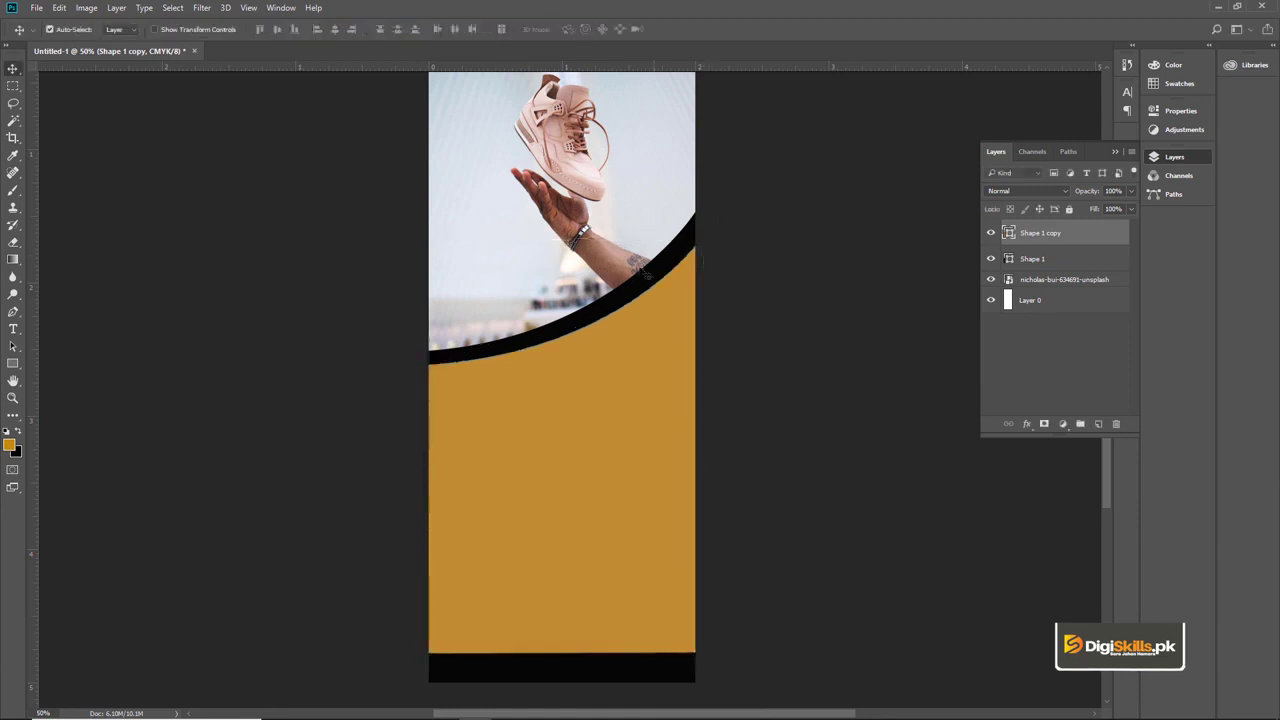
# - Nudge the gold curved shape slightly downward, leaving a thicker black band along its curved upper edge
pyautogui.hotkey('ctrl', 't')
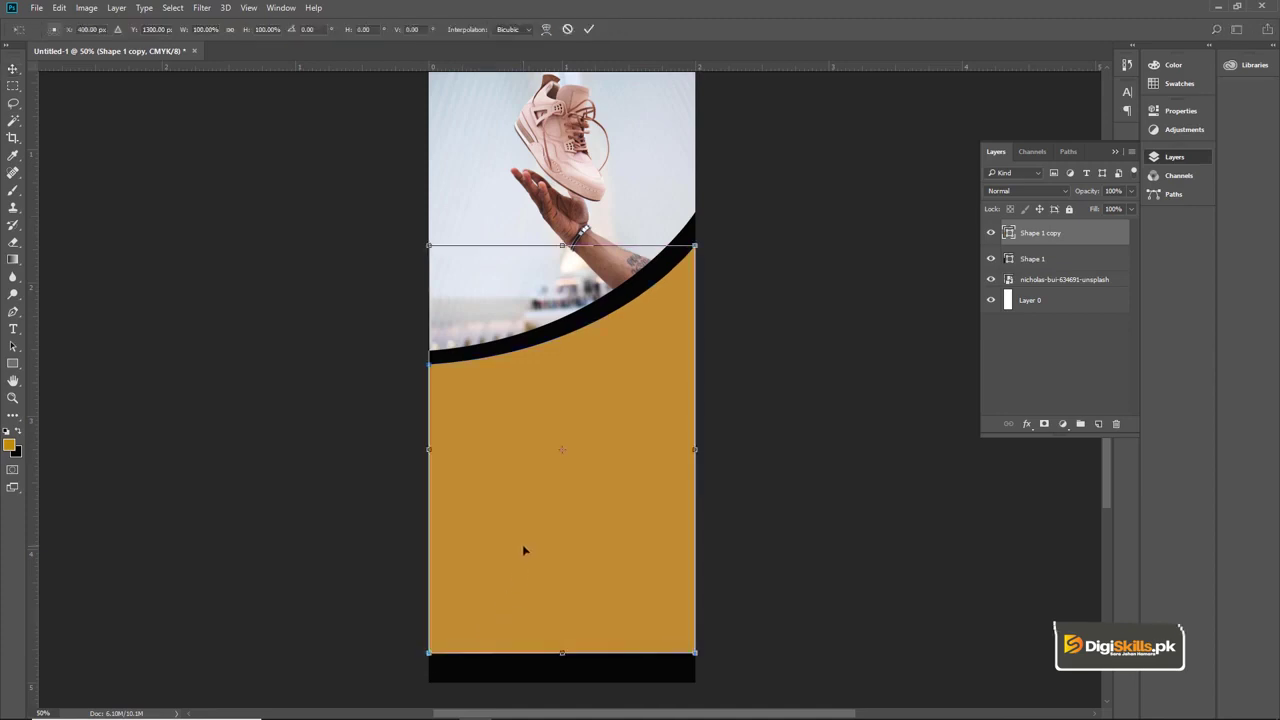
pyautogui.hotkey('shift', 'Down')
pyautogui.press('Return')
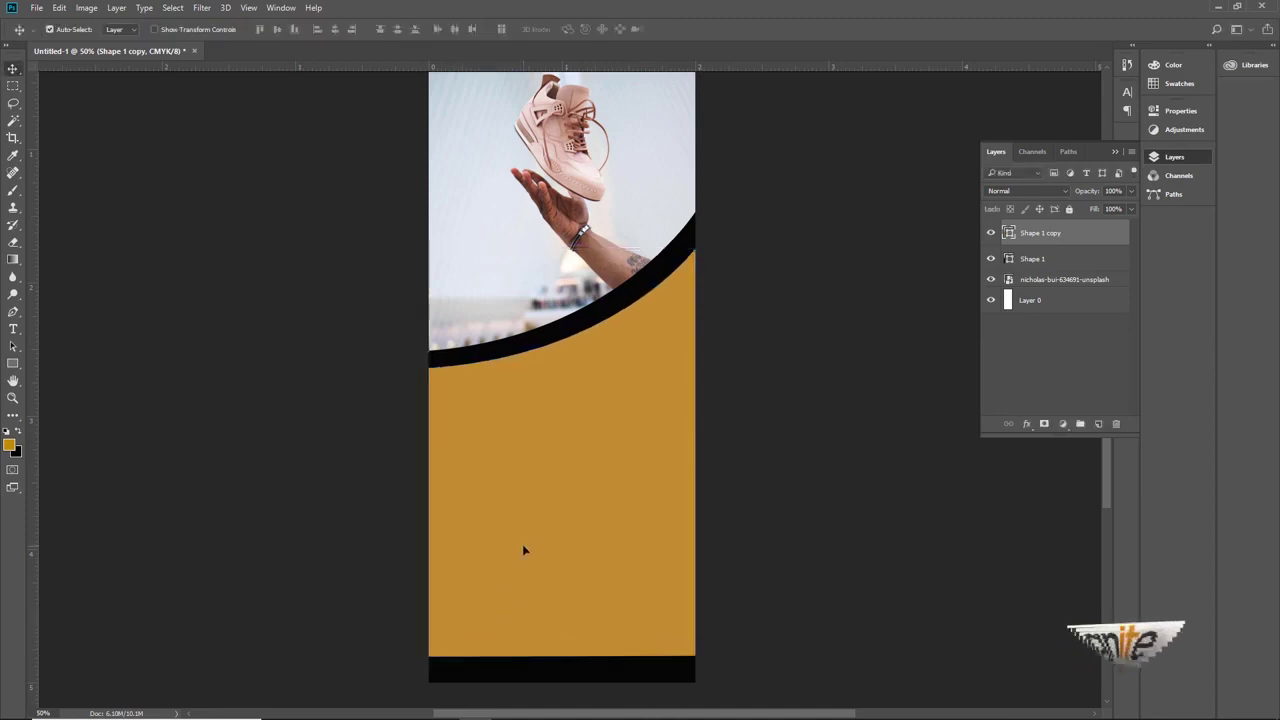
# - Move the black curved shape above the gold copy in the layer stack
pyautogui.press('z')
pyautogui.keyDown('ctrl'); pyautogui.click(543, 377); pyautogui.keyUp('ctrl')
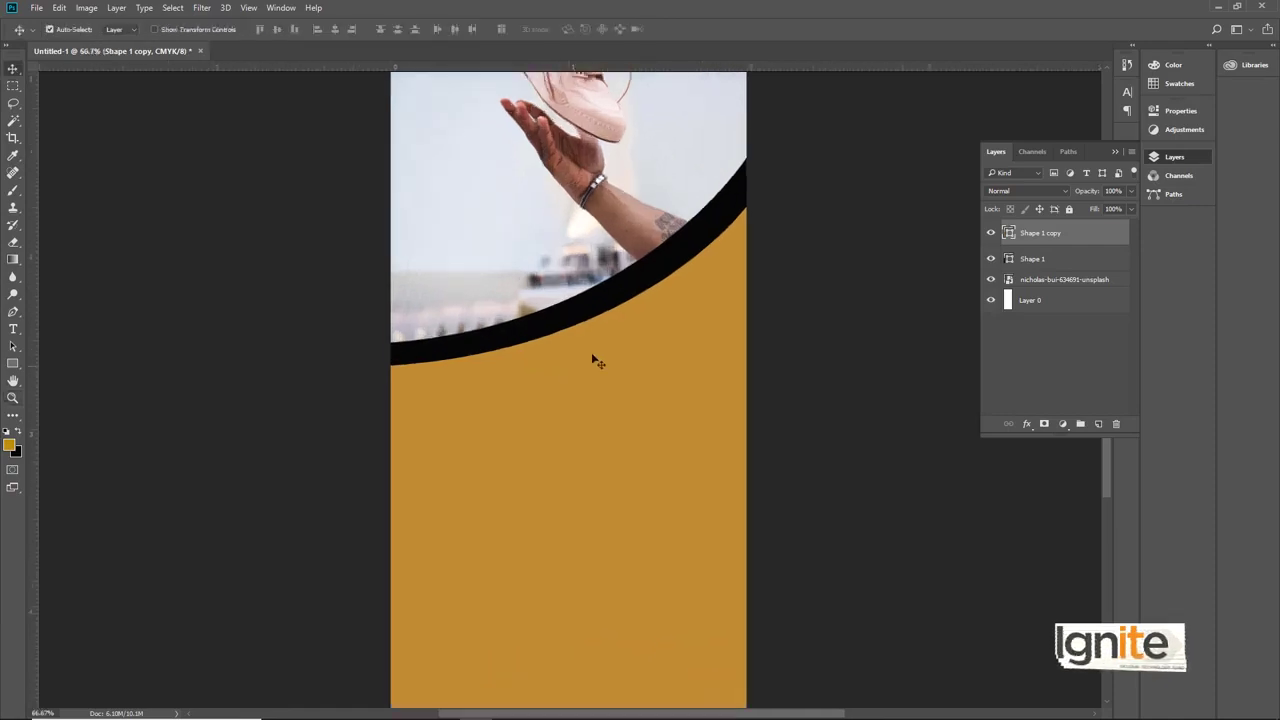
pyautogui.moveTo(583, 351); pyautogui.dragTo(572, 354)
pyautogui.keyDown('alt'); pyautogui.click(571, 369); pyautogui.keyUp('alt')
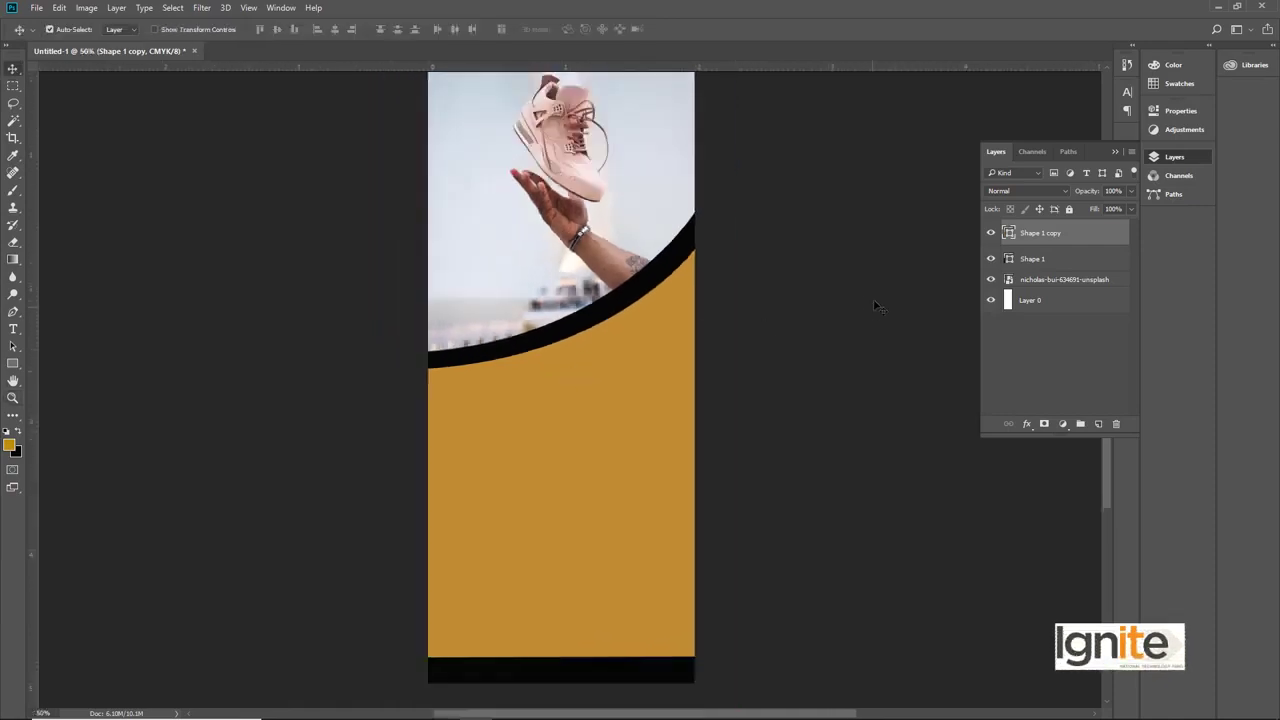
pyautogui.moveTo(1027, 262); pyautogui.dragTo(1024, 232)
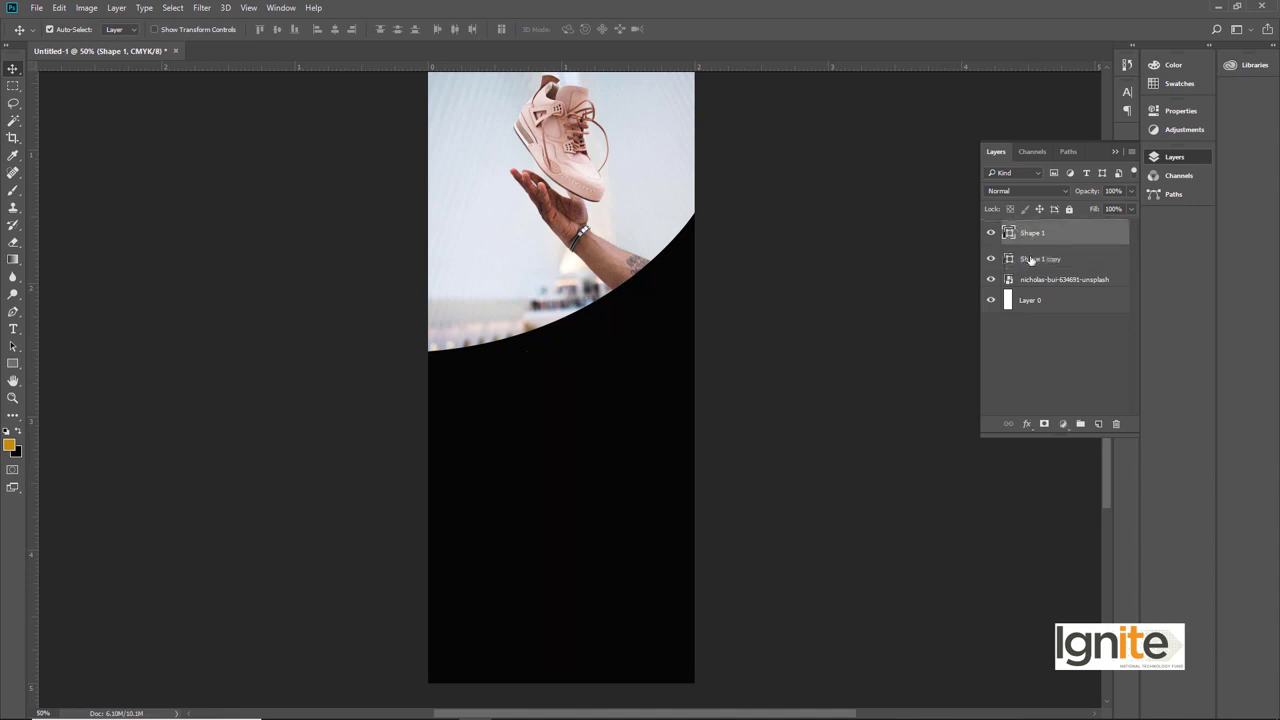
pyautogui.click(1031, 260)
pyautogui.moveTo(1007, 257)
pyautogui.mouseDown()
pyautogui.moveTo(1030, 236)
pyautogui.moveTo(1030, 265)
pyautogui.mouseUp()
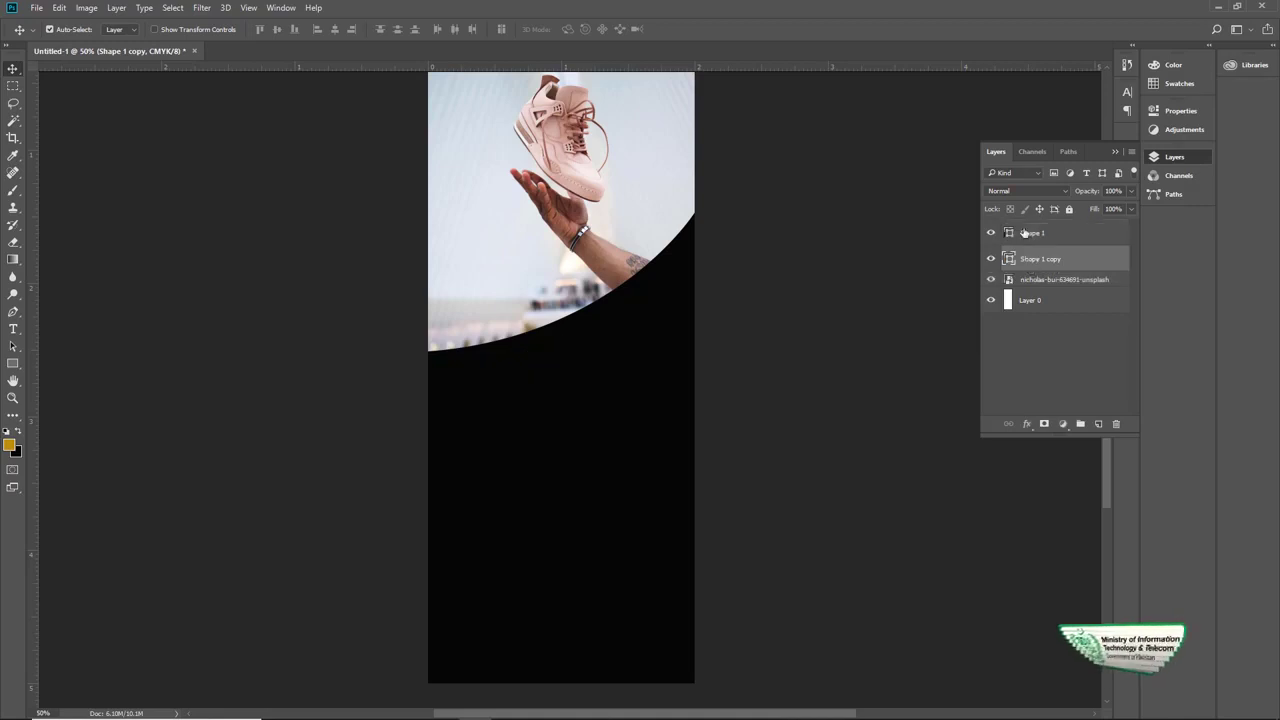
# - Move the black curved shape down to expose a gold band along its curved upper edge
pyautogui.click(1023, 234)
pyautogui.hotkey('ctrl', 't')
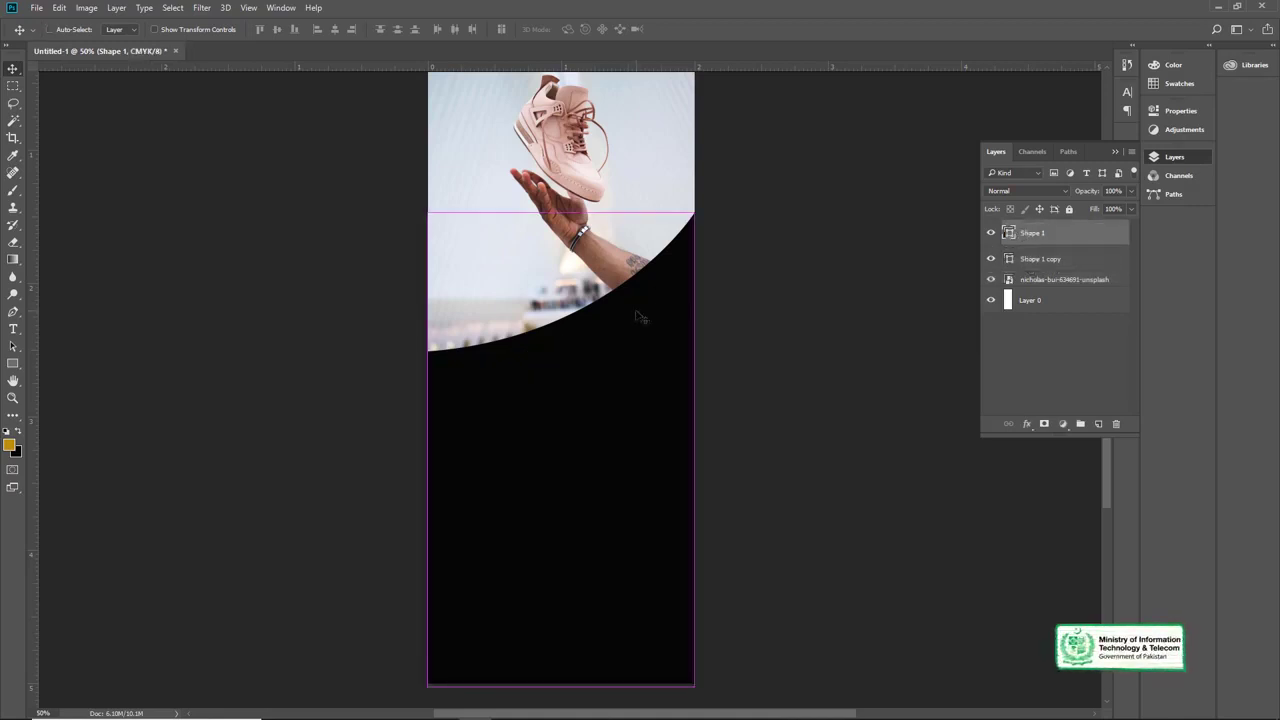
pyautogui.press('Return')
pyautogui.moveTo(646, 318); pyautogui.dragTo(644, 343)
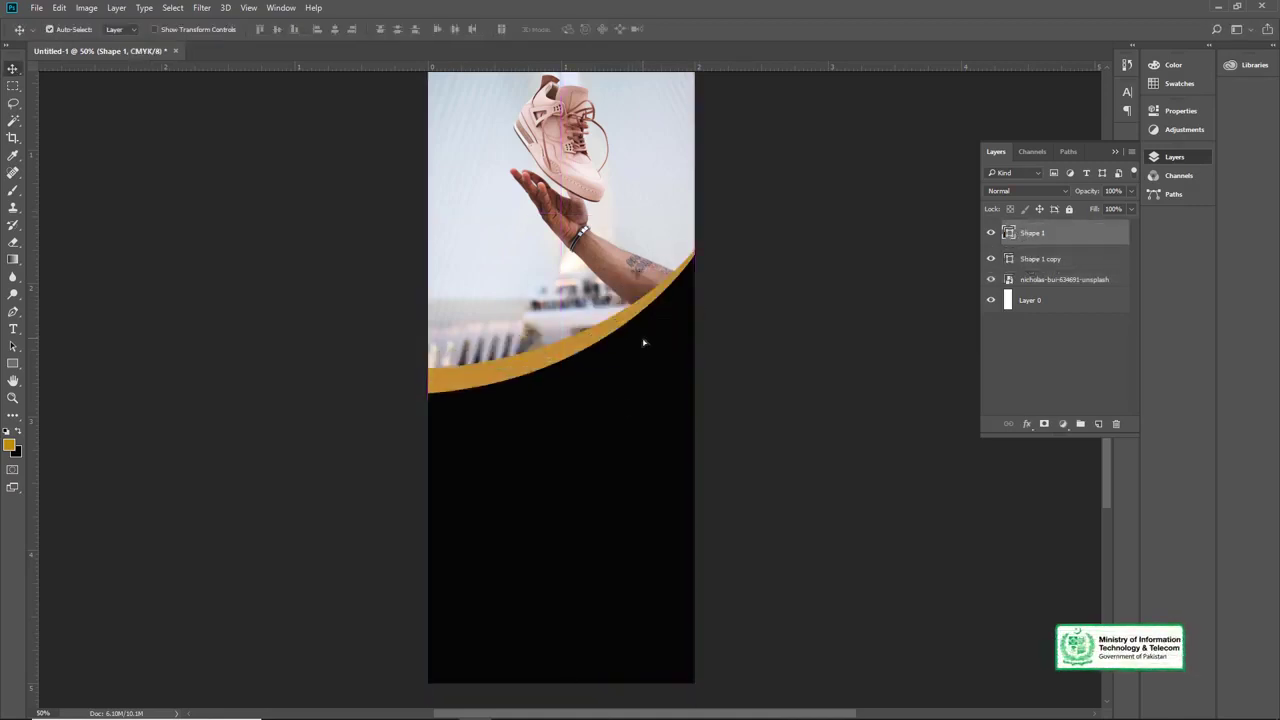
# - Shorten the black shape from its bottom edge and extend the gold shape to the canvas bottom, forming a gold base strip
pyautogui.hotkey('ctrl', 't')
pyautogui.press('space')
pyautogui.moveTo(571, 591); pyautogui.dragTo(568, 524)
pyautogui.moveTo(567, 664); pyautogui.dragTo(570, 615)
pyautogui.press('Return')
pyautogui.hotkey('alt', '[')
pyautogui.hotkey('ctrl', 't')
pyautogui.press('Return')
# - Lower the black shape's top edge slightly to thicken the gold band along the curve
pyautogui.hotkey('alt', ']')
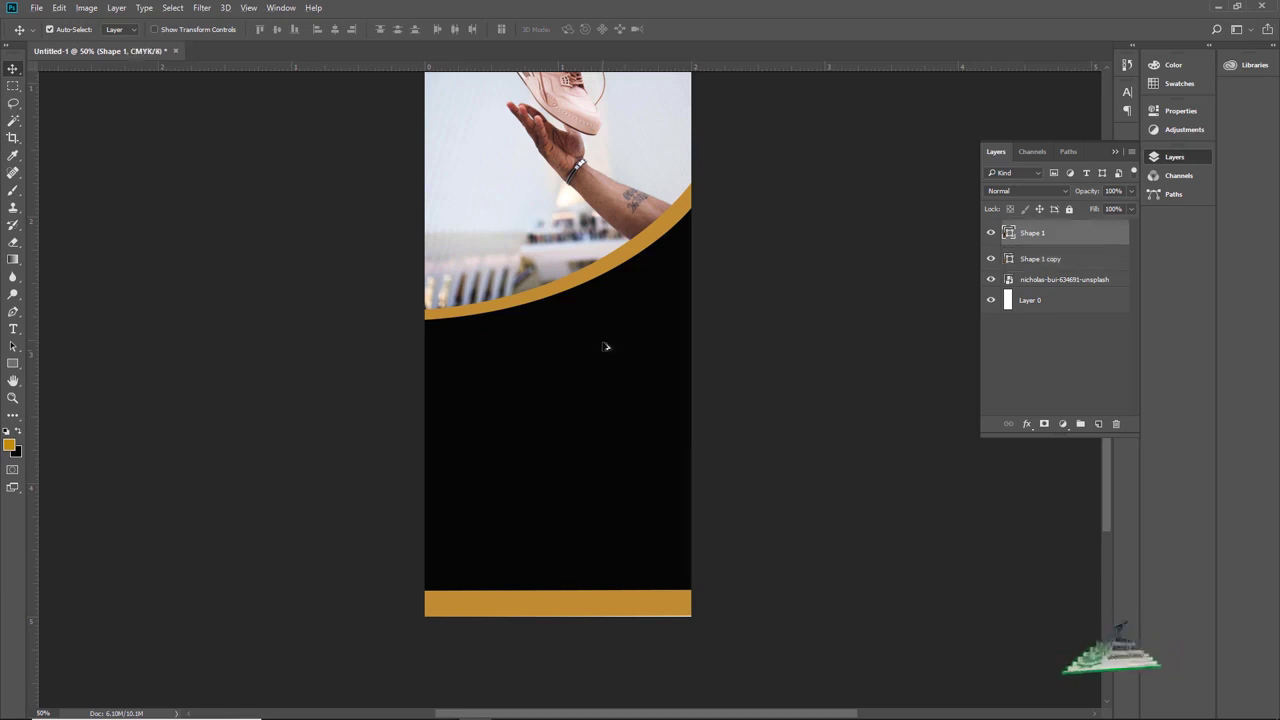
pyautogui.hotkey('ctrl', 't')
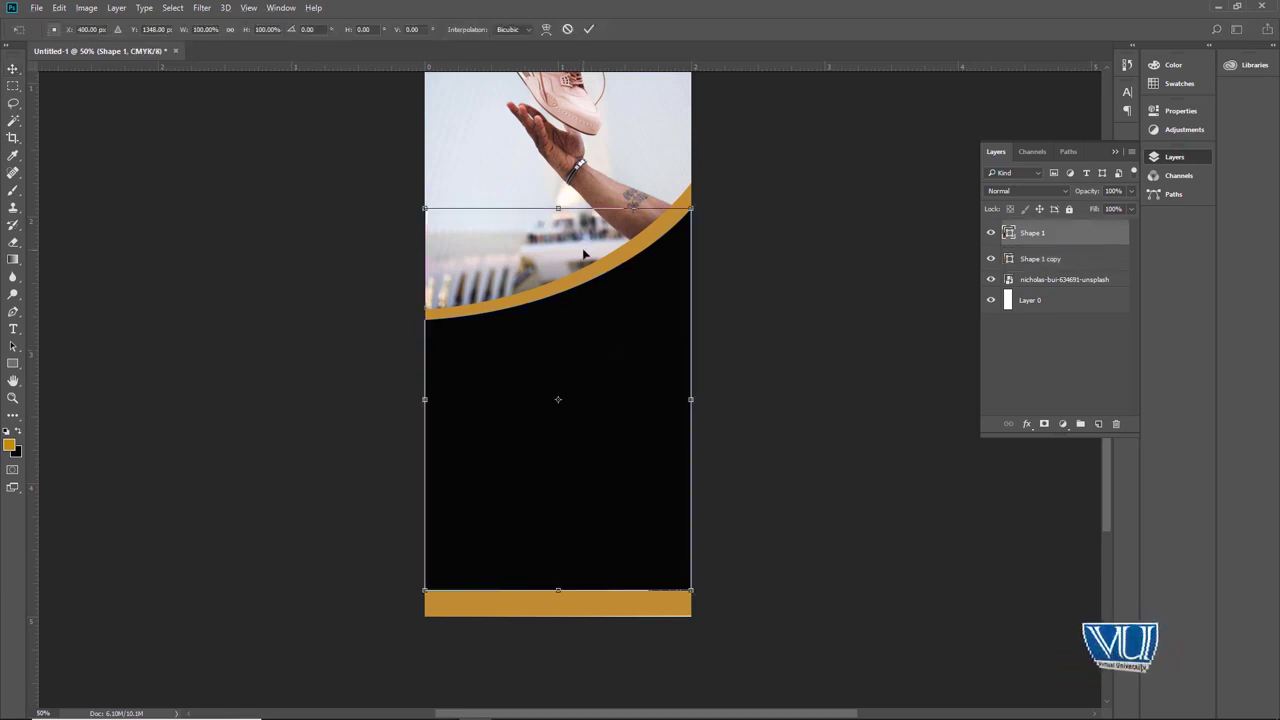
pyautogui.moveTo(589, 207); pyautogui.dragTo(589, 219)
pyautogui.press('Return')
pyautogui.moveTo(611, 309); pyautogui.dragTo(601, 385)
pyautogui.press('z')
pyautogui.keyDown('alt'); pyautogui.click(594, 386); pyautogui.keyUp('alt')
pyautogui.press('v')
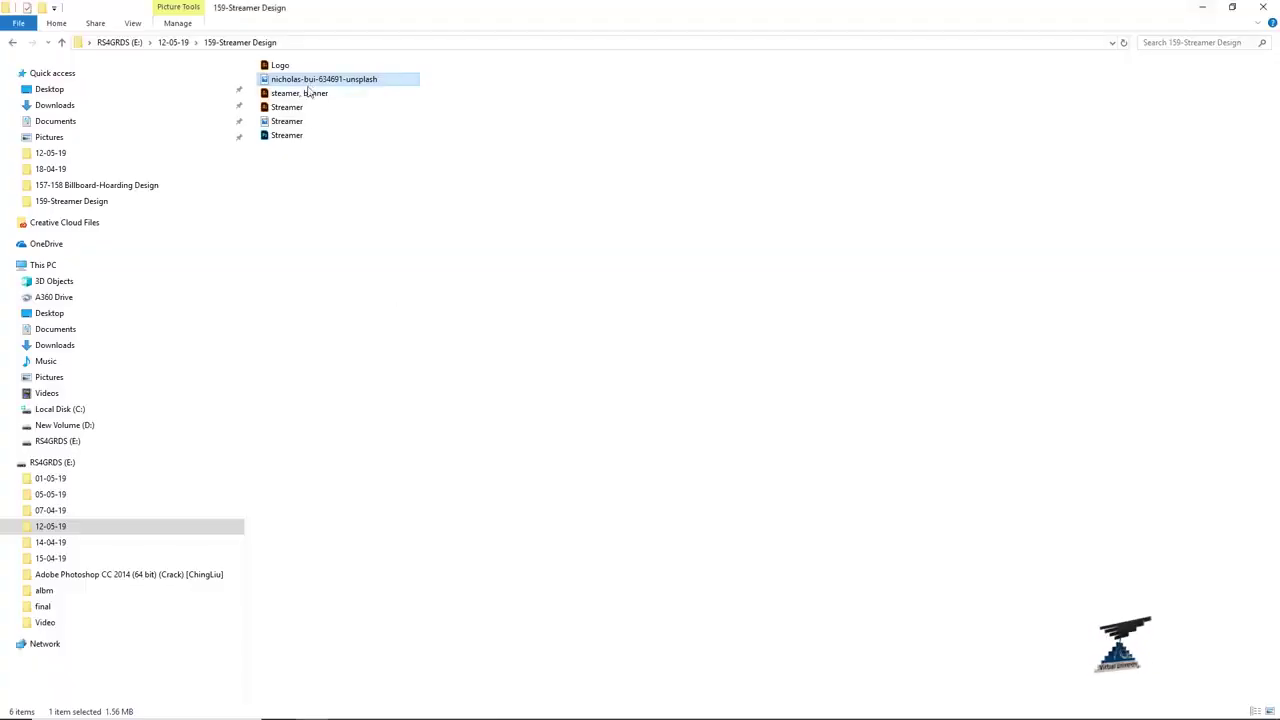
# - Open the Logo file from the 159-Streamer Design folder in Illustrator and copy the ABC Shoes logo artwork
pyautogui.doubleClick(280, 65)
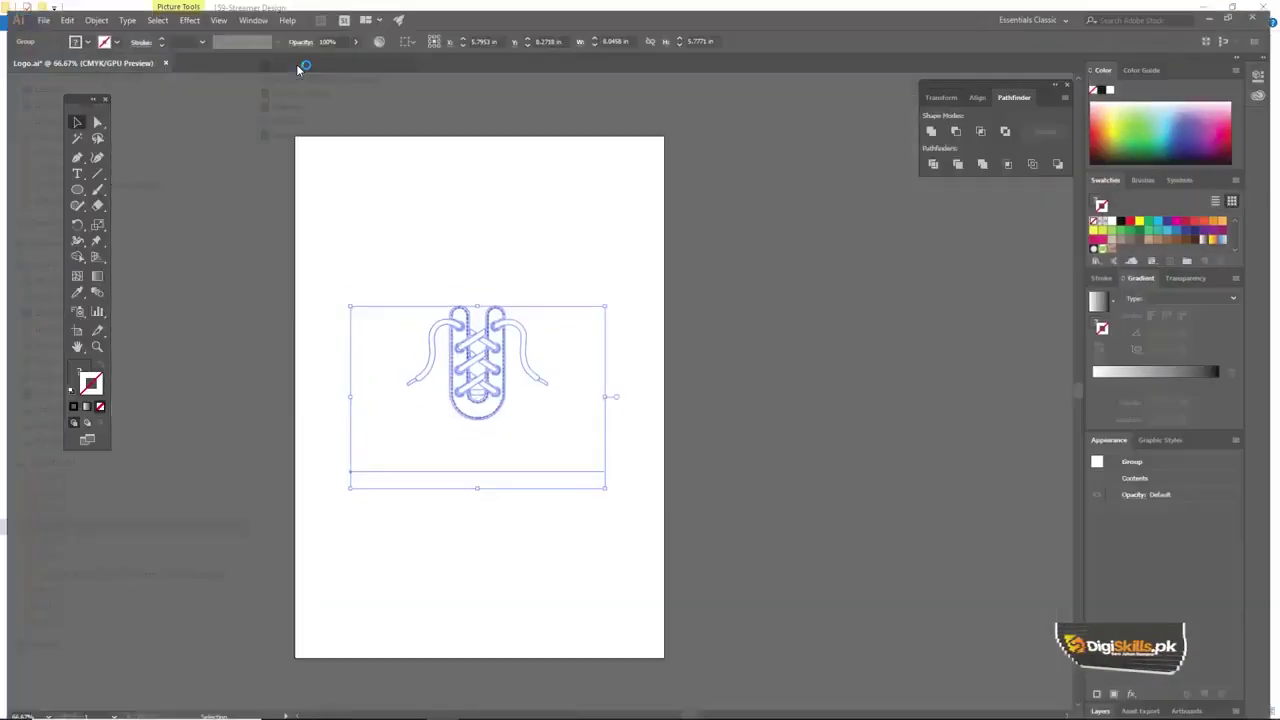
pyautogui.moveTo(371, 220); pyautogui.dragTo(641, 520)
pyautogui.click(597, 466)
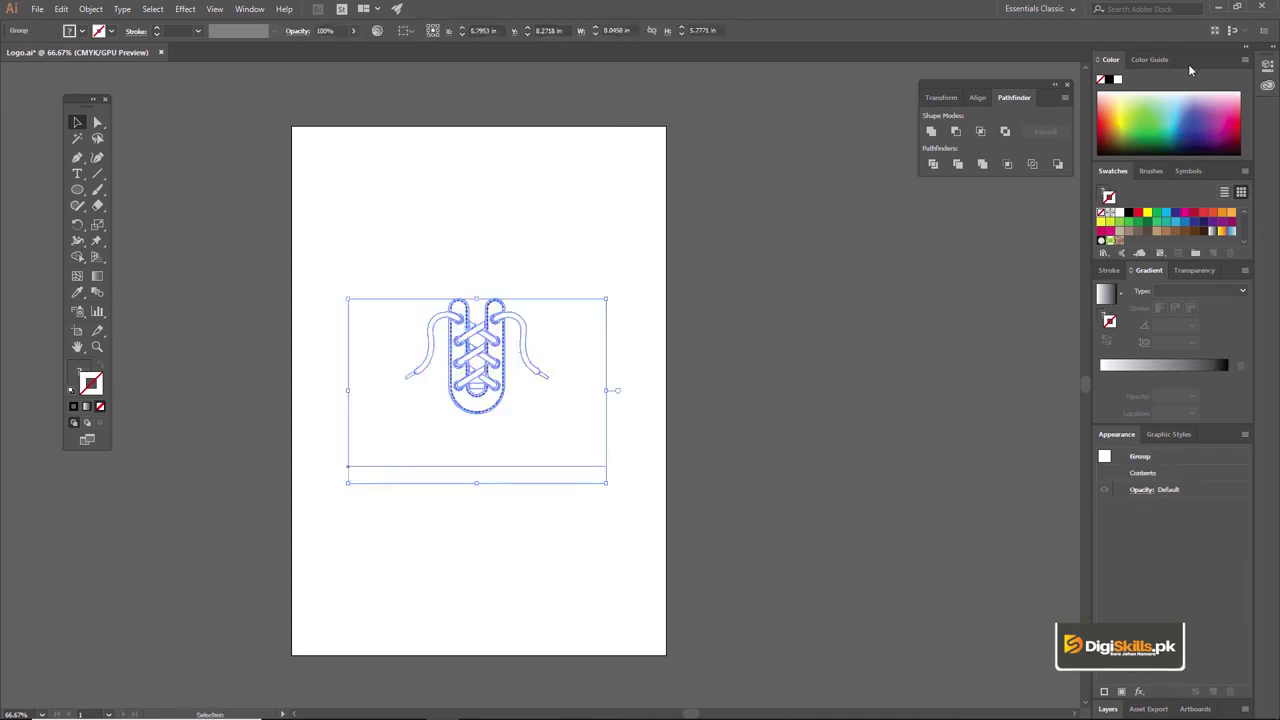
pyautogui.click(1220, 8)
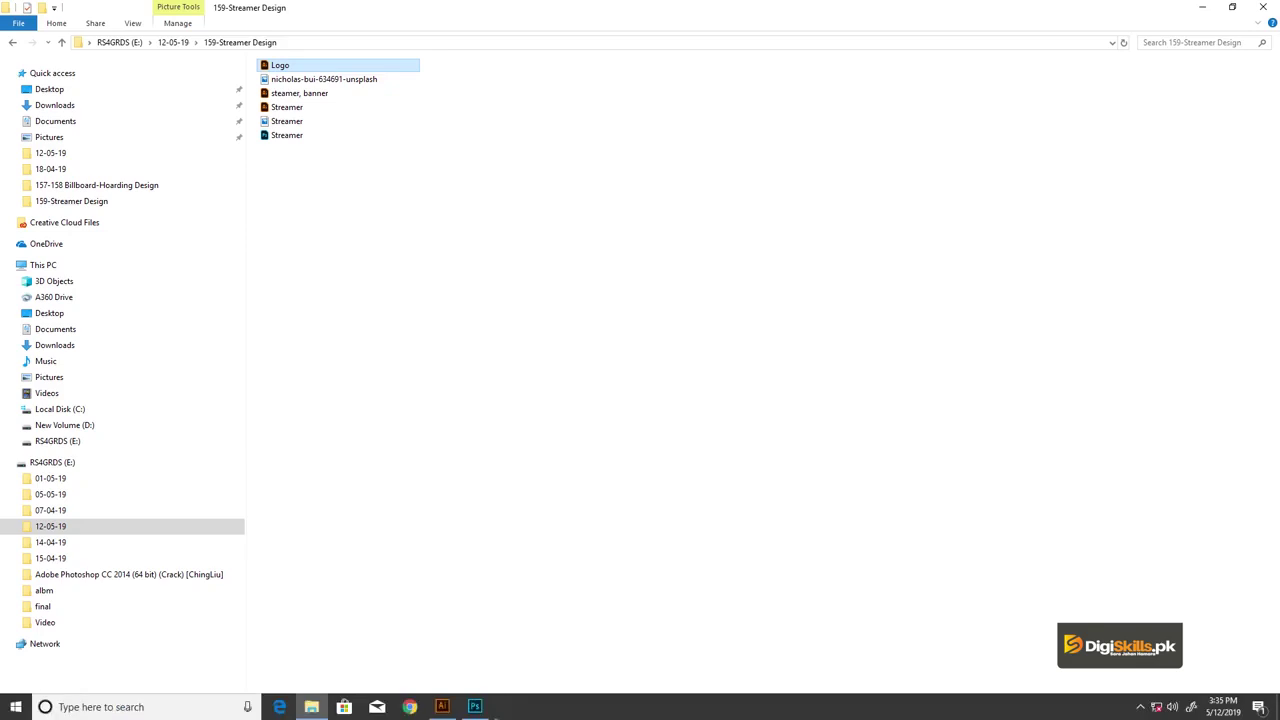
# - Switch to Photoshop, paste the logo as a smart object and scale it to about 9.6% on the black area
pyautogui.click(475, 708)
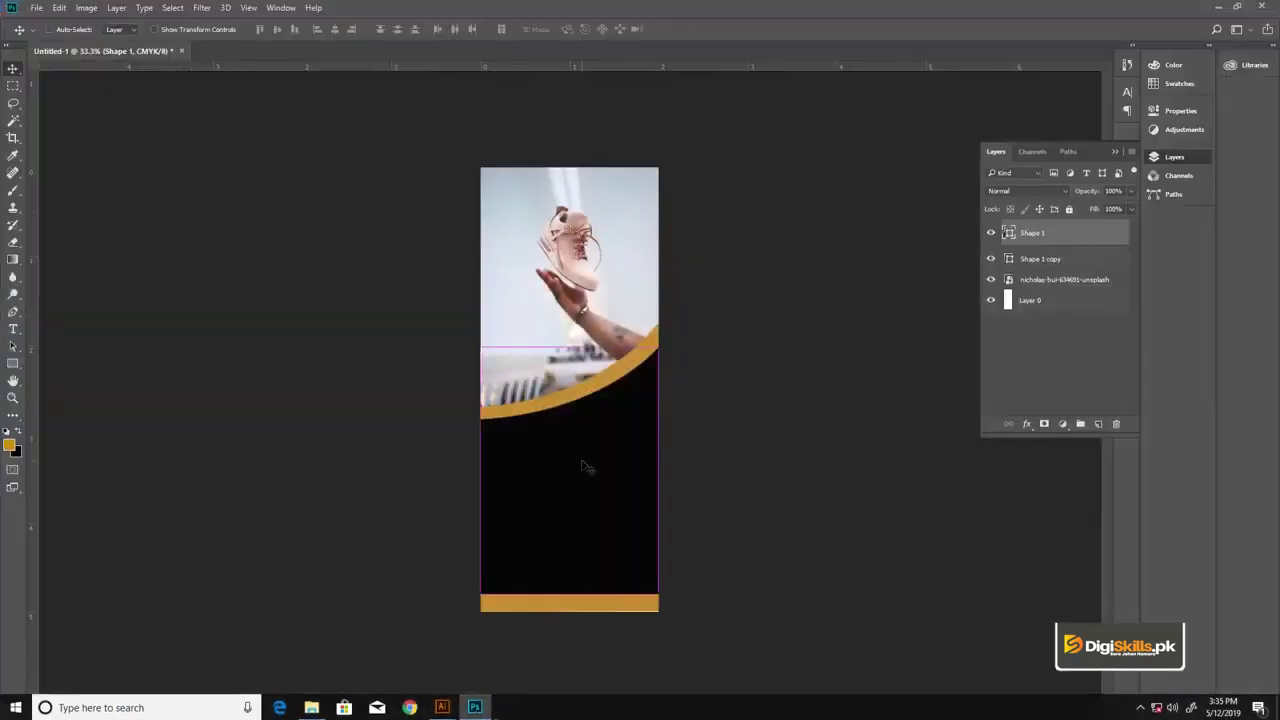
pyautogui.hotkey('ctrl', 'v')
pyautogui.click(697, 213)
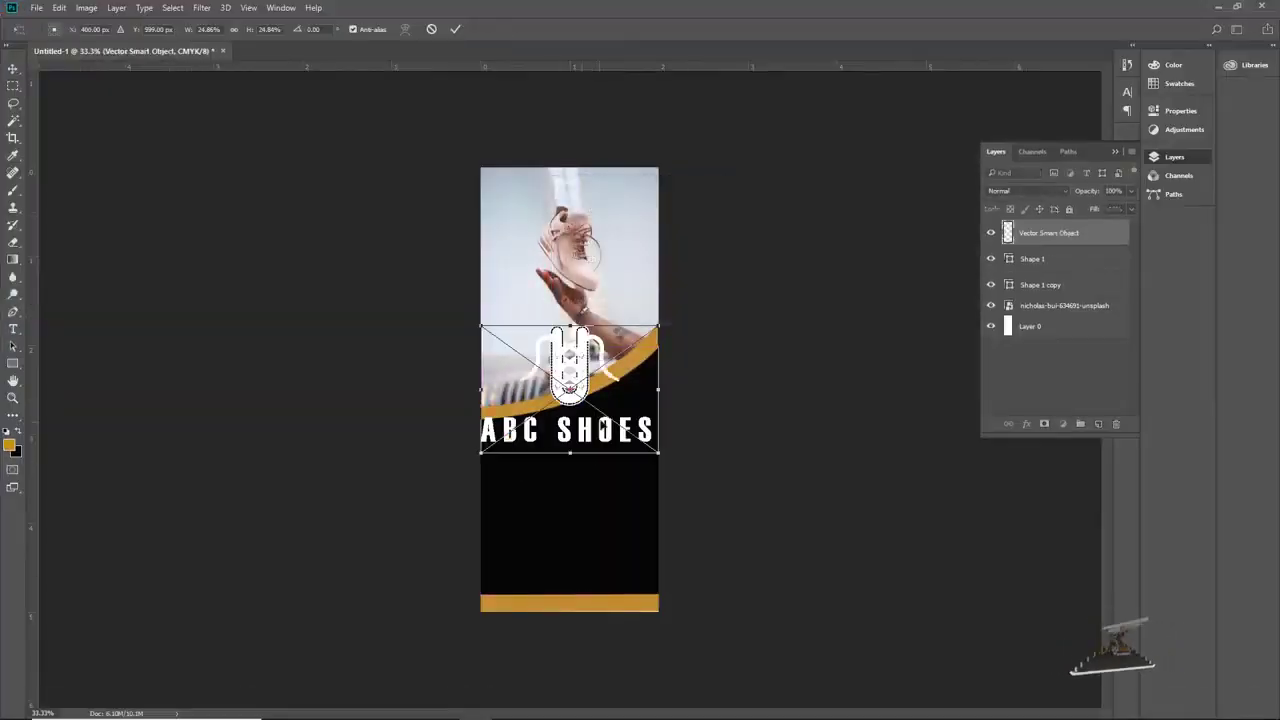
pyautogui.moveTo(617, 398); pyautogui.dragTo(617, 498)
pyautogui.moveTo(657, 427); pyautogui.dragTo(598, 458)
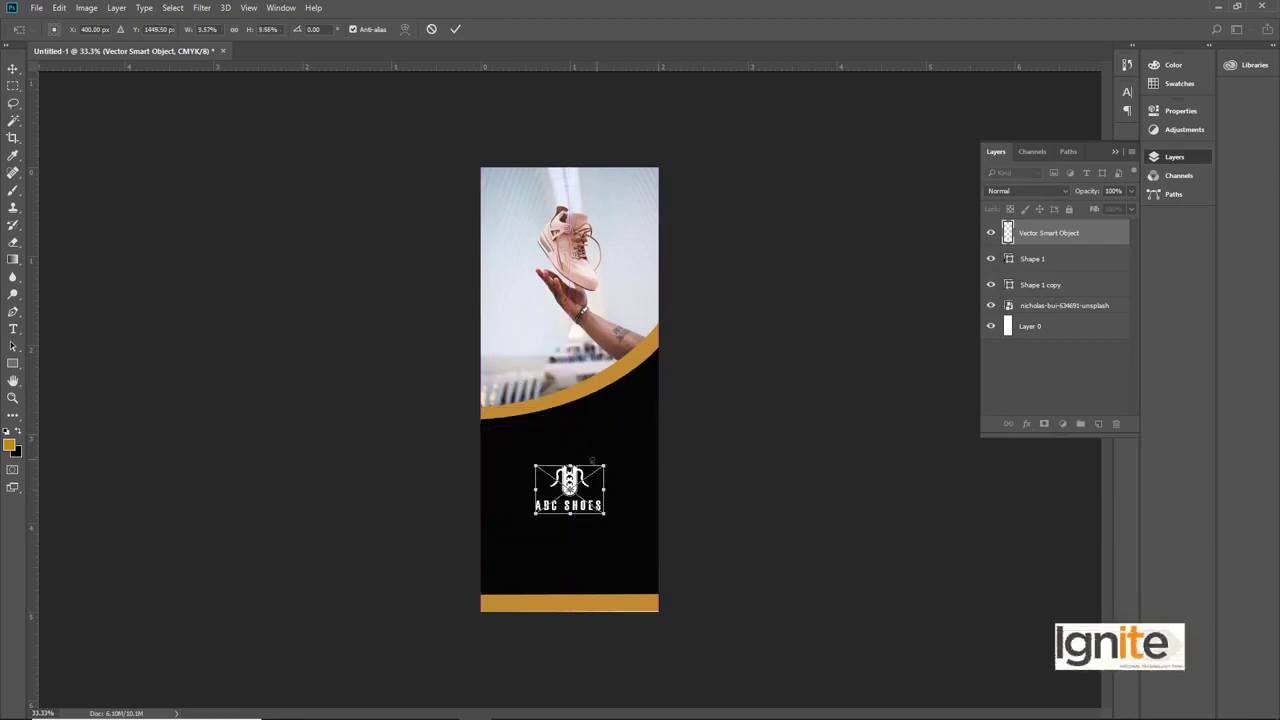
pyautogui.press('Return')
# - Move the logo up on the black area, closer to the gold curve
pyautogui.hotkey('ctrl', '+')
pyautogui.hotkey('ctrl', '+')
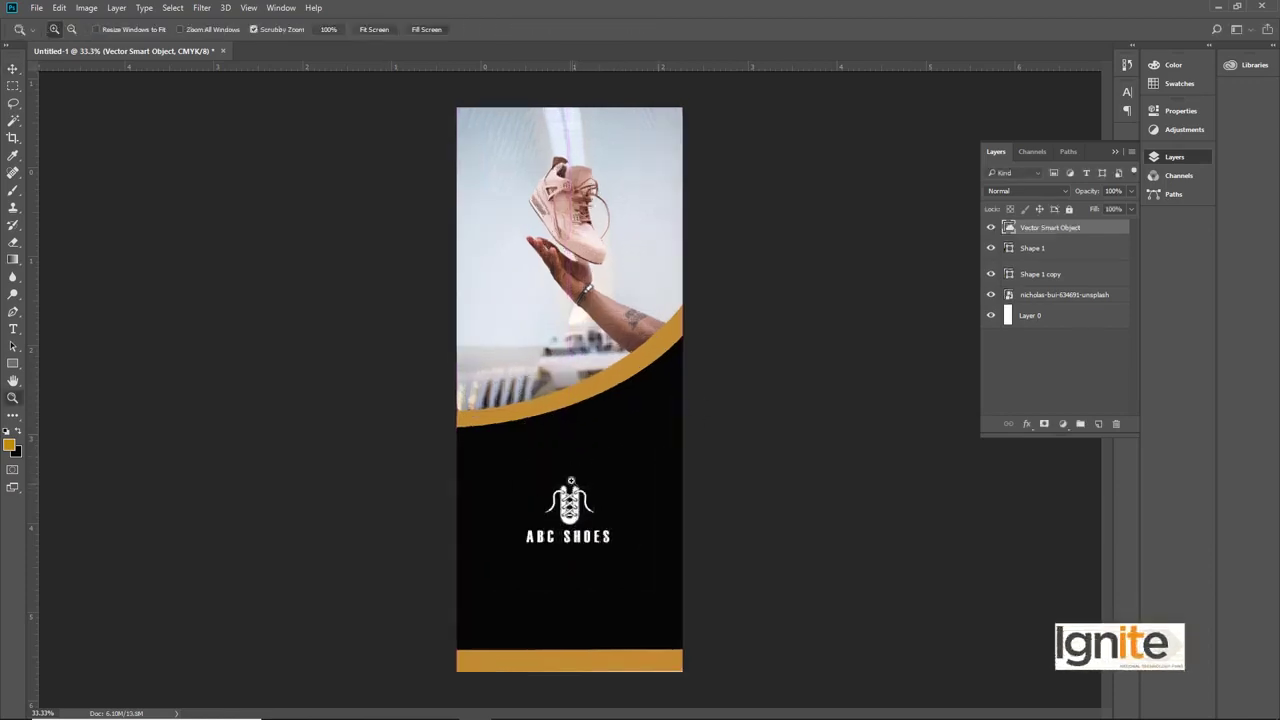
pyautogui.hotkey('ctrl', '+')
pyautogui.scroll(-1, 576, 440)
pyautogui.moveTo(574, 428); pyautogui.dragTo(576, 371)
pyautogui.hotkey('ctrl', 'alt', 'z')
pyautogui.keyDown('ctrl'); pyautogui.click(586, 452); pyautogui.keyUp('ctrl')
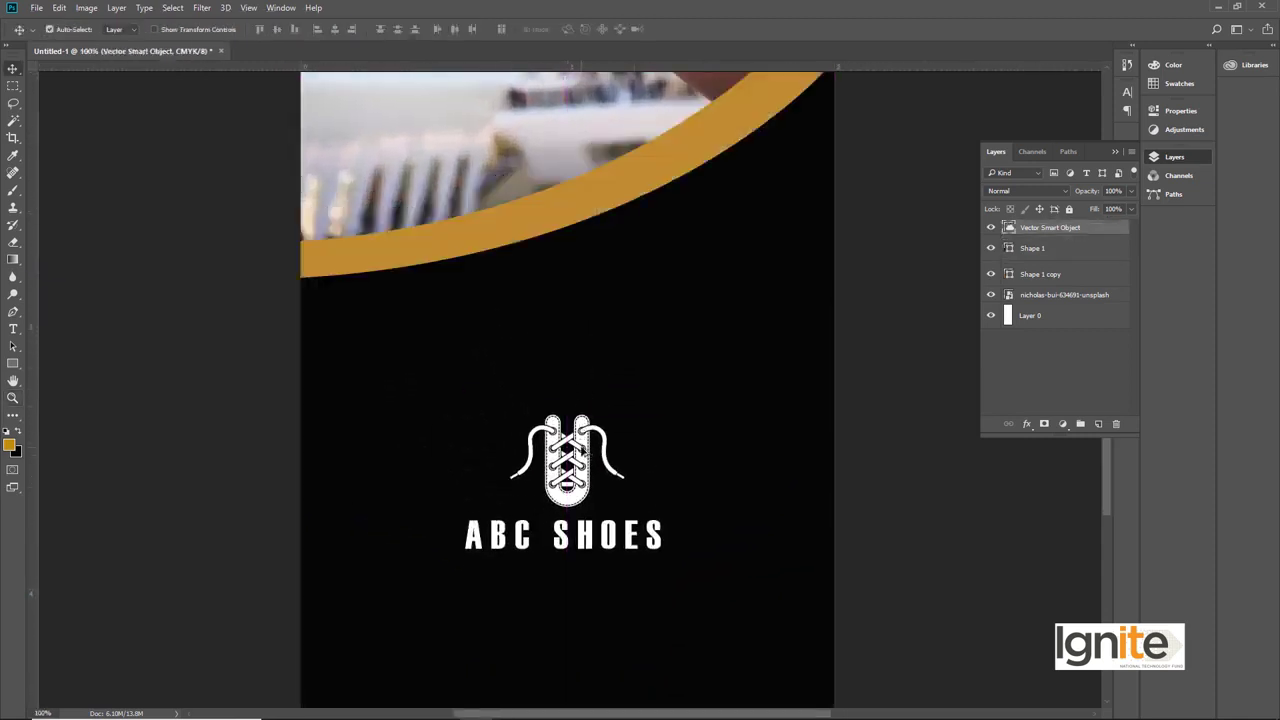
pyautogui.moveTo(580, 455); pyautogui.dragTo(576, 388)
# - Centre the logo horizontally on the canvas and place it on the black area just below the gold curve
pyautogui.hotkey('ctrl', 'a')
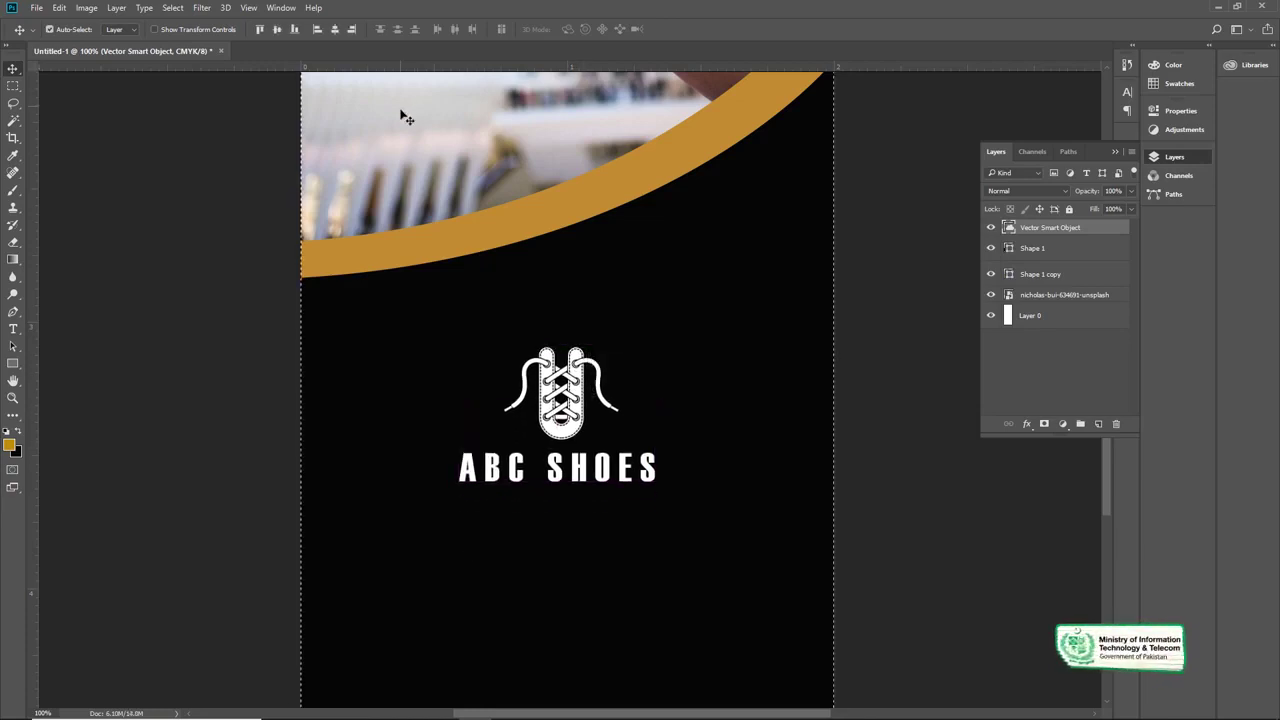
pyautogui.click(278, 29)
pyautogui.click(337, 29)
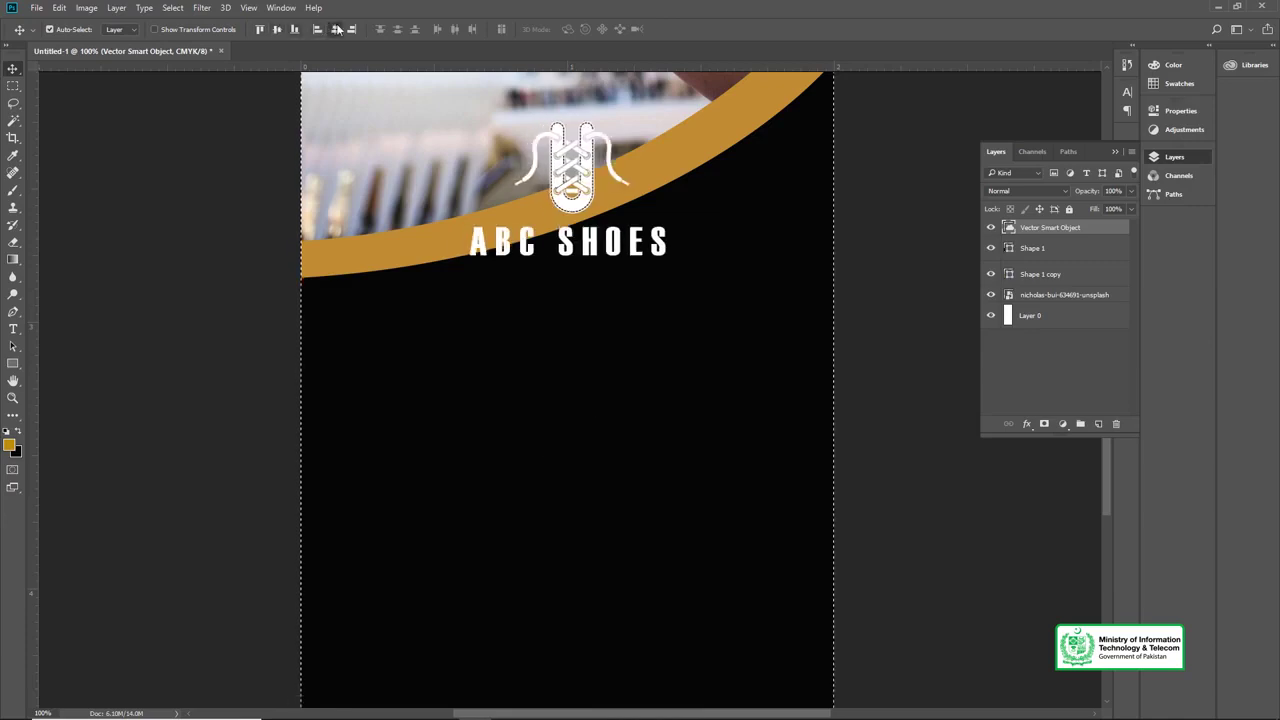
pyautogui.press('ctrl')
pyautogui.hotkey('ctrl', 'd')
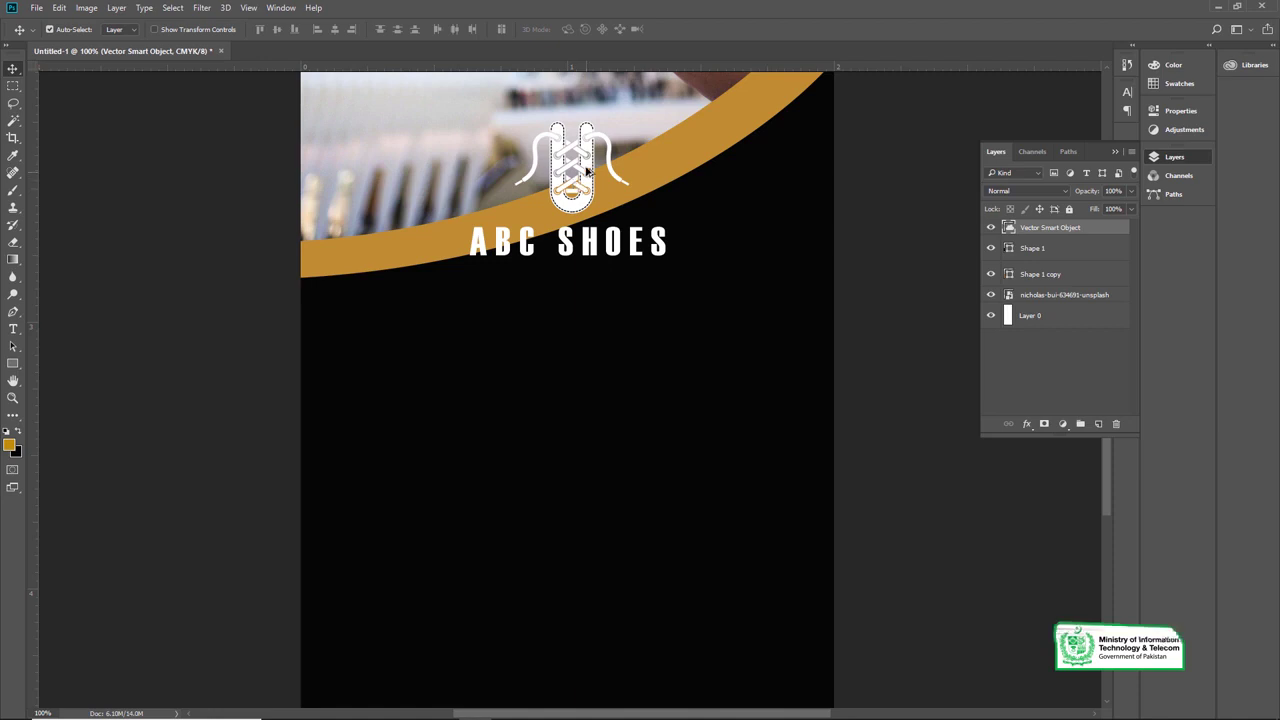
pyautogui.moveTo(587, 172); pyautogui.dragTo(596, 284)
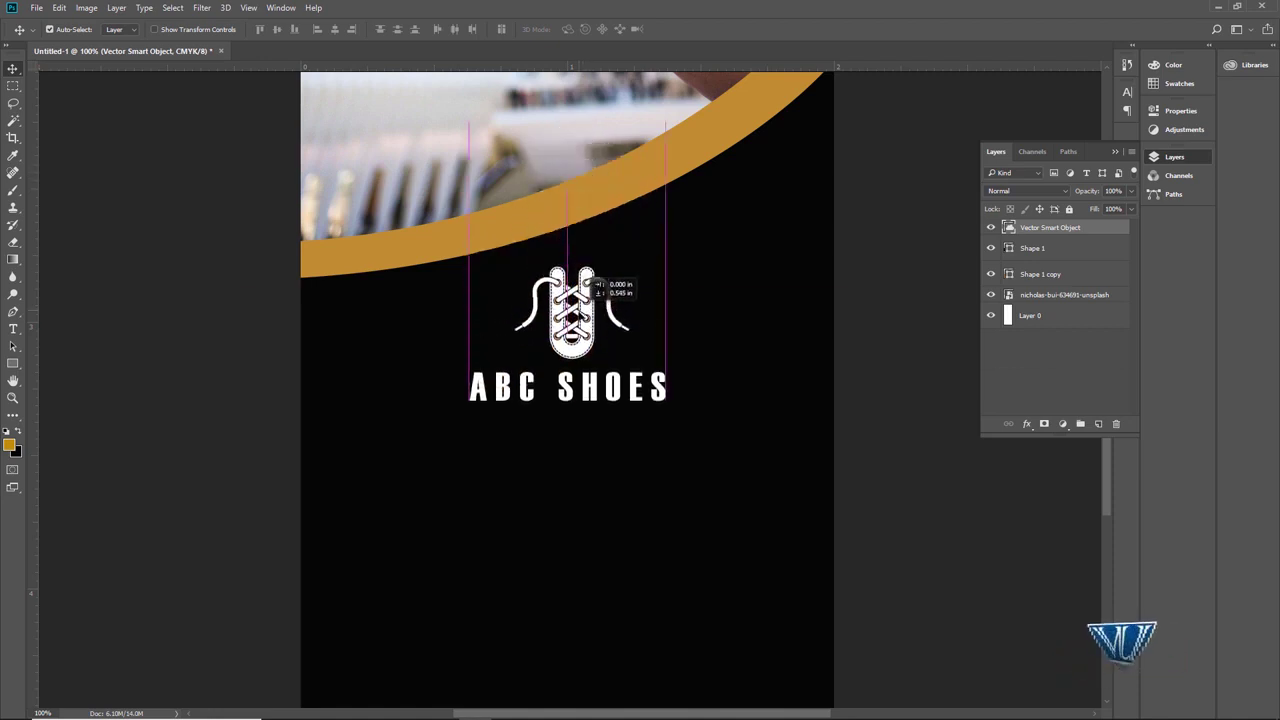
# - Stretch the black and gold curved shapes upward together from their top edge, raising the curve over the photo
pyautogui.hotkey('ctrl', '-')
pyautogui.hotkey('ctrl', '-')
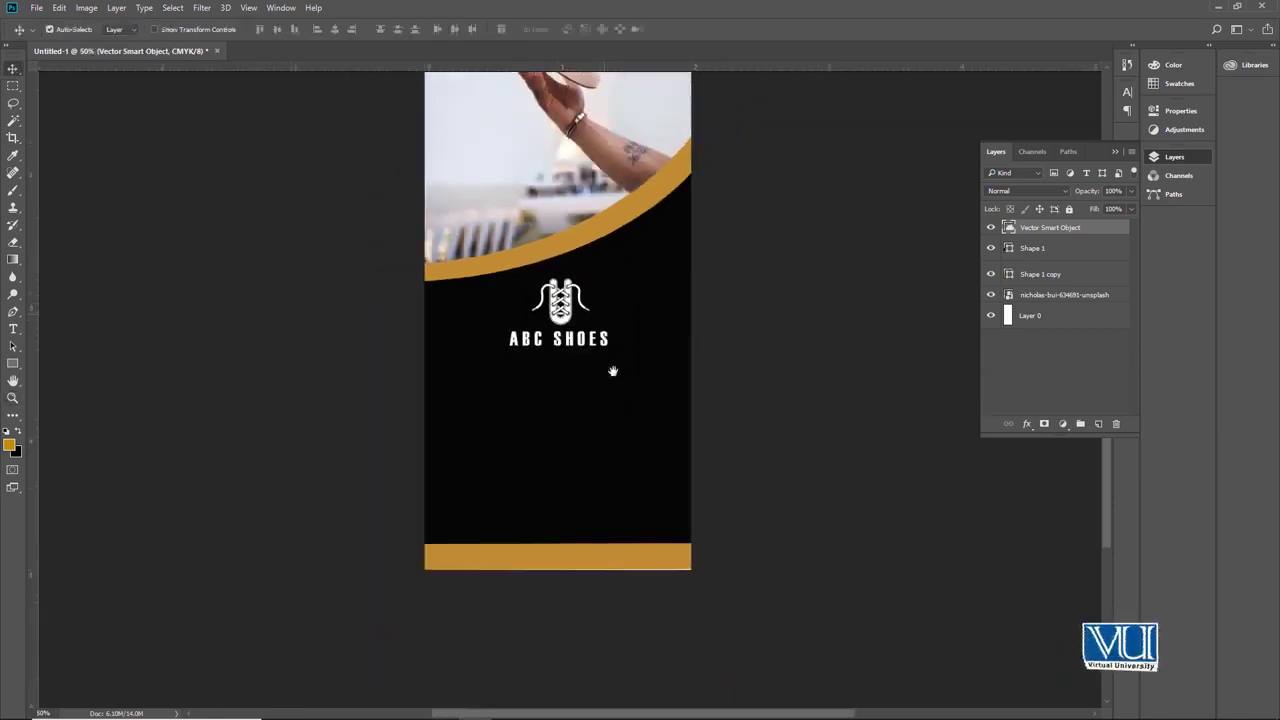
pyautogui.moveTo(609, 344); pyautogui.dragTo(614, 380)
pyautogui.keyDown('alt'); pyautogui.click(634, 368); pyautogui.keyUp('alt')
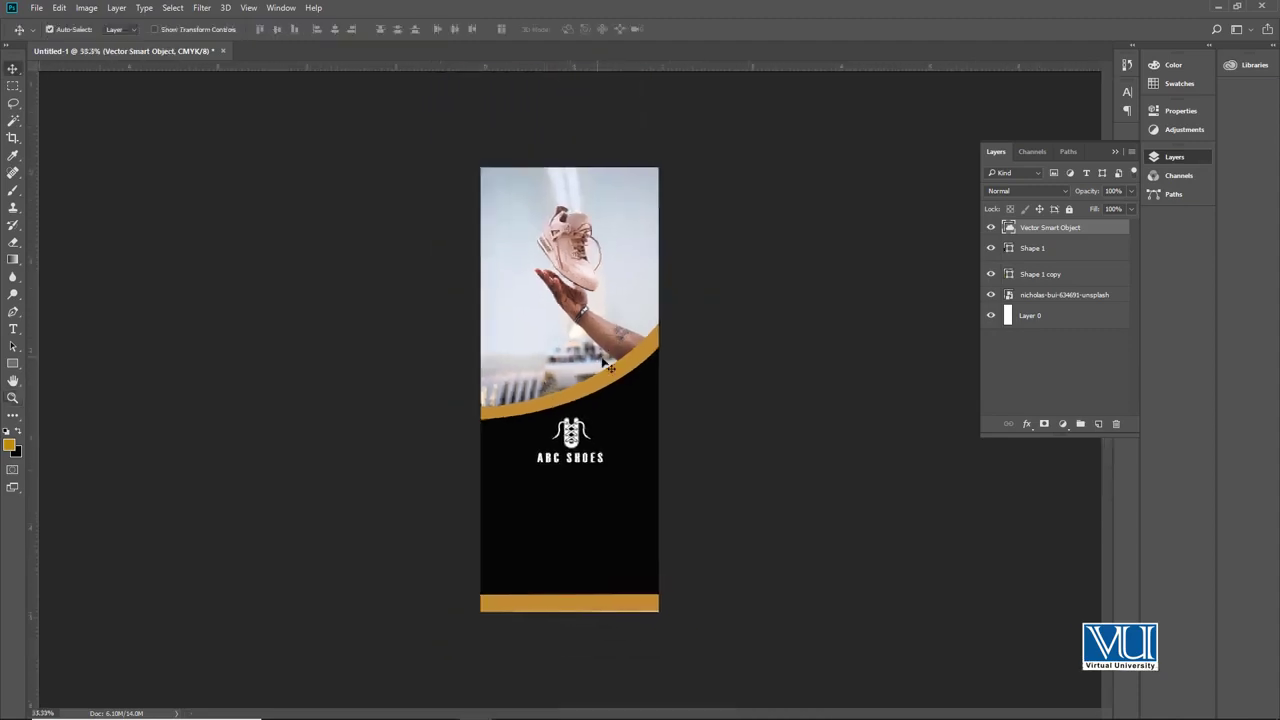
pyautogui.click(1003, 279)
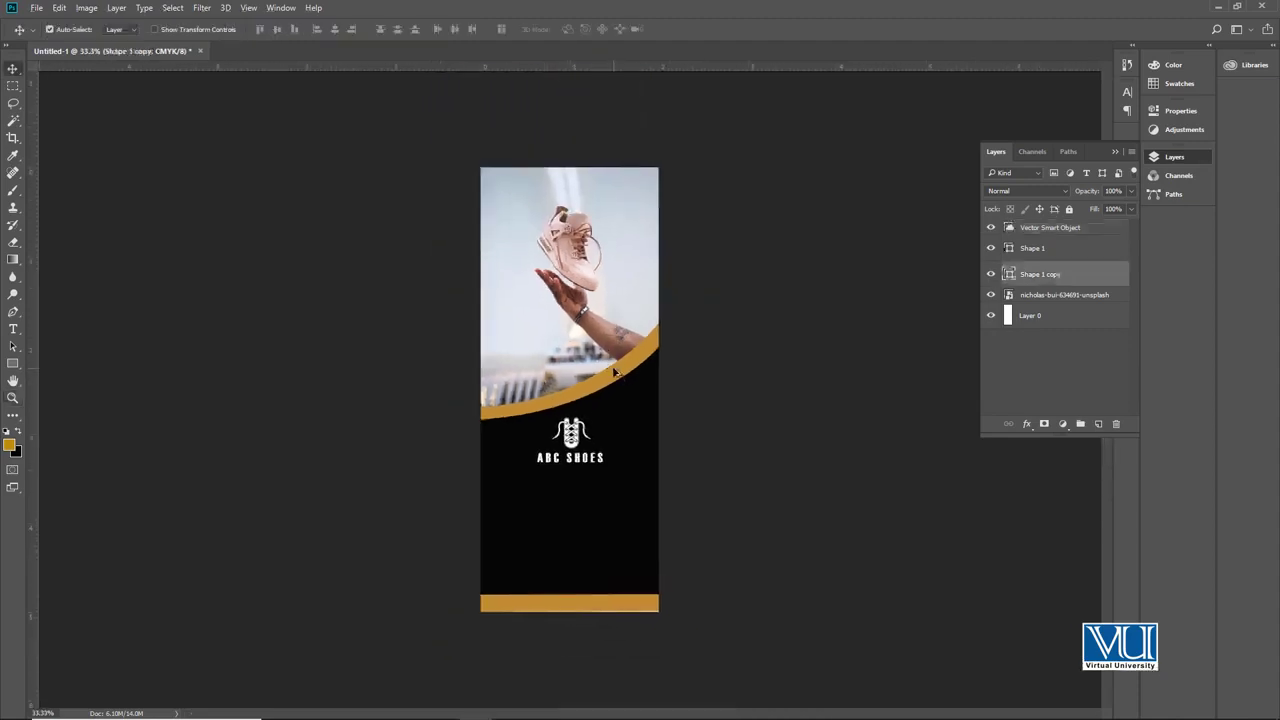
pyautogui.keyDown('shift'); pyautogui.click(1025, 250); pyautogui.keyUp('shift')
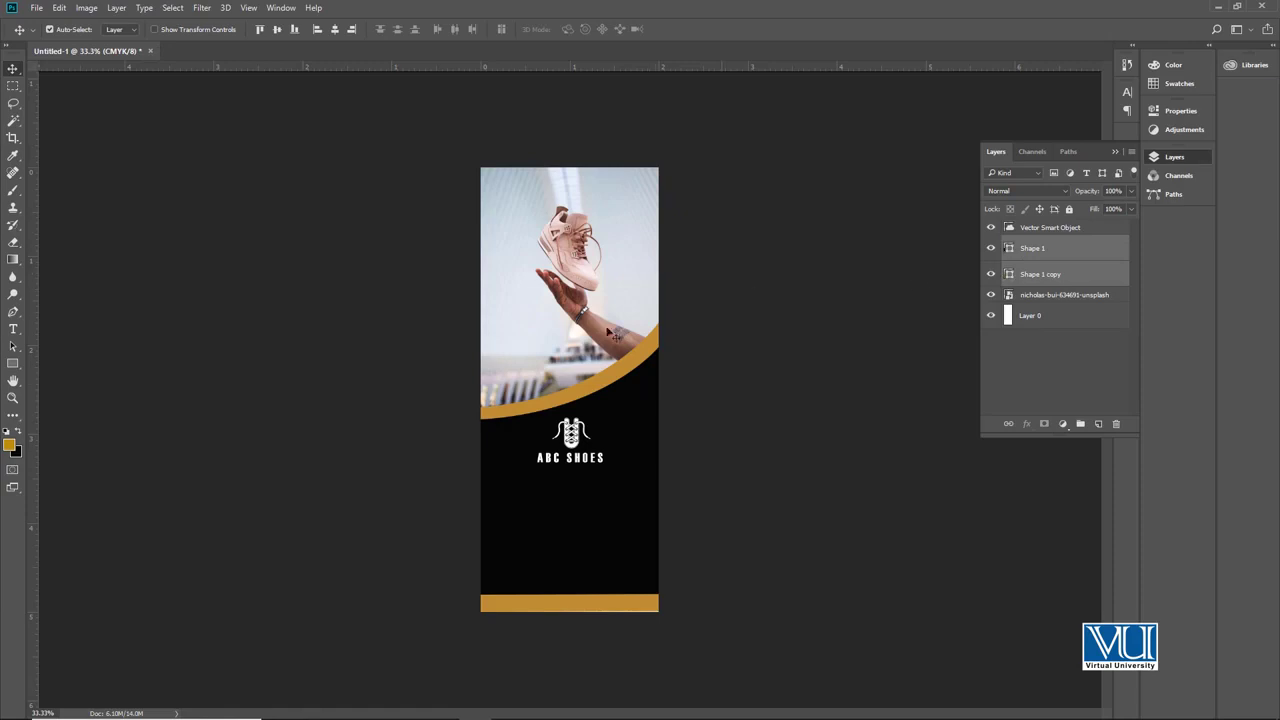
pyautogui.hotkey('ctrl', 't')
pyautogui.moveTo(569, 320); pyautogui.dragTo(576, 293)
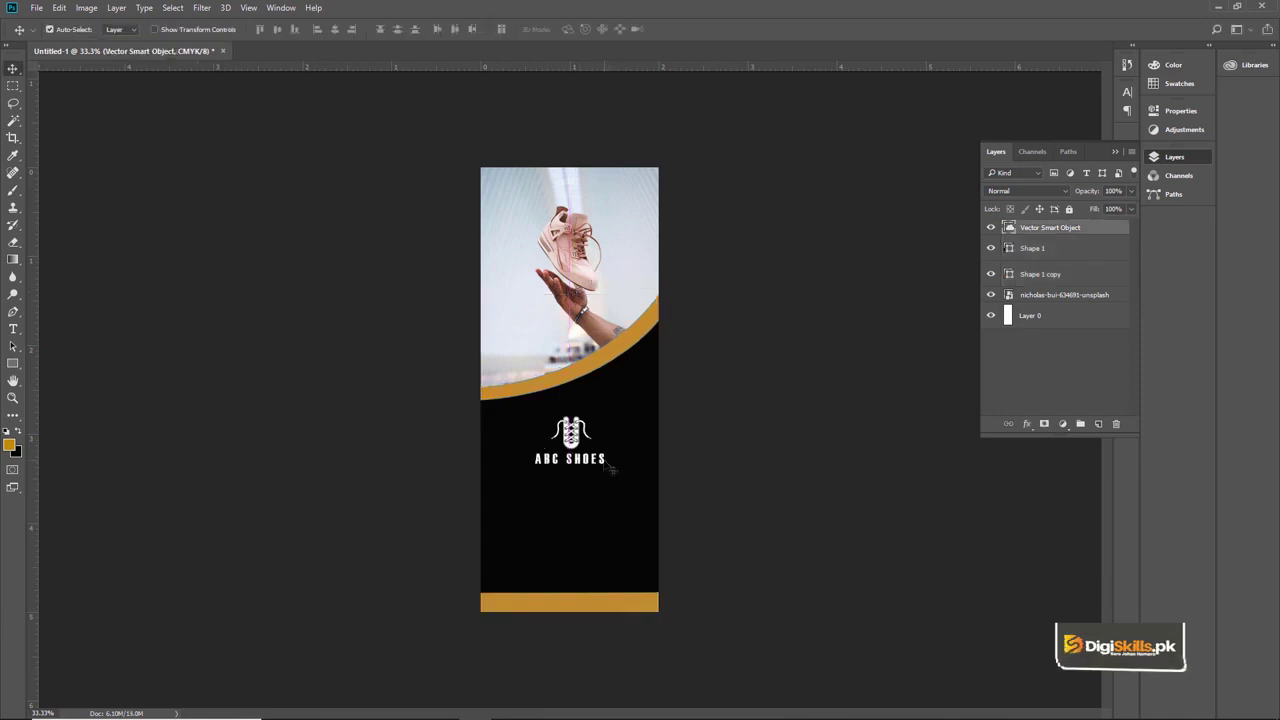
# - Add the text "Sale" in 48 pt Arial Rounded MT Bold below the logo and shift it slightly right
pyautogui.press('t')
pyautogui.click(533, 508)
pyautogui.write('S')
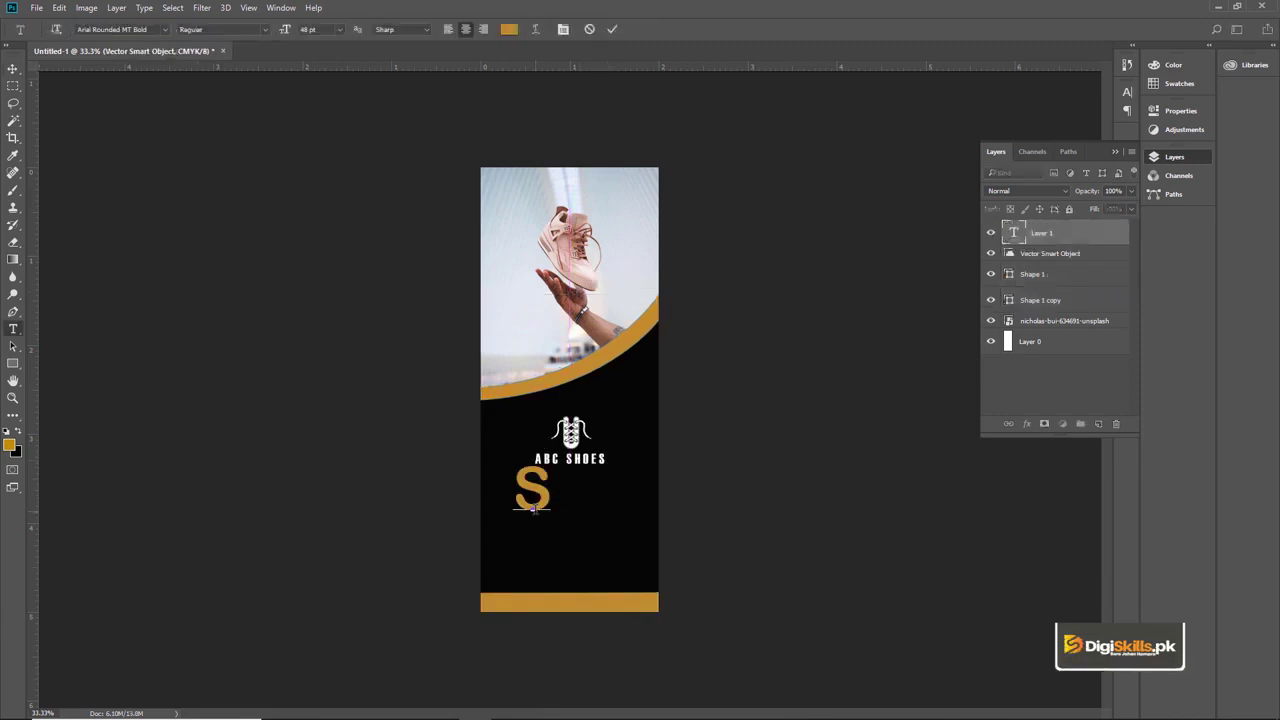
pyautogui.write('ale')
pyautogui.hotkey('ctrl', 'Return')
pyautogui.moveTo(524, 508); pyautogui.dragTo(540, 508)
# - Change the colour of the Sale text to white
pyautogui.press('t')
pyautogui.click(547, 508)
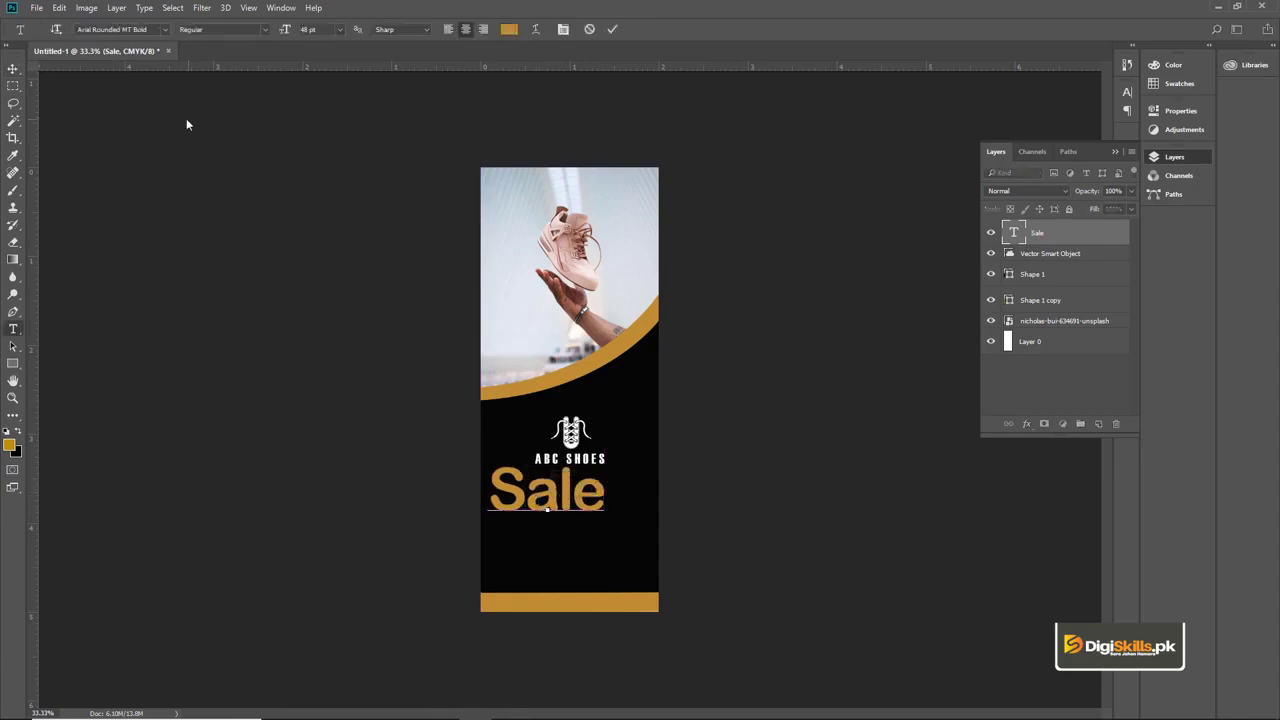
pyautogui.hotkey('ctrl', 'a')
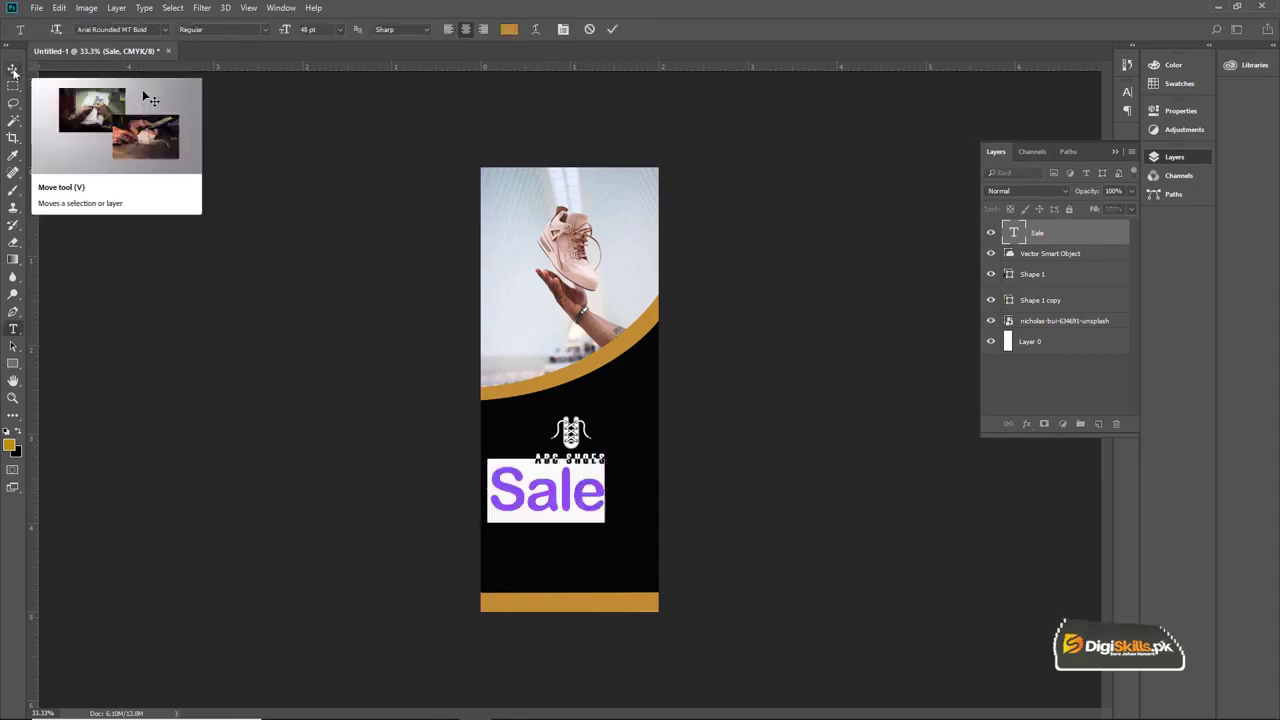
pyautogui.click(9, 446)
pyautogui.moveTo(529, 209); pyautogui.dragTo(470, 185)
pyautogui.click(771, 179)
pyautogui.click(13, 69)
# - Scale the Sale text down to about 38 pt and position it below the logo, leaving free space on its right
pyautogui.moveTo(524, 506); pyautogui.dragTo(537, 505)
pyautogui.hotkey('ctrl', 'space')
pyautogui.keyDown('ctrl'); pyautogui.click(543, 496); pyautogui.keyUp('ctrl')
pyautogui.keyDown('ctrl'); pyautogui.click(545, 495); pyautogui.keyUp('ctrl')
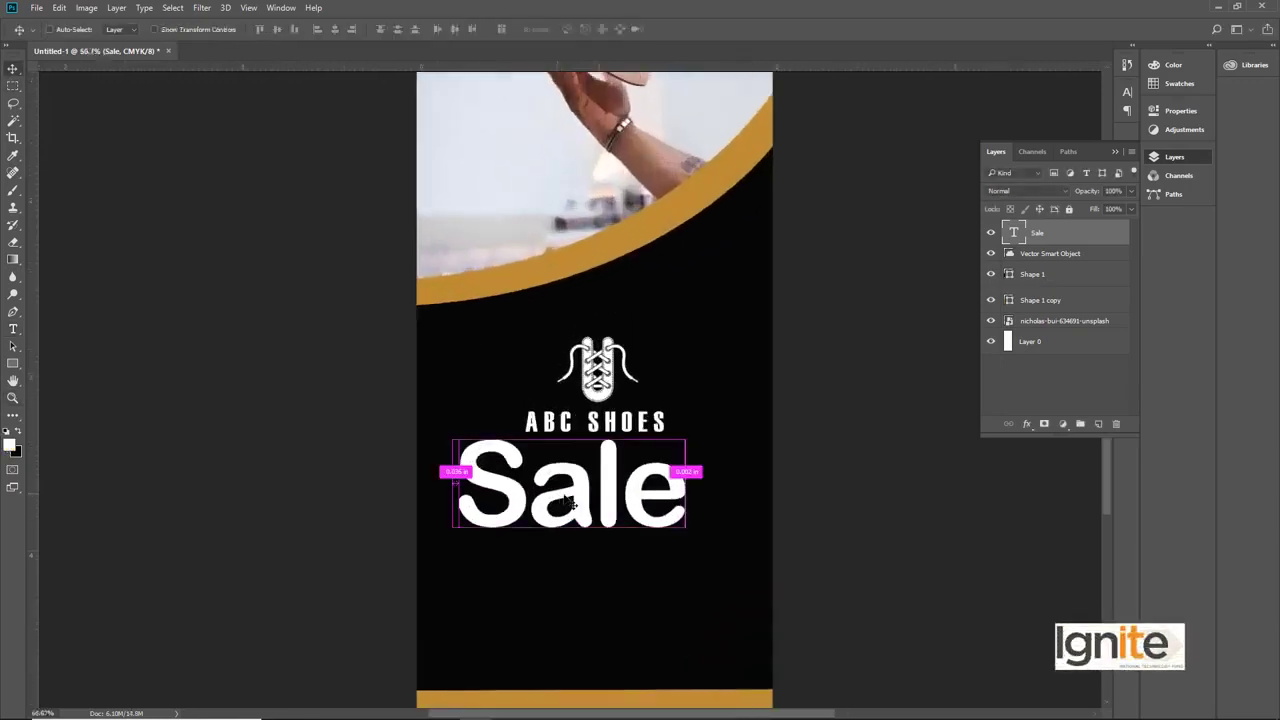
pyautogui.hotkey('ctrl', 't')
pyautogui.moveTo(686, 424); pyautogui.dragTo(664, 435)
pyautogui.moveTo(600, 477); pyautogui.dragTo(577, 477)
pyautogui.press('Return')
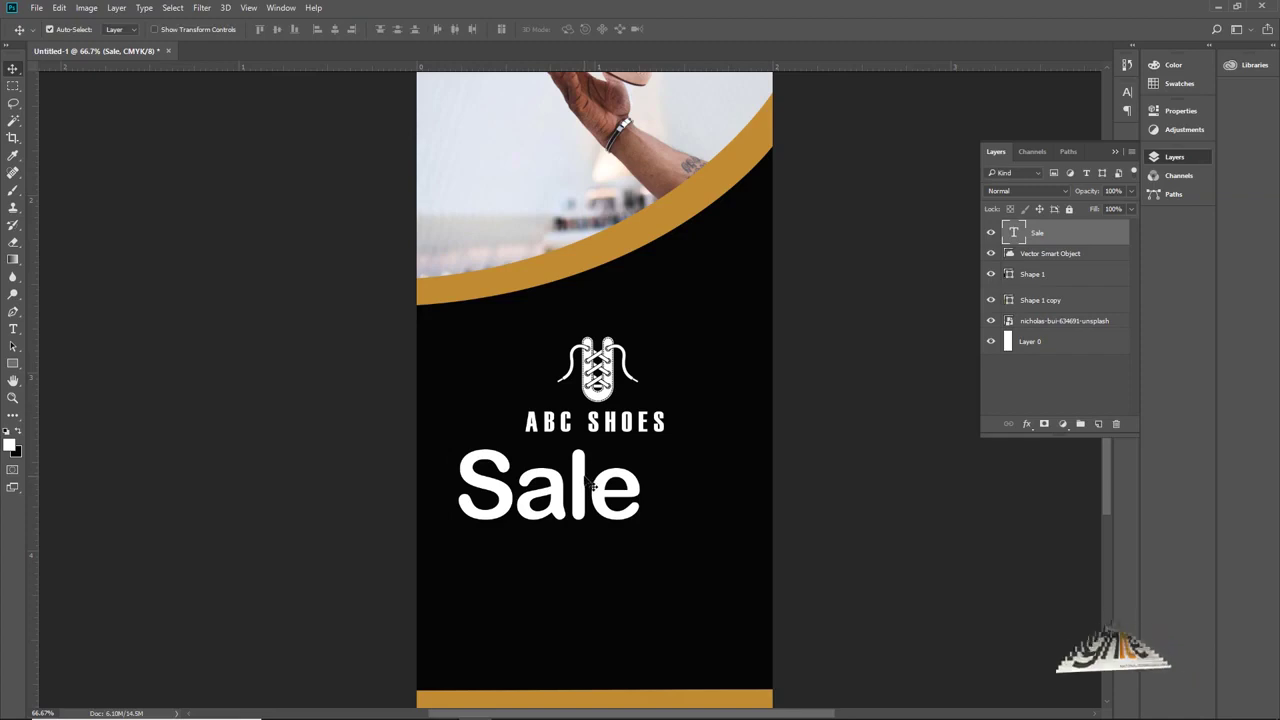
# - Duplicate the Sale text directly below the original and change the copy's wording to "Upto"
pyautogui.moveTo(578, 488); pyautogui.dragTo(586, 548)
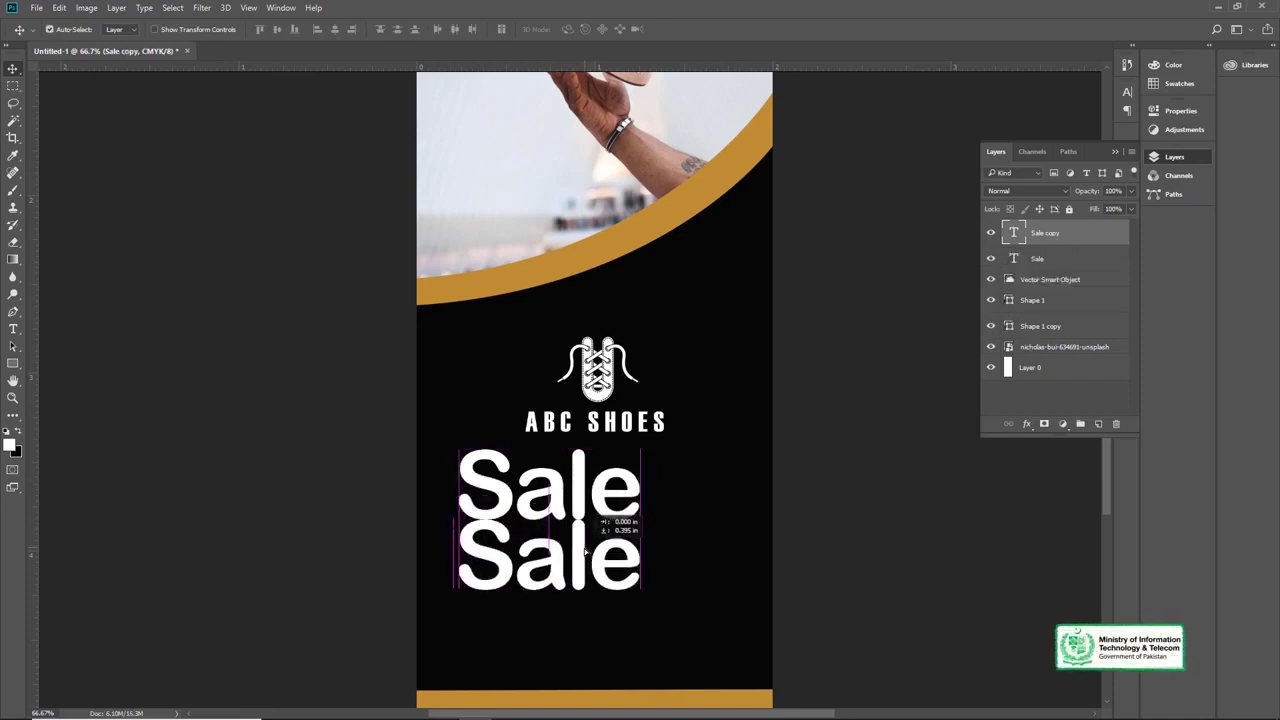
pyautogui.press('t')
pyautogui.click(566, 560)
pyautogui.hotkey('ctrl', 'a')
pyautogui.write('Upto')
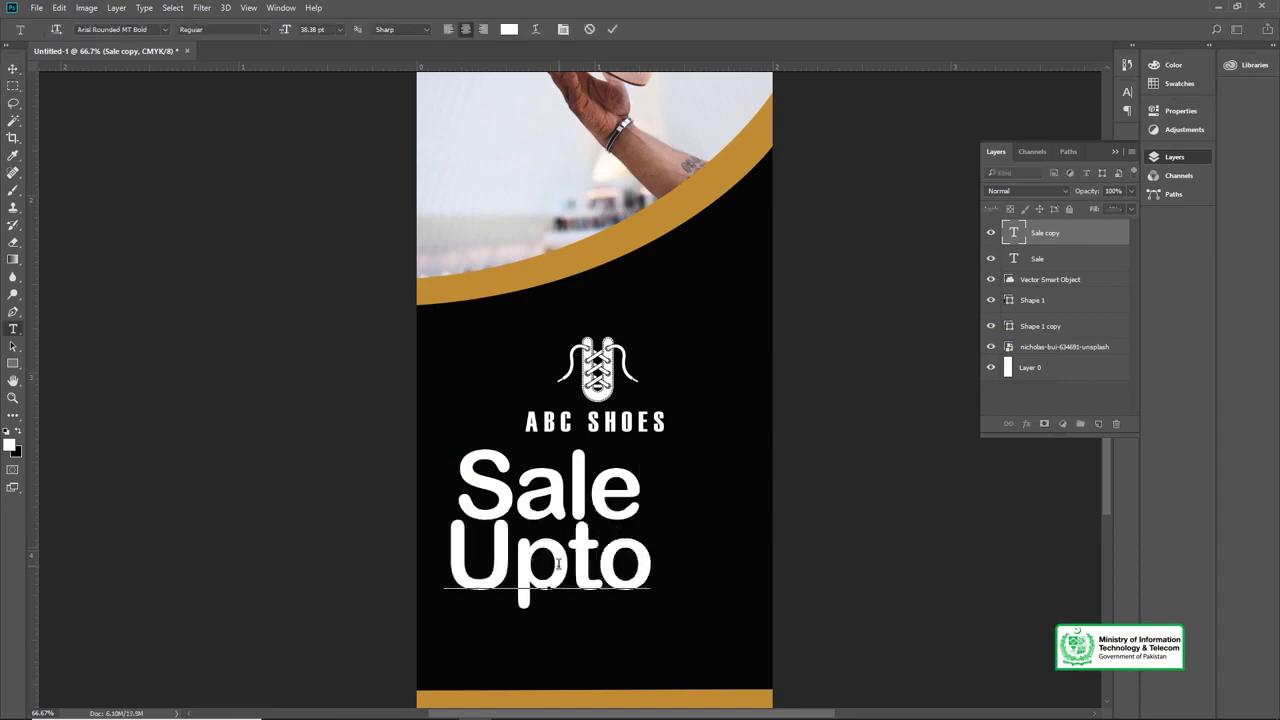
pyautogui.hotkey('ctrl', 'Return')
# - Scale the Upto text down and place it to the right of Sale, near the top of its letters
pyautogui.hotkey('ctrl', 't')
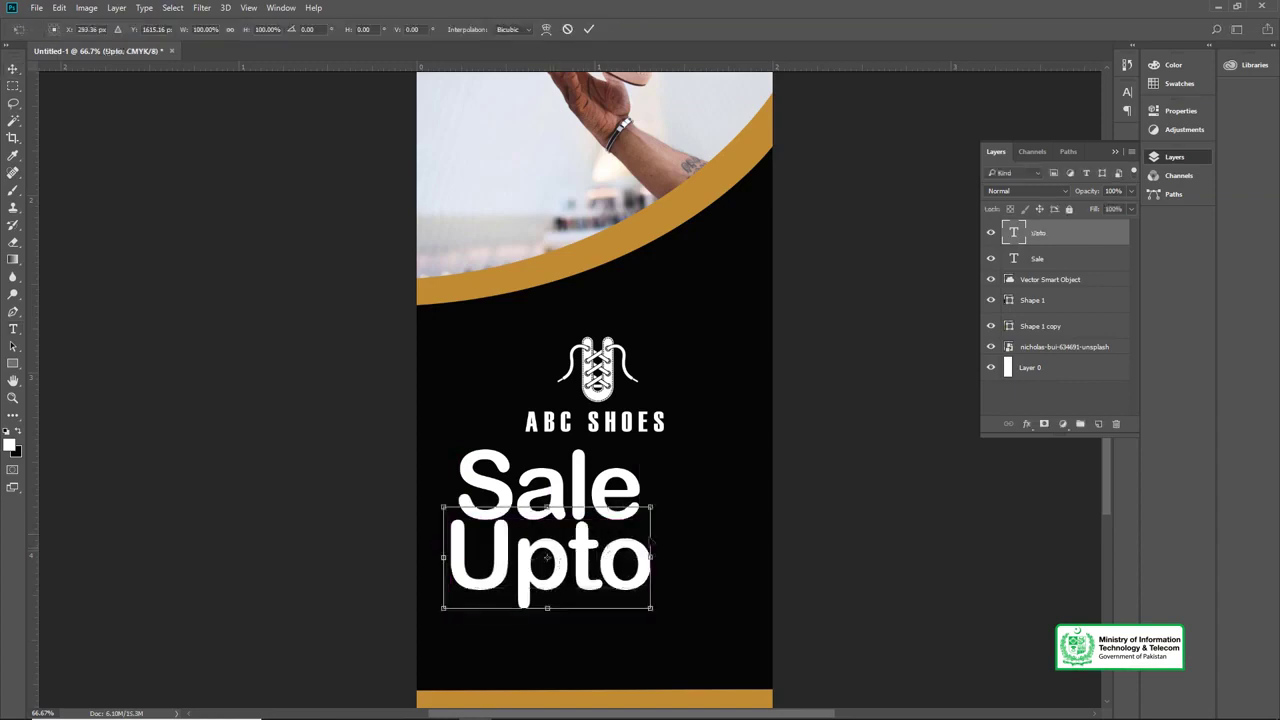
pyautogui.moveTo(655, 512); pyautogui.dragTo(594, 511)
pyautogui.moveTo(560, 558); pyautogui.dragTo(596, 473)
pyautogui.press('Return')
# - Duplicate the small Upto text and place the copy directly below it, beside Sale
pyautogui.keyDown('ctrl'); pyautogui.click(629, 475); pyautogui.keyUp('ctrl')
pyautogui.keyDown('ctrl'); pyautogui.click(629, 475); pyautogui.keyUp('ctrl')
pyautogui.moveTo(749, 459); pyautogui.dragTo(749, 550)
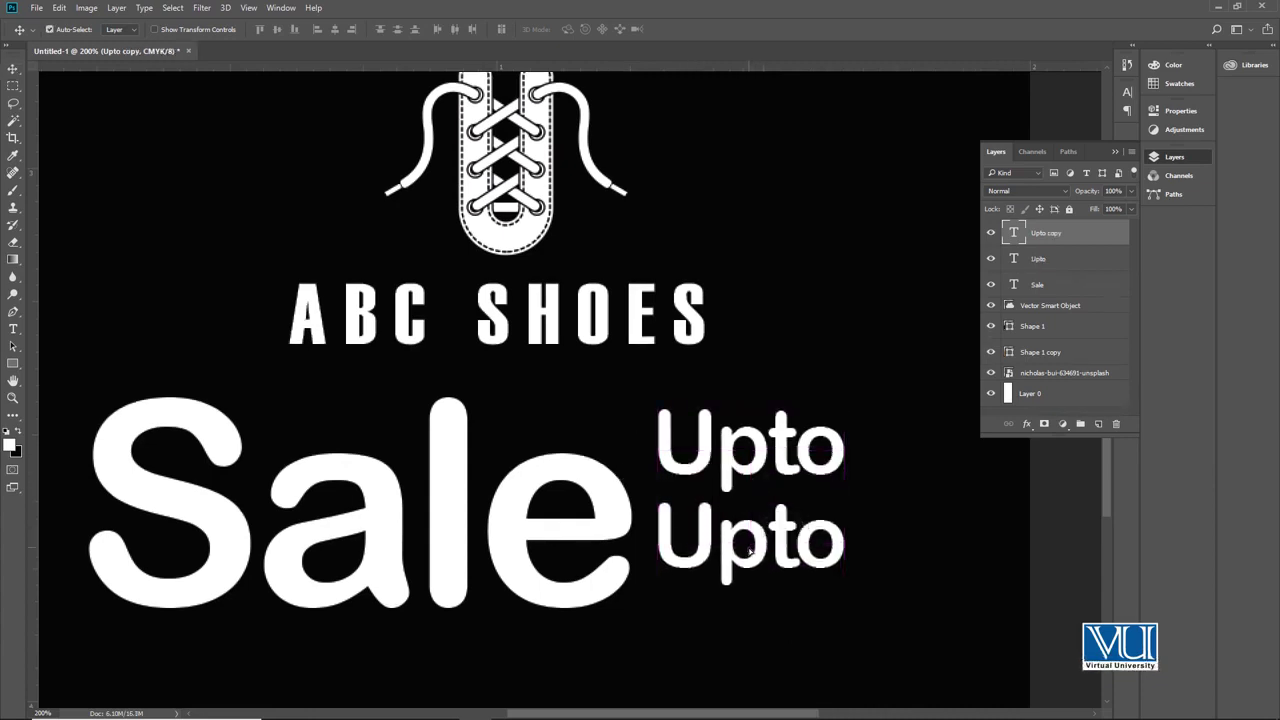
# - Change the wording of the lower Upto copy beside Sale to "20% Off"
pyautogui.doubleClick(749, 549)
pyautogui.write('2')
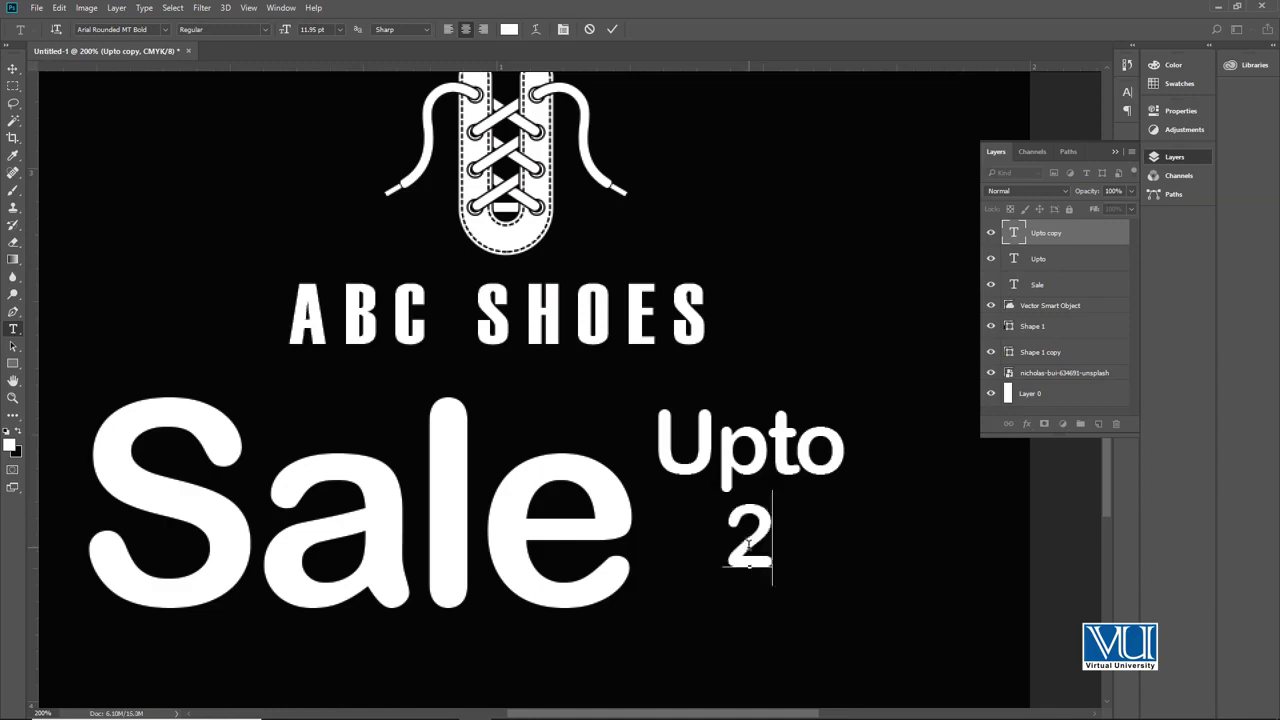
pyautogui.write('0%')
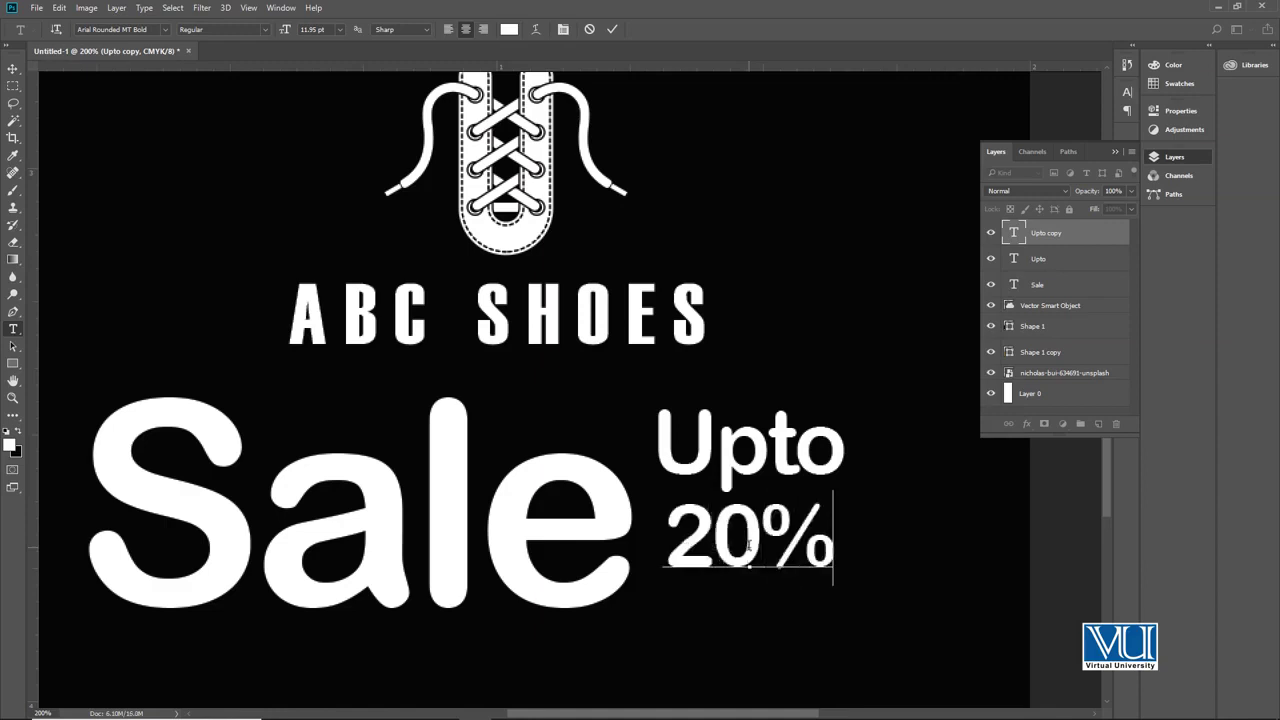
pyautogui.write(' Off')
pyautogui.hotkey('ctrl', 'Return')
# - Shift the "20% Off" text to the right and shorten its wording to "20%"
pyautogui.press('v')
pyautogui.moveTo(805, 532); pyautogui.dragTo(984, 537)
pyautogui.press('t')
pyautogui.press('BackSpace')
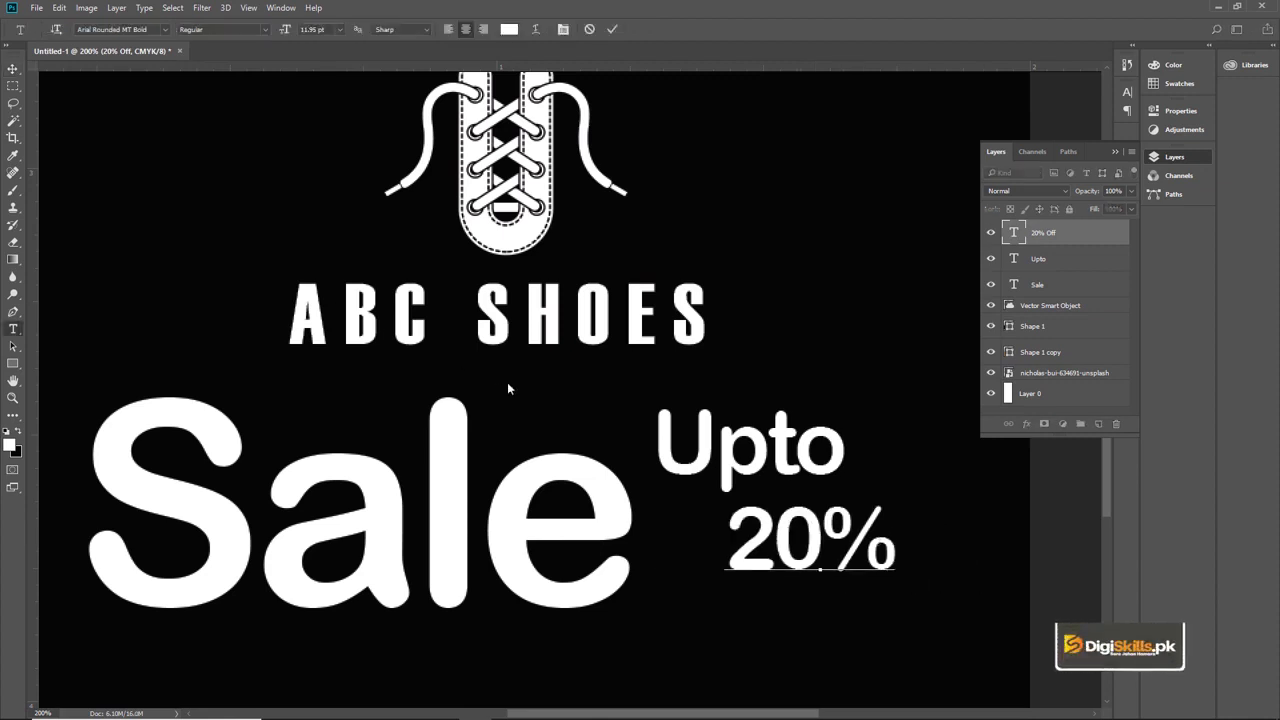
# - Place the 20% text directly below Upto and scale it up to about 111% to match Upto's width
pyautogui.click(13, 69)
pyautogui.moveTo(763, 519); pyautogui.dragTo(693, 516)
pyautogui.hotkey('ctrl', 't')
pyautogui.moveTo(847, 496); pyautogui.dragTo(857, 491)
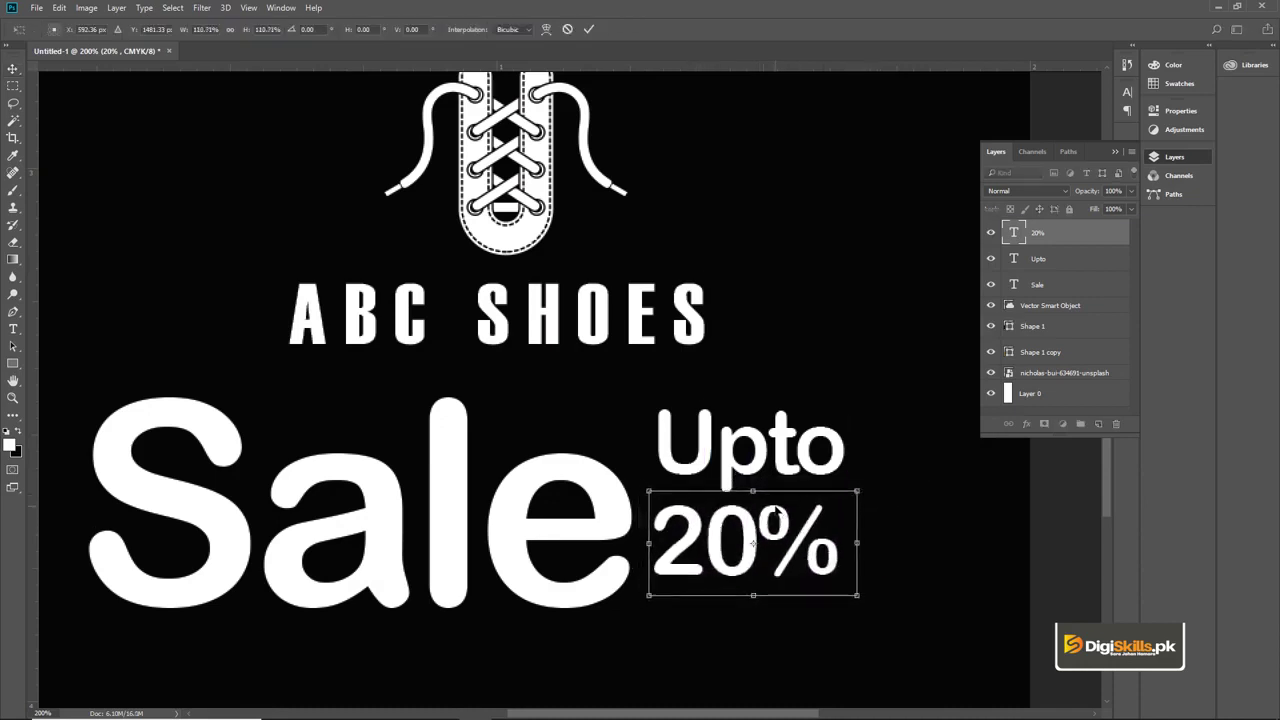
pyautogui.moveTo(778, 513); pyautogui.dragTo(788, 515)
pyautogui.press('Return')
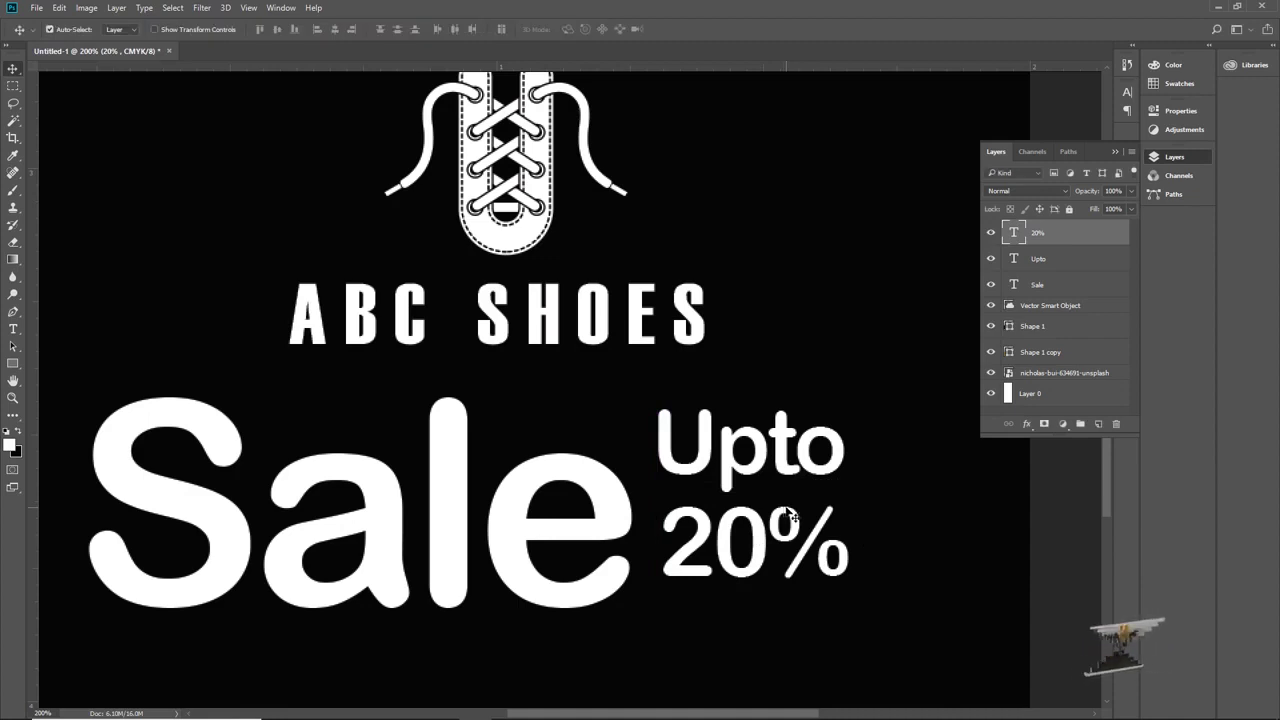
# - Duplicate the 20% text to its right and change the copy's wording to "Off"
pyautogui.hotkey('ctrl', 'j')
pyautogui.moveTo(822, 512); pyautogui.dragTo(1006, 514)
pyautogui.press('t')
pyautogui.click(948, 545)
pyautogui.hotkey('ctrl', 'a')
pyautogui.write('Off')
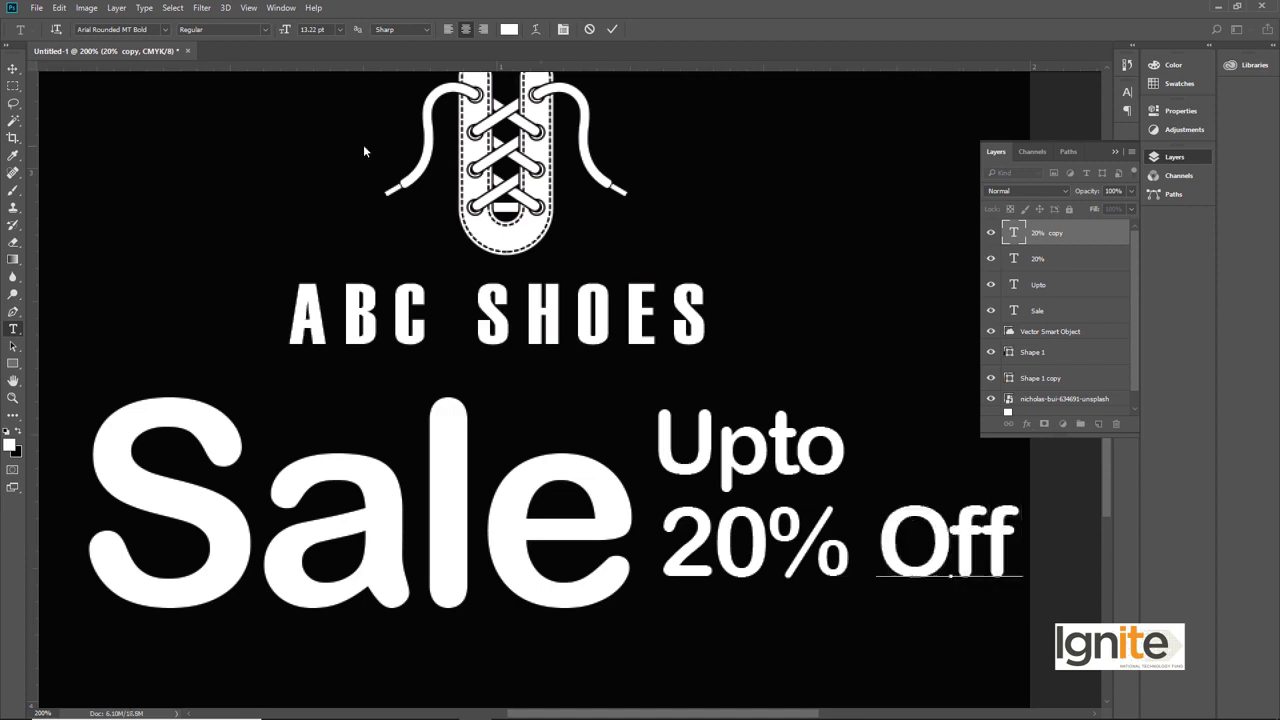
# - Rotate the Off text 90 degrees clockwise and place it vertically to the right of Upto and 20%
pyautogui.click(12, 70)
pyautogui.hotkey('ctrl', 't')
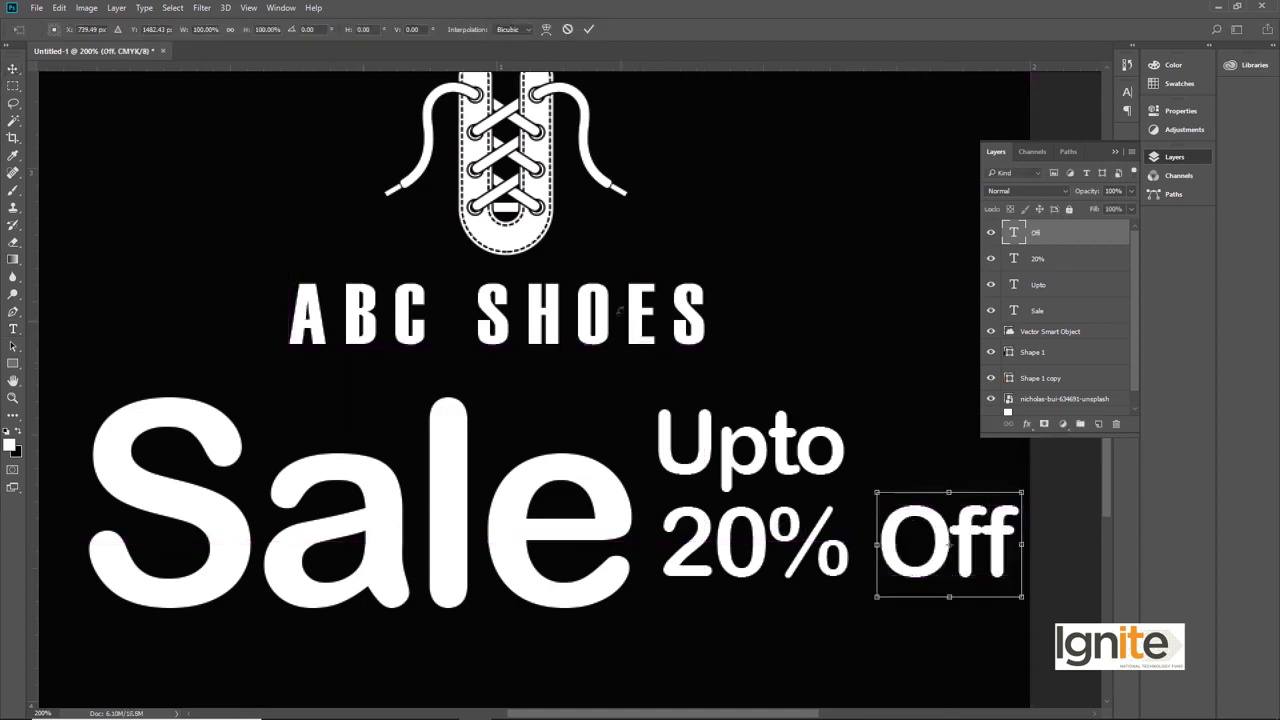
pyautogui.moveTo(873, 451); pyautogui.dragTo(1046, 465)
pyautogui.moveTo(953, 494); pyautogui.dragTo(906, 455)
pyautogui.press('Return')
# - Scale the vertical Off text up so it spans the combined height of the Upto and 20% lines
pyautogui.press('z')
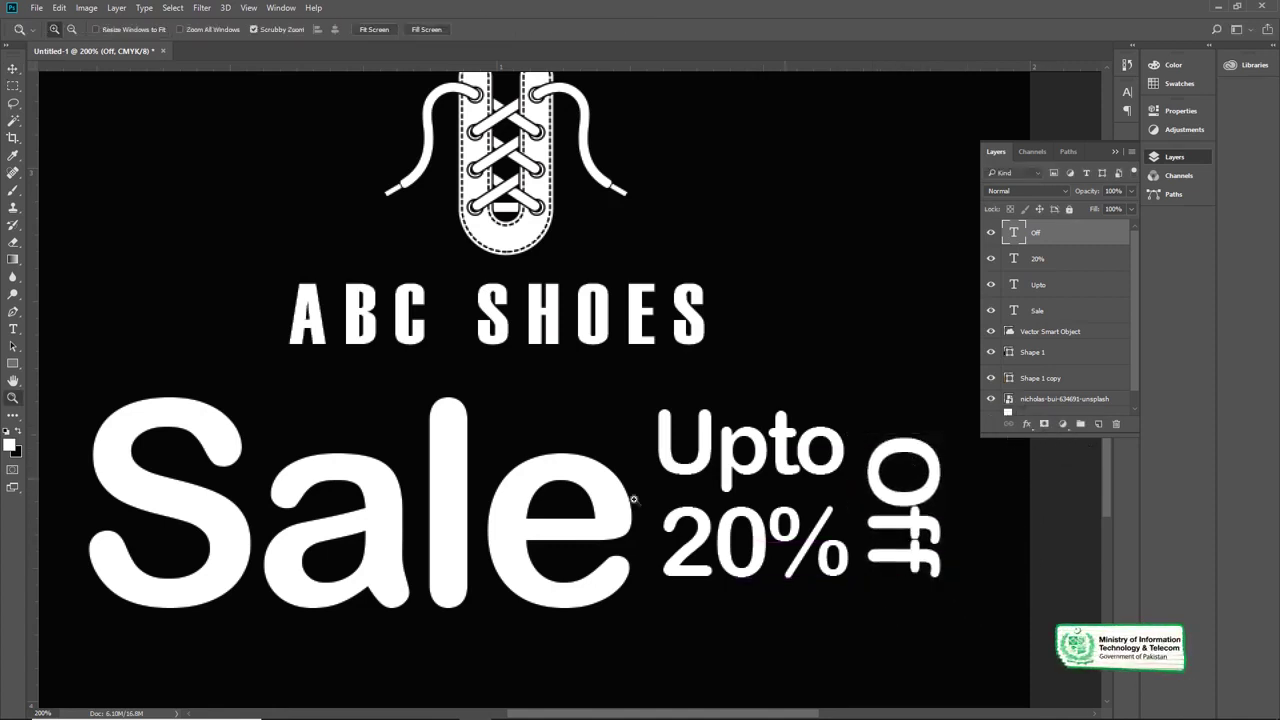
pyautogui.keyDown('alt'); pyautogui.click(511, 489); pyautogui.keyUp('alt')
pyautogui.keyDown('alt'); pyautogui.click(511, 489); pyautogui.keyUp('alt')
pyautogui.click(556, 499)
pyautogui.click(556, 499)
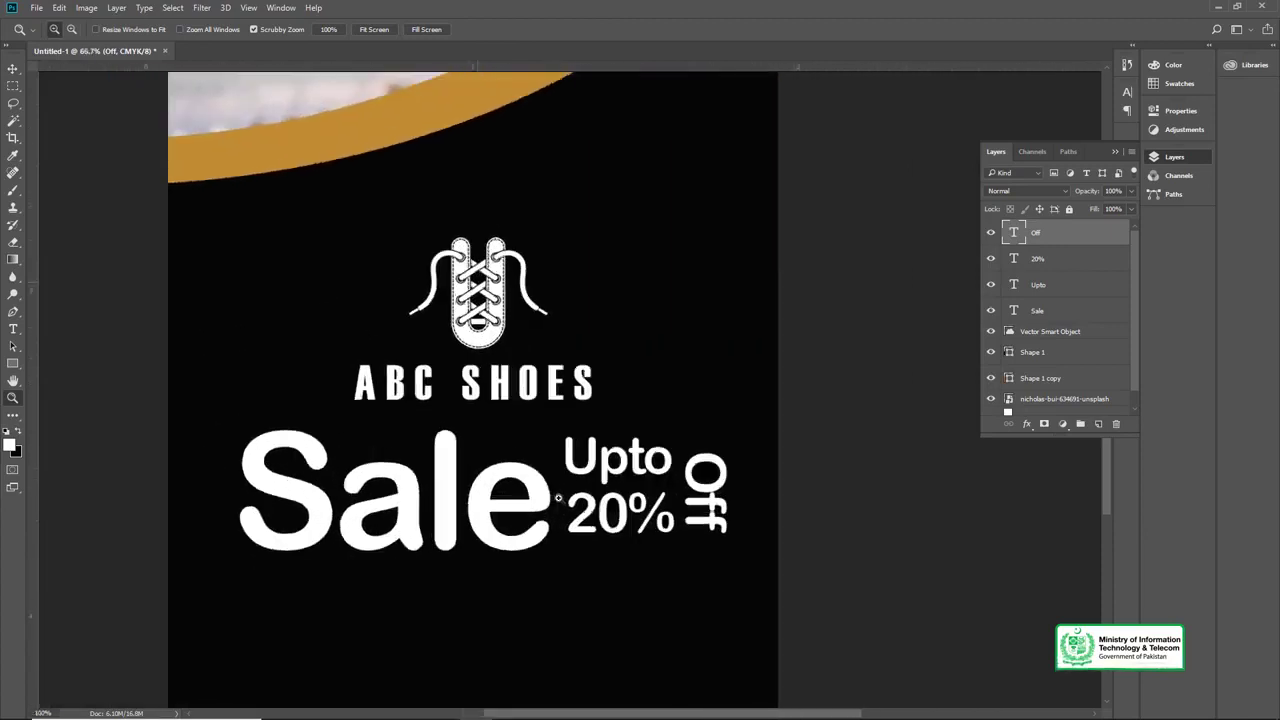
pyautogui.press('v')
pyautogui.keyDown('shift'); pyautogui.click(1051, 284); pyautogui.keyUp('shift')
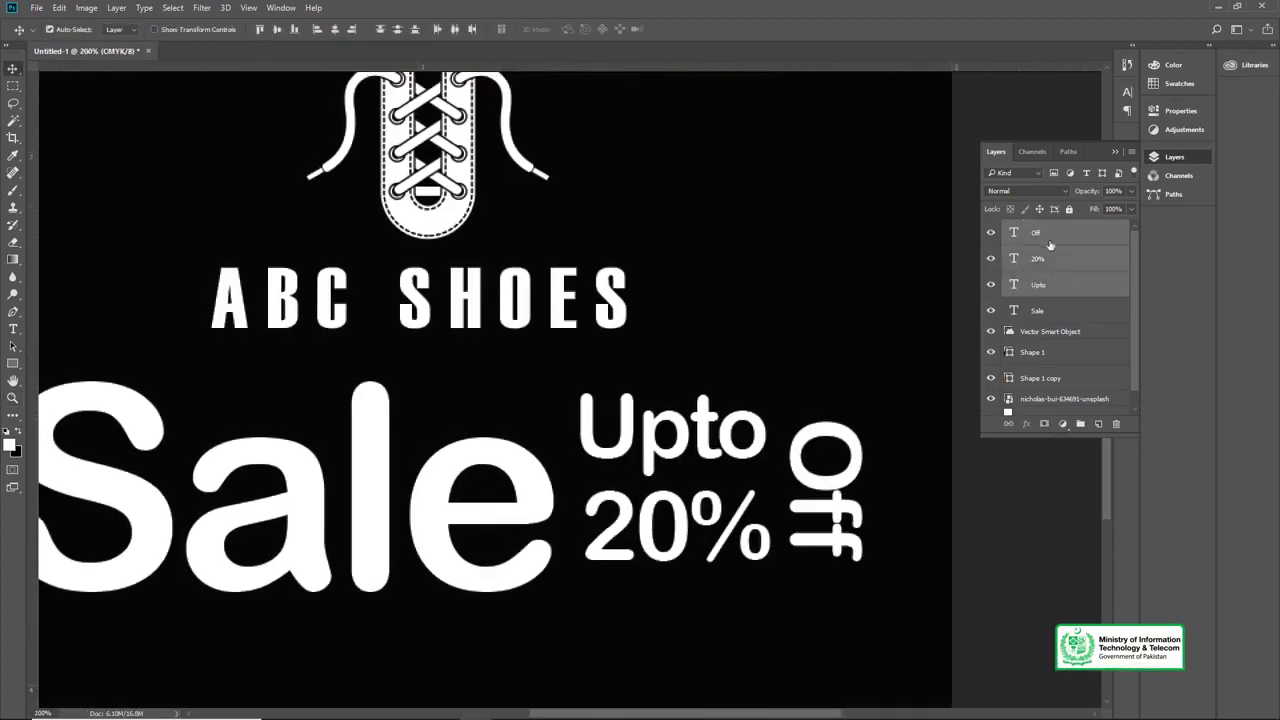
pyautogui.keyDown('ctrl'); pyautogui.click(850, 432); pyautogui.keyUp('ctrl')
pyautogui.hotkey('ctrl', 't')
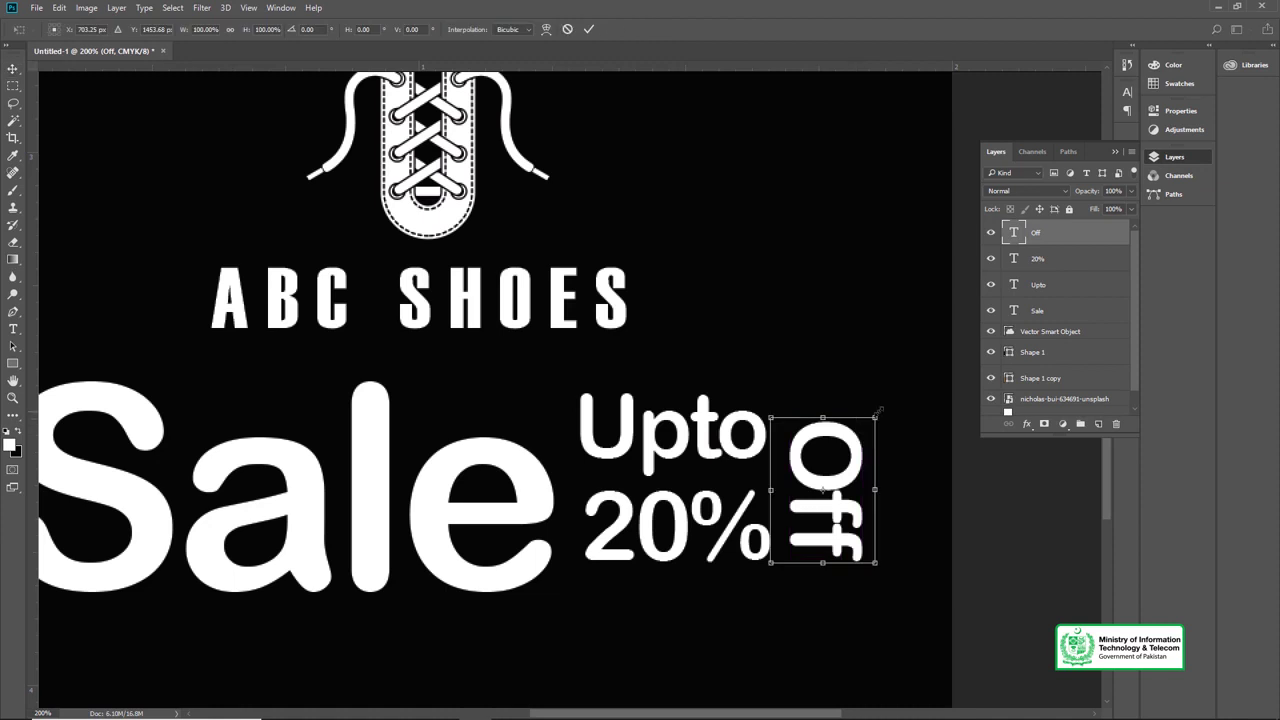
pyautogui.moveTo(878, 411); pyautogui.dragTo(895, 389)
pyautogui.press('Return')
# - Group the Off, 20% and Upto texts, scale the group down to about 83% and centre it vertically beside Sale
pyautogui.keyDown('shift'); pyautogui.click(1035, 284); pyautogui.keyUp('shift')
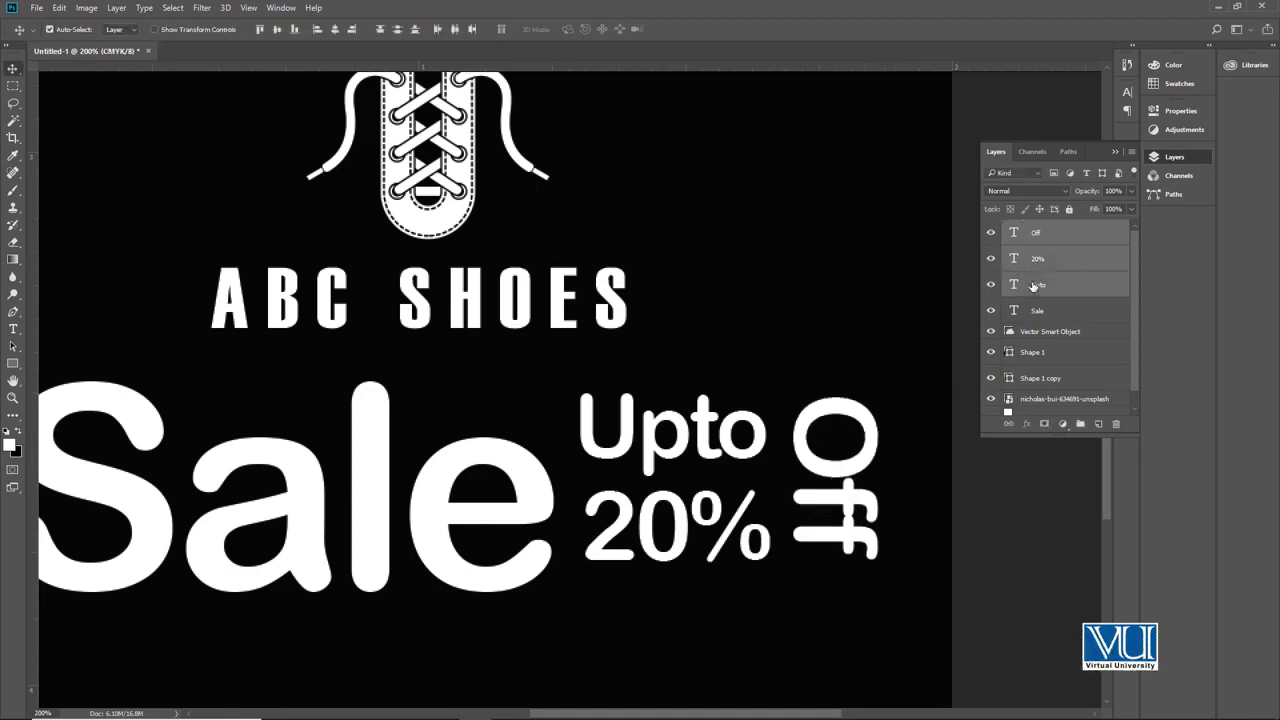
pyautogui.hotkey('ctrl', 'g')
pyautogui.press('ctrl')
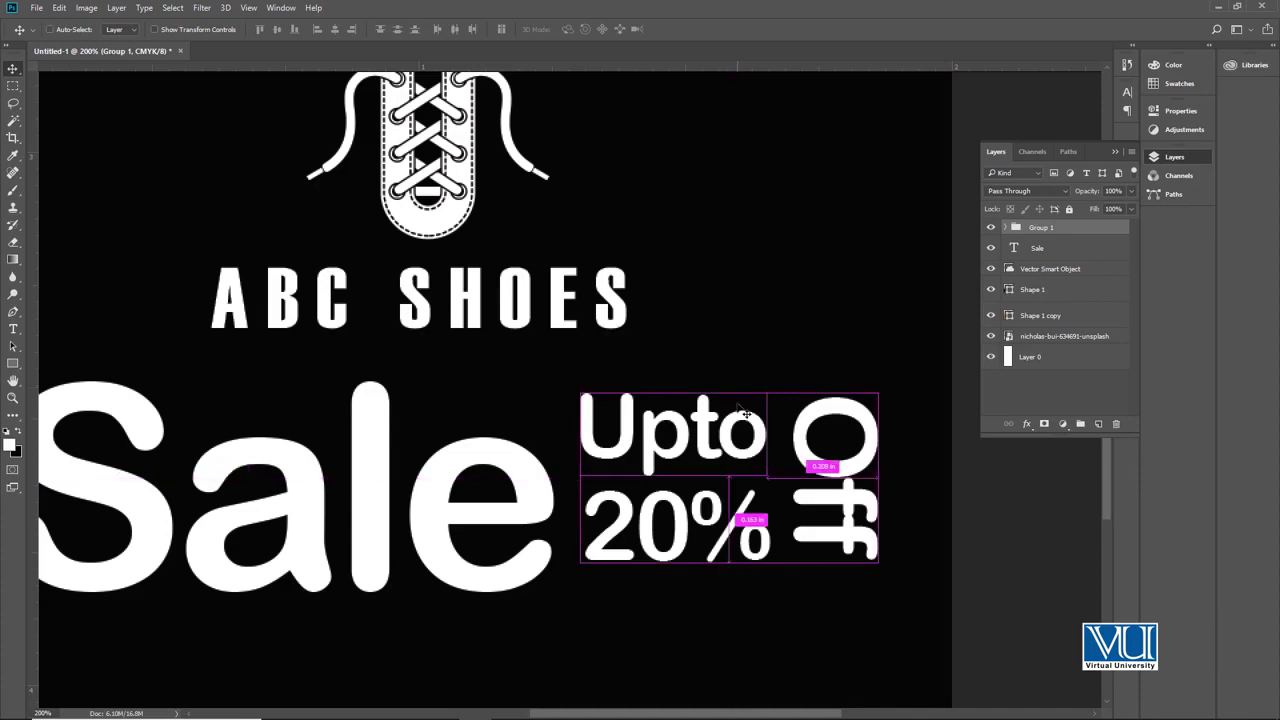
pyautogui.hotkey('ctrl', 't')
pyautogui.moveTo(878, 392); pyautogui.dragTo(849, 408)
pyautogui.moveTo(786, 440); pyautogui.dragTo(776, 448)
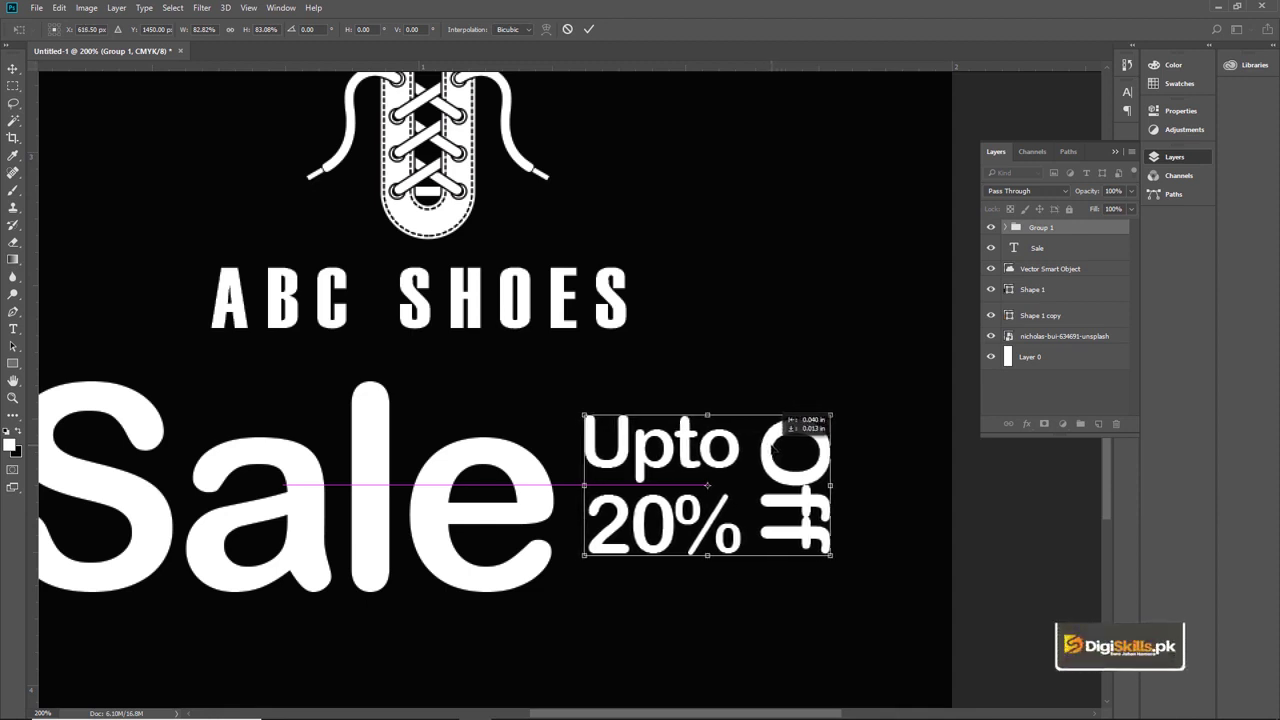
pyautogui.press('Return')
# - Move the ABC Shoes logo slightly upward to widen the gap above the Sale text
pyautogui.press('z')
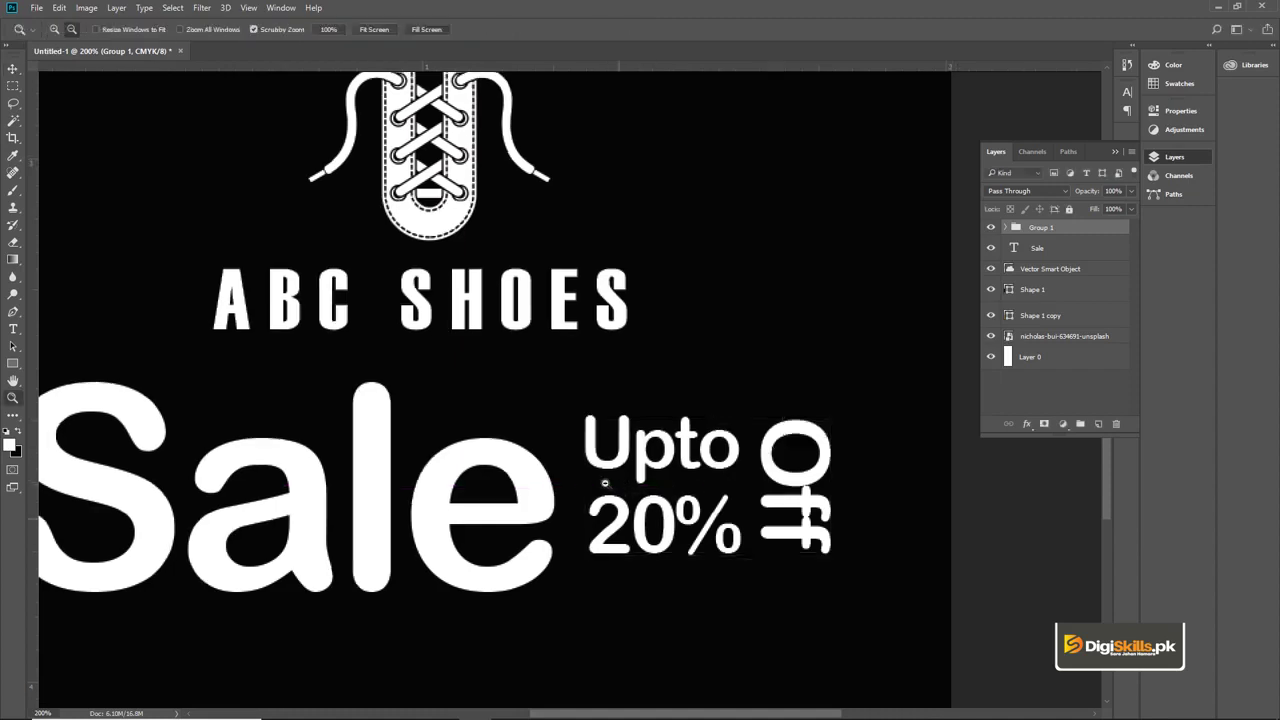
pyautogui.keyDown('alt'); pyautogui.click(607, 487); pyautogui.keyUp('alt')
pyautogui.keyDown('alt'); pyautogui.click(605, 487); pyautogui.keyUp('alt')
pyautogui.keyDown('alt'); pyautogui.click(552, 482); pyautogui.keyUp('alt')
pyautogui.click(575, 516)
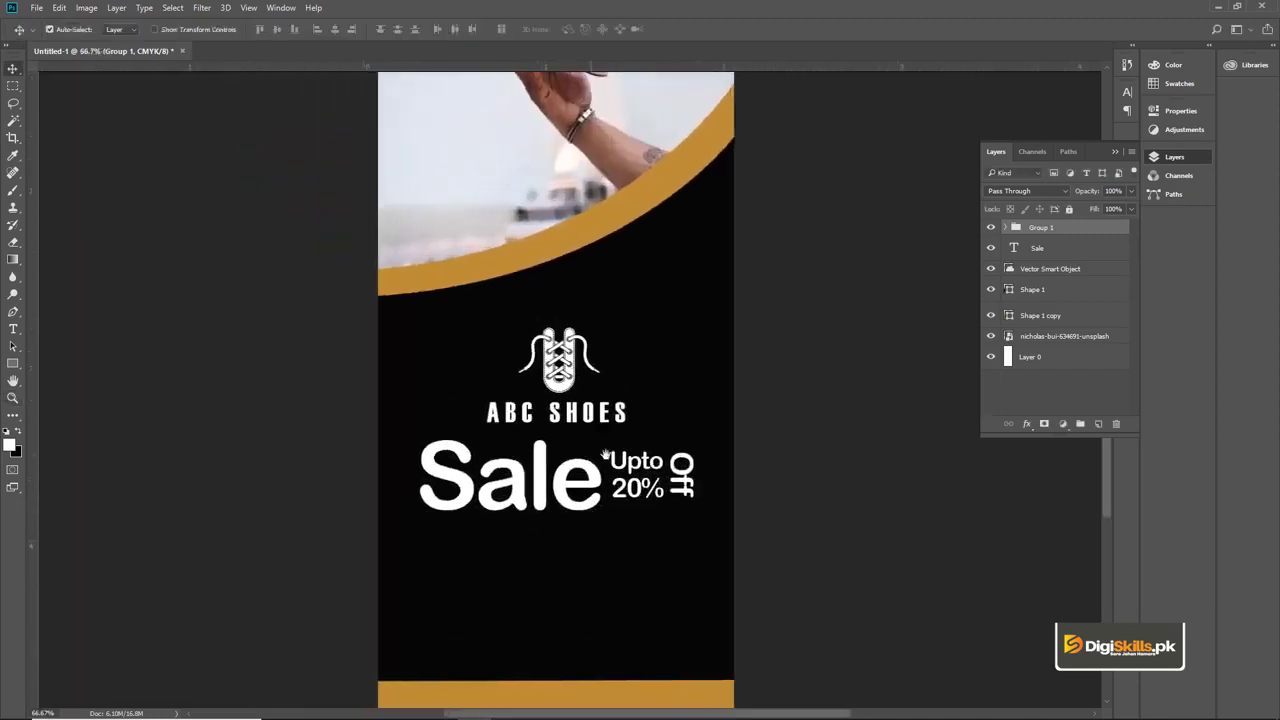
pyautogui.keyDown('ctrl'); pyautogui.click(587, 411); pyautogui.keyUp('ctrl')
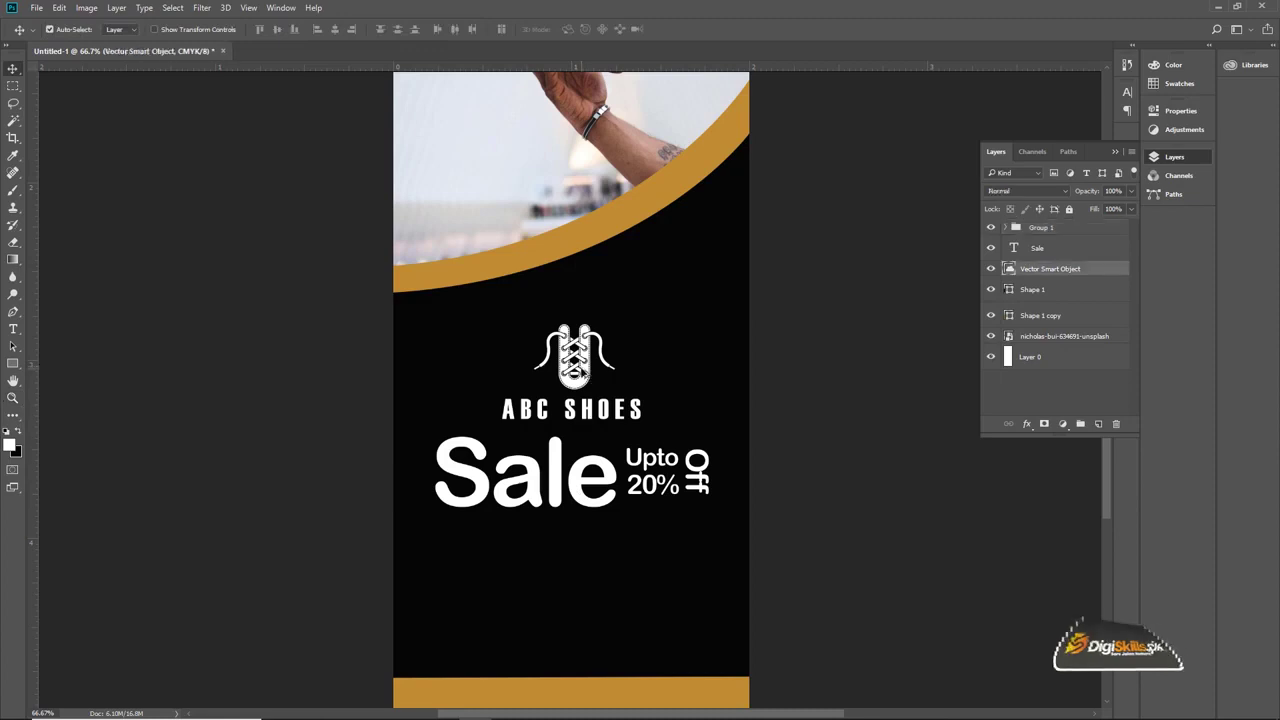
pyautogui.hotkey('ctrl', 't')
pyautogui.hotkey('shift', 'Up')
pyautogui.hotkey('shift', 'Up')
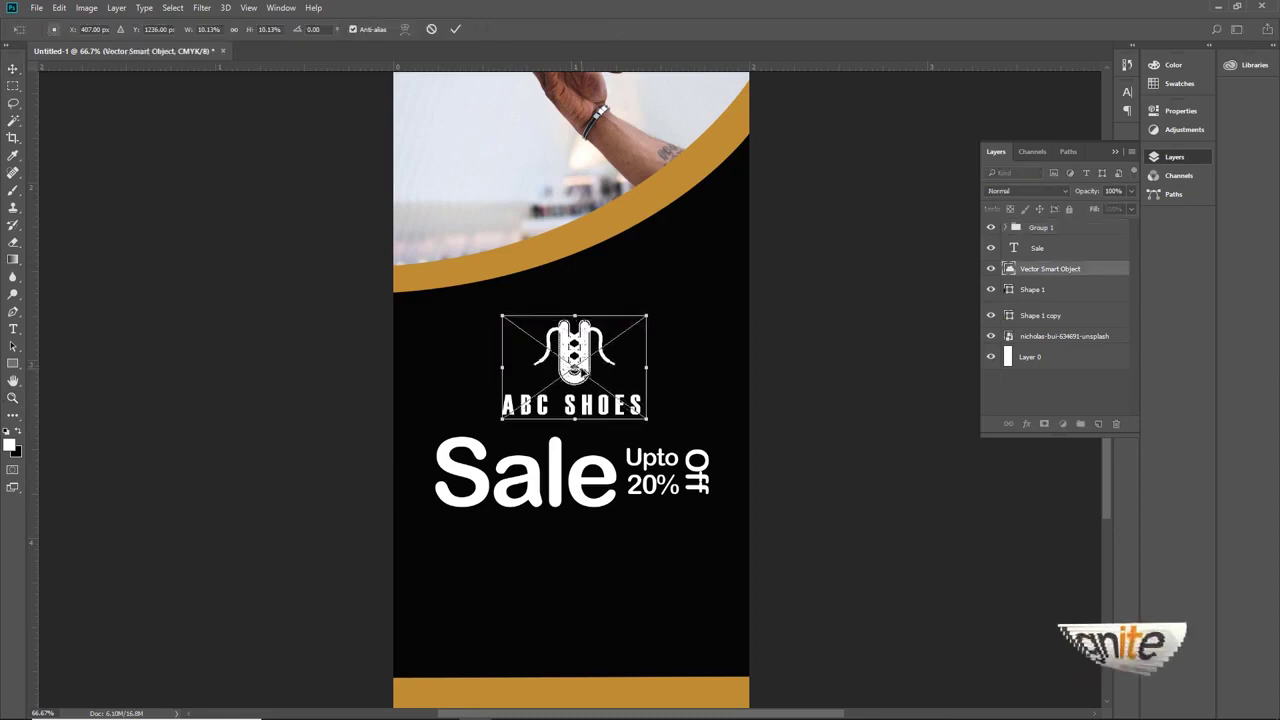
pyautogui.press('Return')
# - Add a new layer above the logo and select a wide rectangular area below the Sale line, matching its width
pyautogui.keyDown('alt'); pyautogui.click(560, 535); pyautogui.keyUp('alt')
pyautogui.click(560, 536)
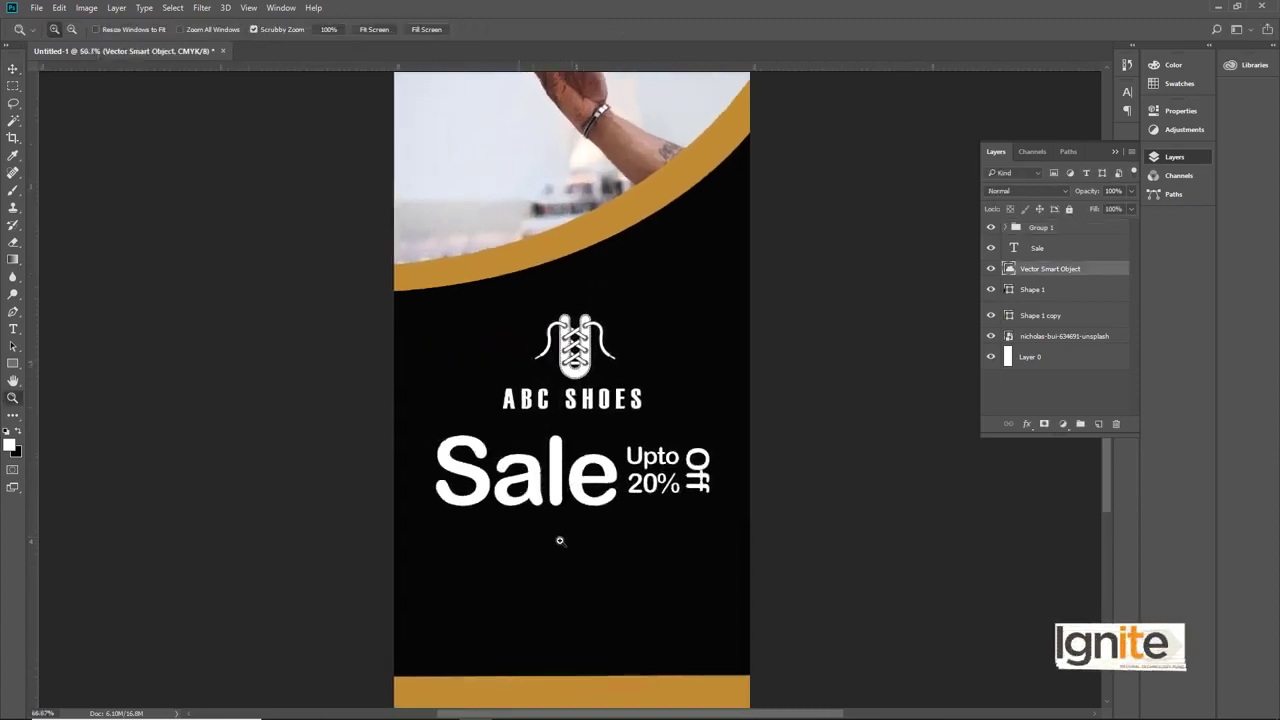
pyautogui.click(559, 538)
pyautogui.press('v')
pyautogui.click(1097, 424)
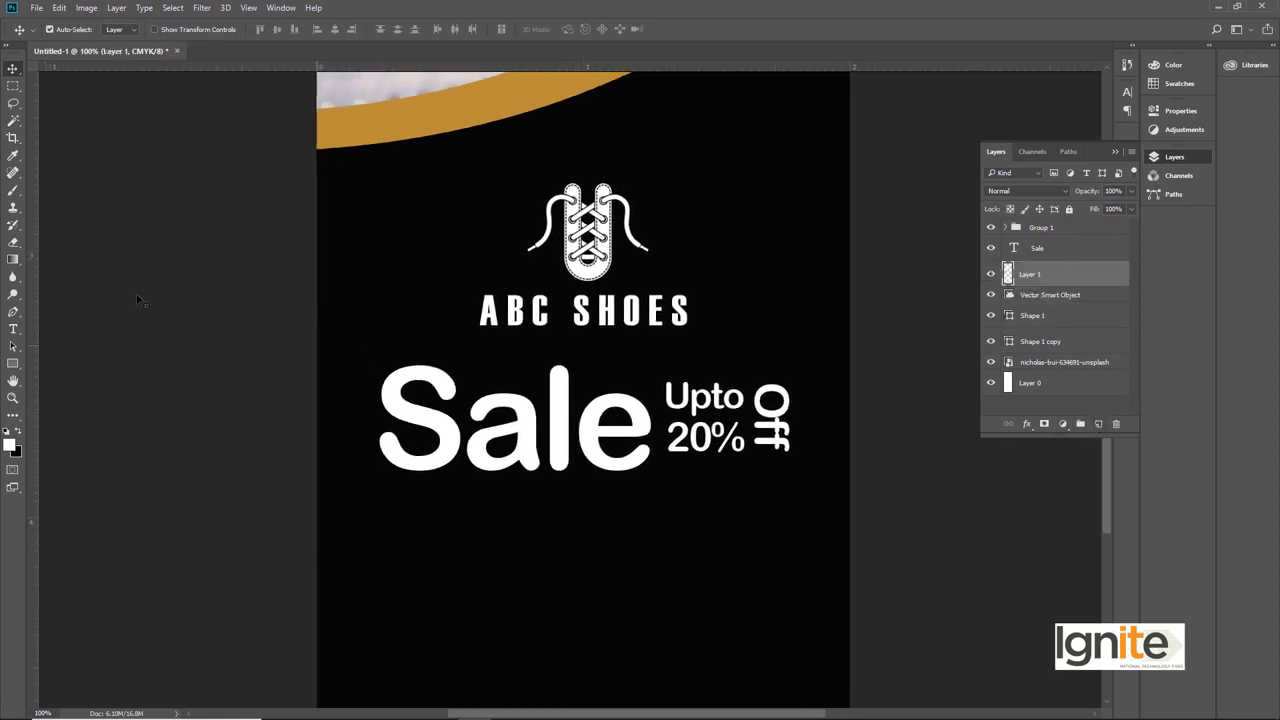
pyautogui.click(13, 86)
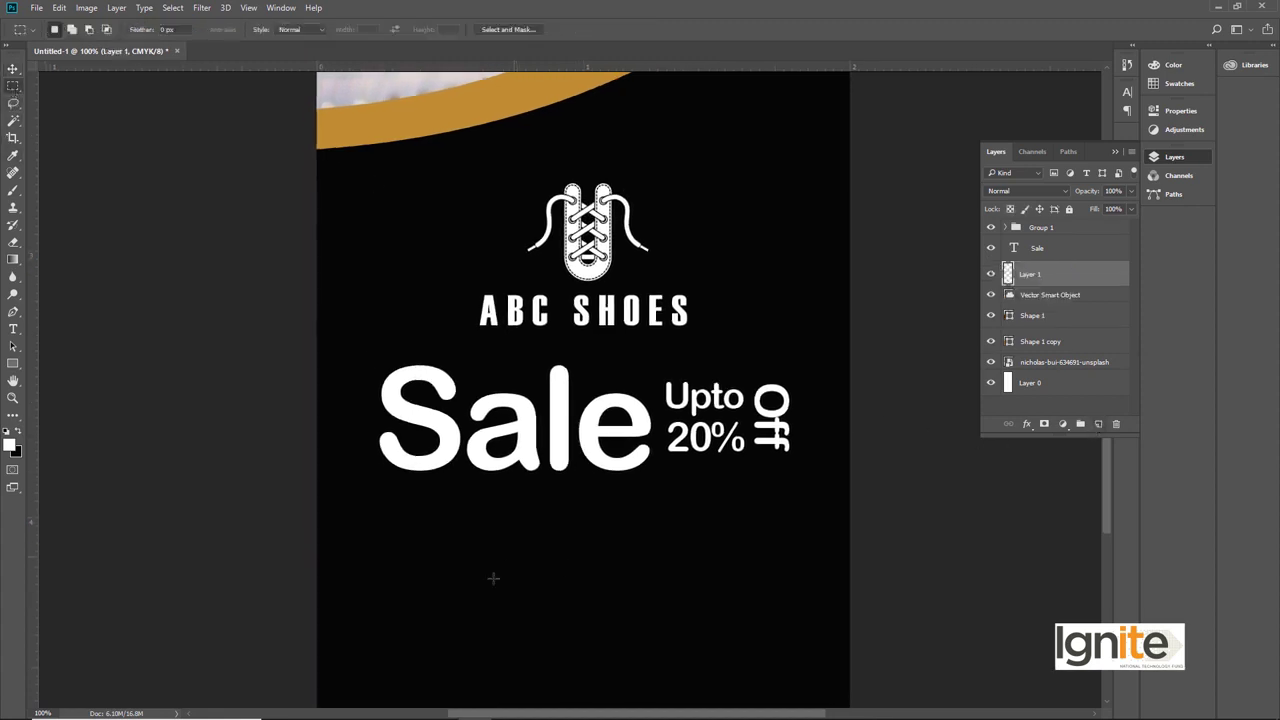
pyautogui.moveTo(379, 525); pyautogui.dragTo(786, 616)
# - Sample the gold of the curved band (#c68c2b), fill the rectangular selection with it and deselect
pyautogui.press('v')
pyautogui.click(9, 445)
pyautogui.click(363, 131)
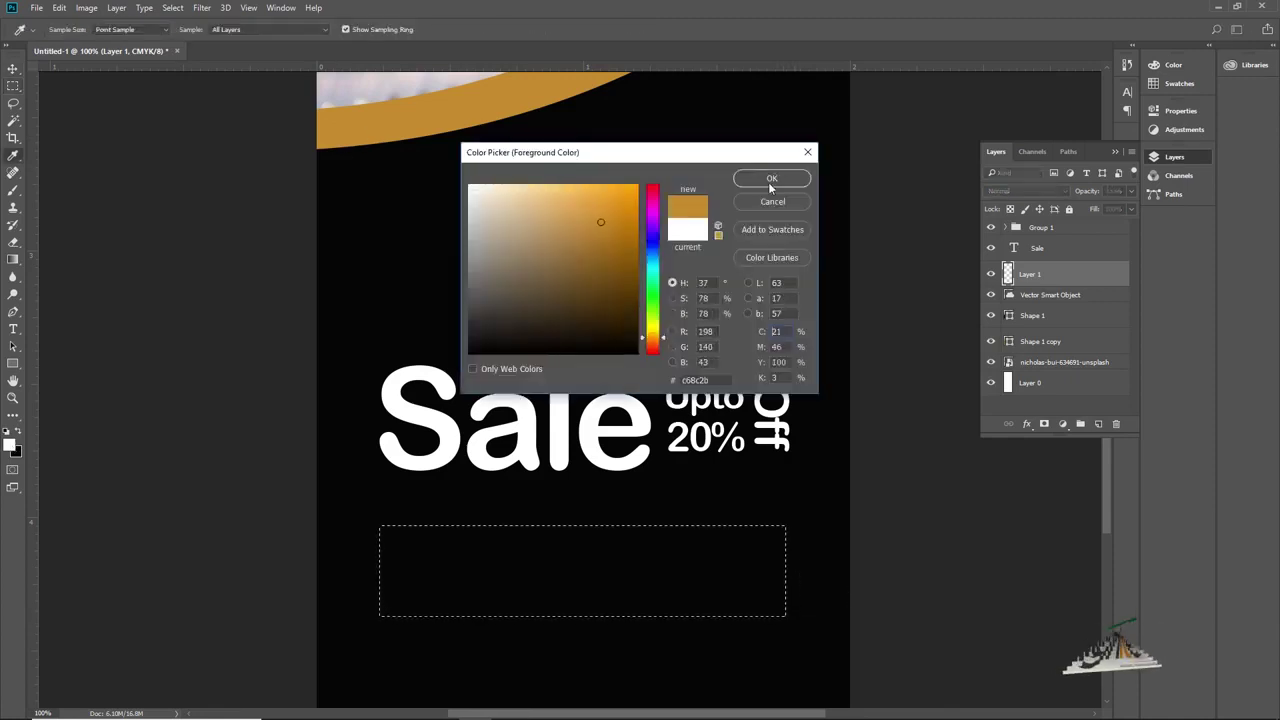
pyautogui.click(771, 179)
pyautogui.hotkey('alt', 'BackSpace')
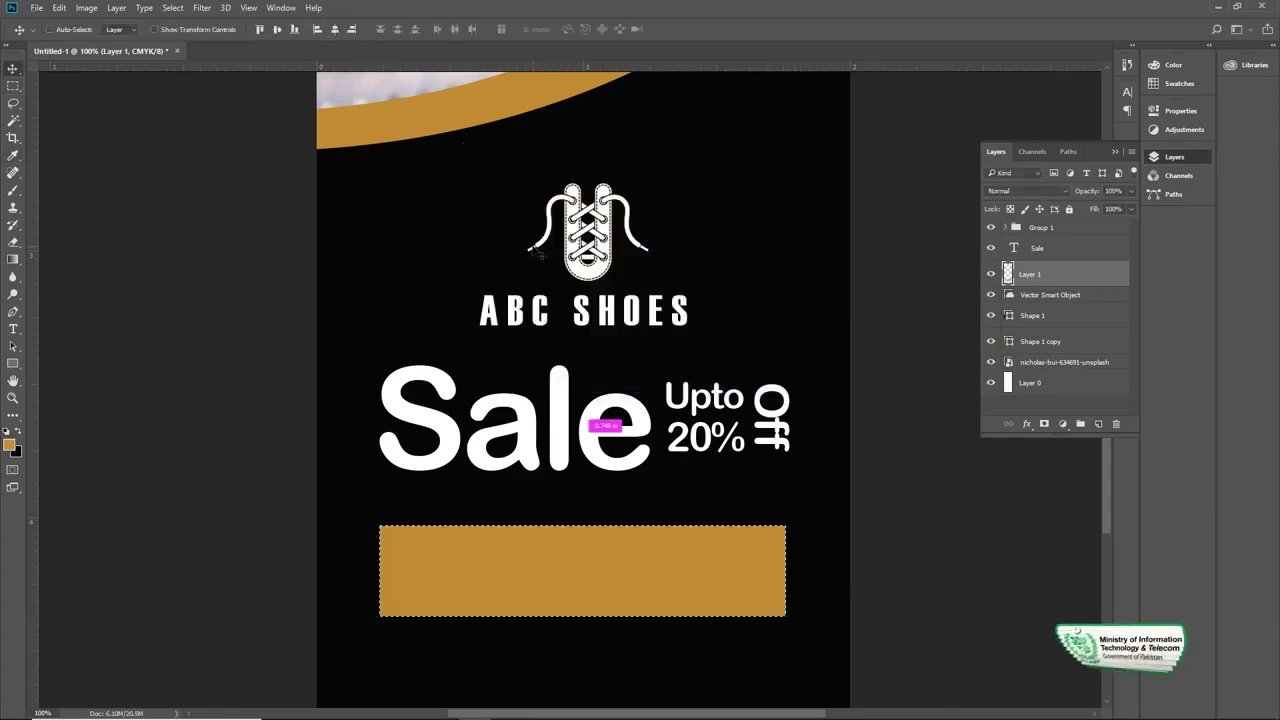
pyautogui.hotkey('ctrl', 'd')
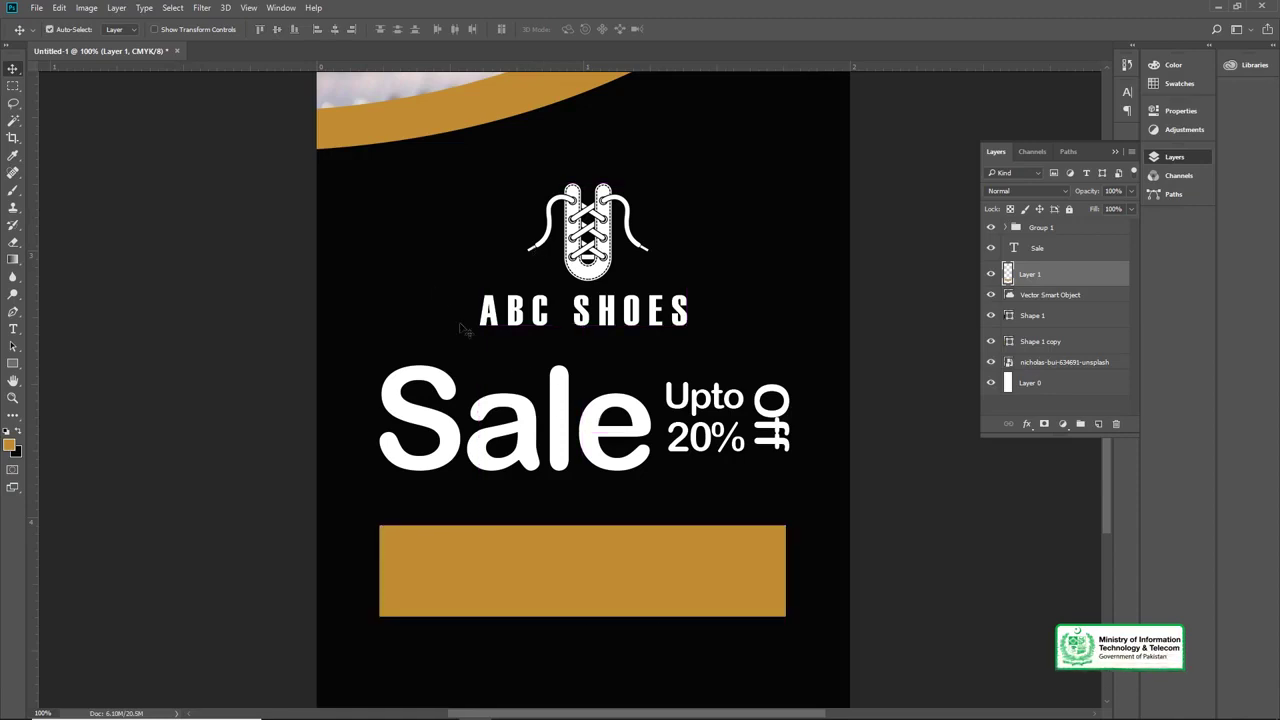
# - Centre the gold rectangle horizontally on the canvas and widen it by about 1% to match the Sale line
pyautogui.hotkey('ctrl', 'a')
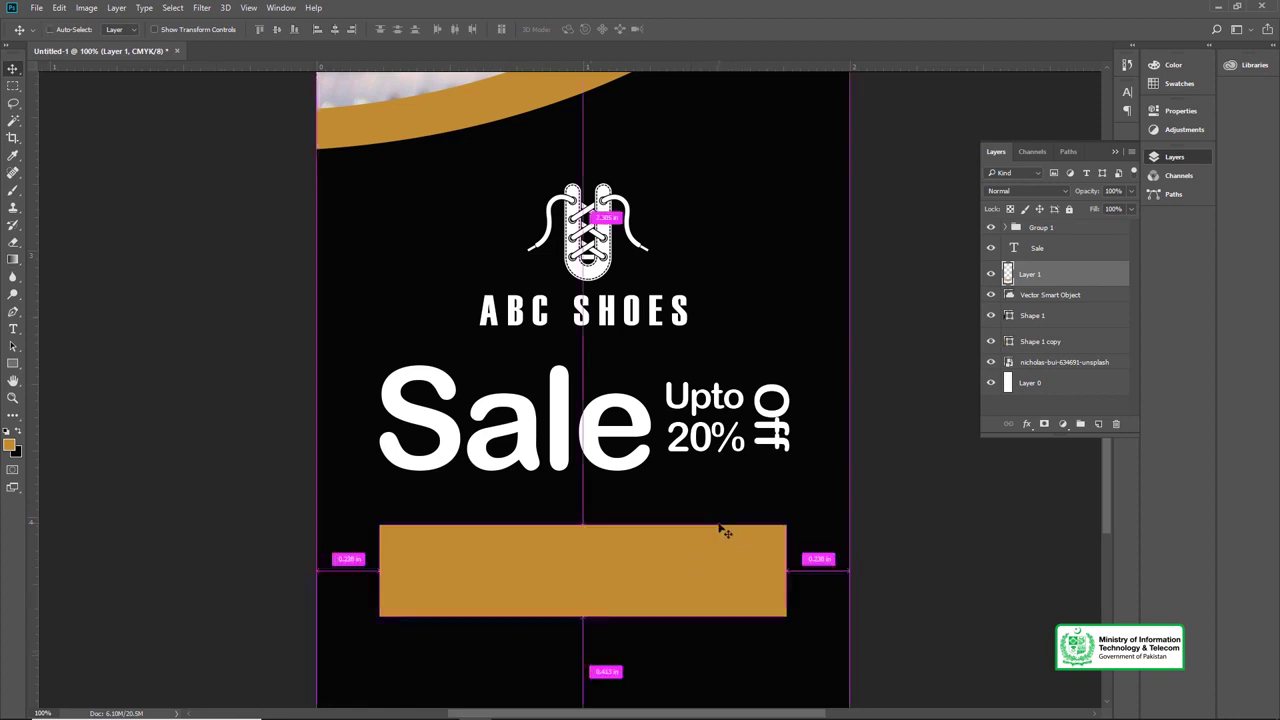
pyautogui.hotkey('ctrl', 't')
pyautogui.moveTo(788, 524); pyautogui.dragTo(793, 522)
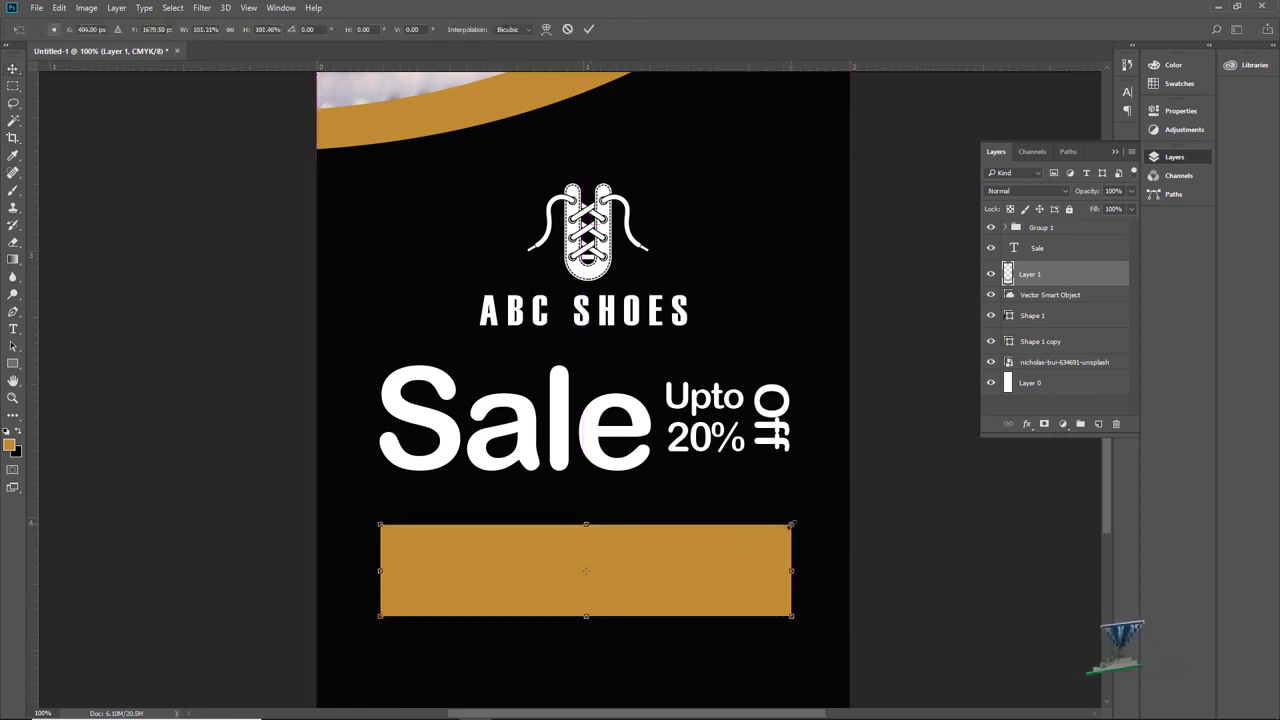
pyautogui.press('Return')
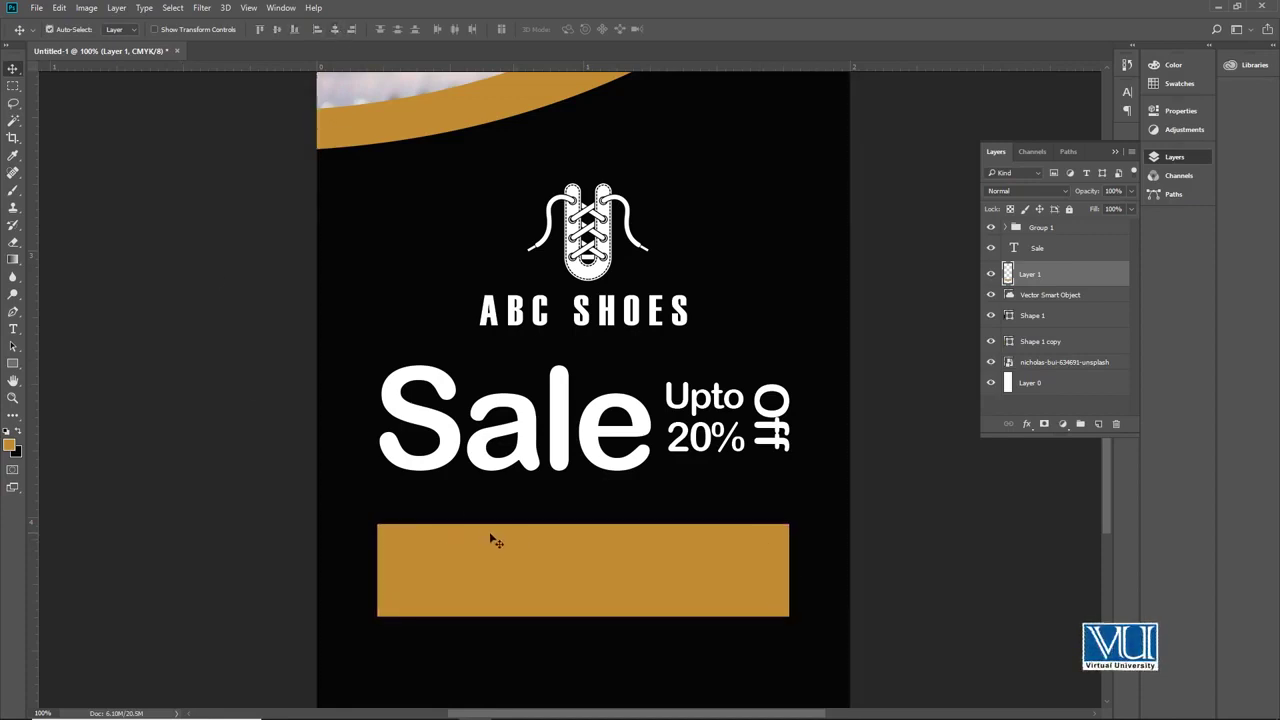
# - Add the text "Shop Now" over the gold rectangle
pyautogui.keyDown('alt'); pyautogui.click(555, 537); pyautogui.keyUp('alt')
pyautogui.keyDown('ctrl'); pyautogui.click(556, 541); pyautogui.keyUp('ctrl')
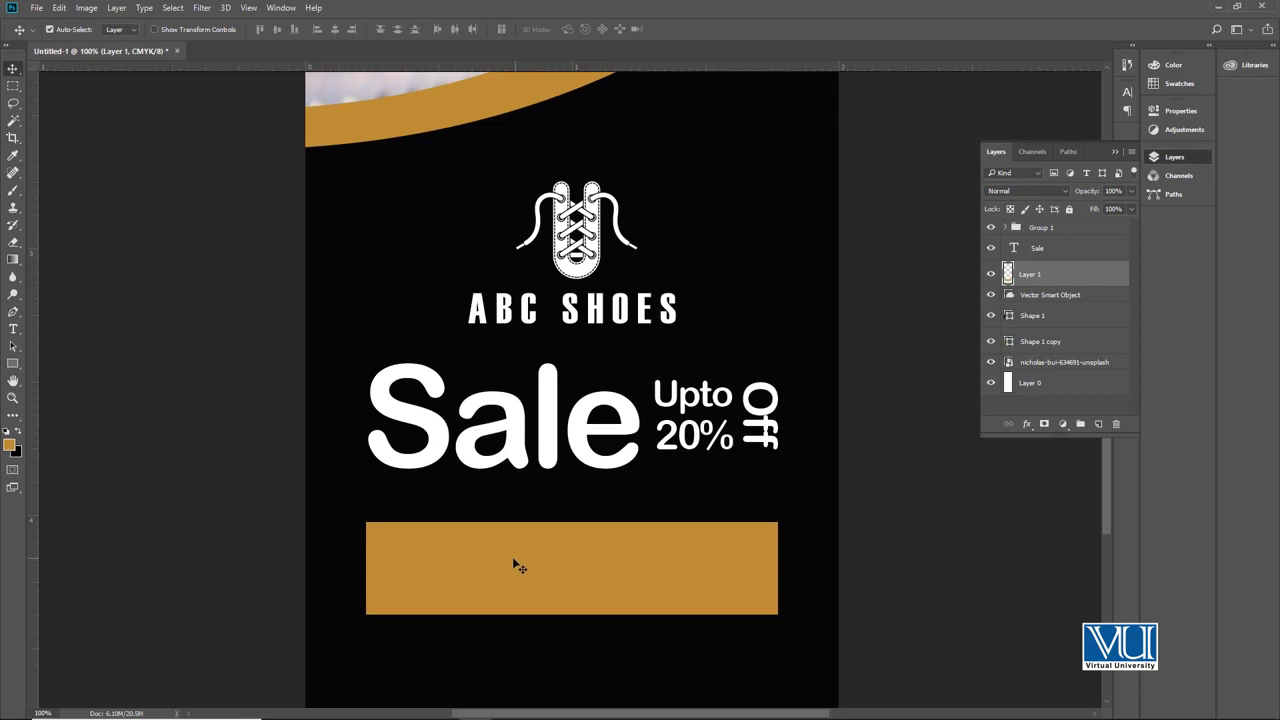
pyautogui.press('t')
pyautogui.click(451, 571)
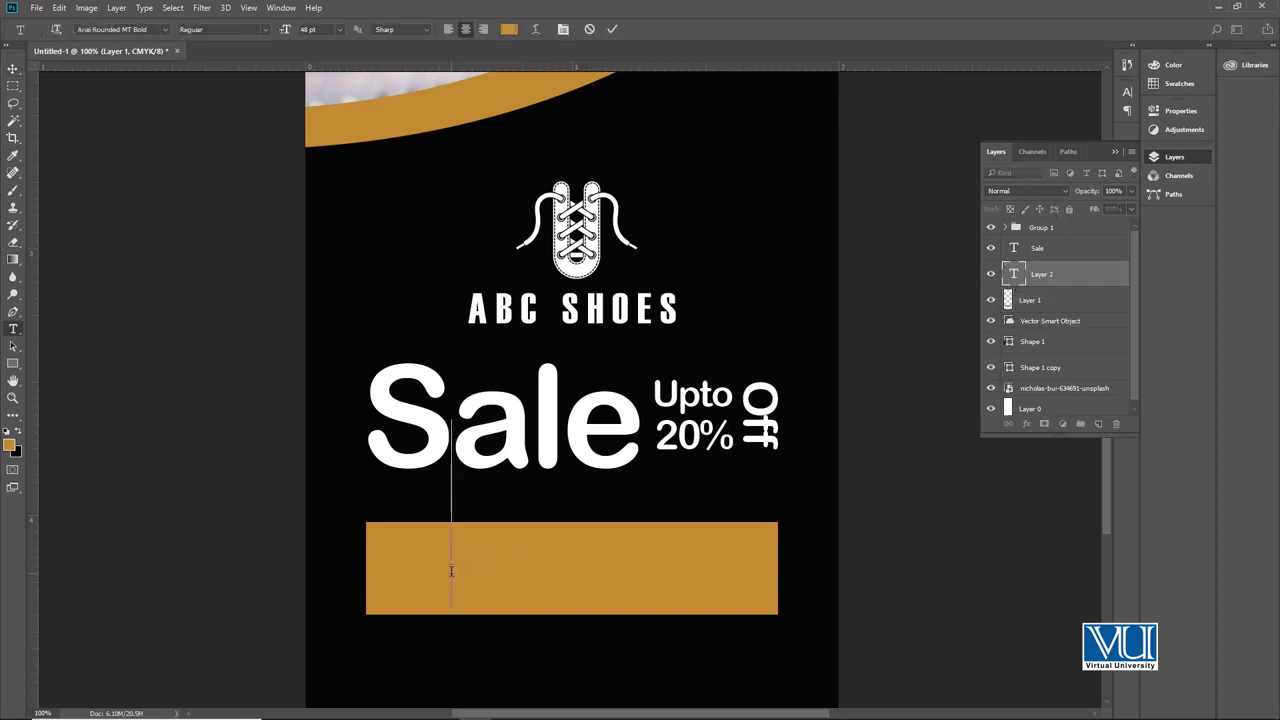
pyautogui.write('Shop')
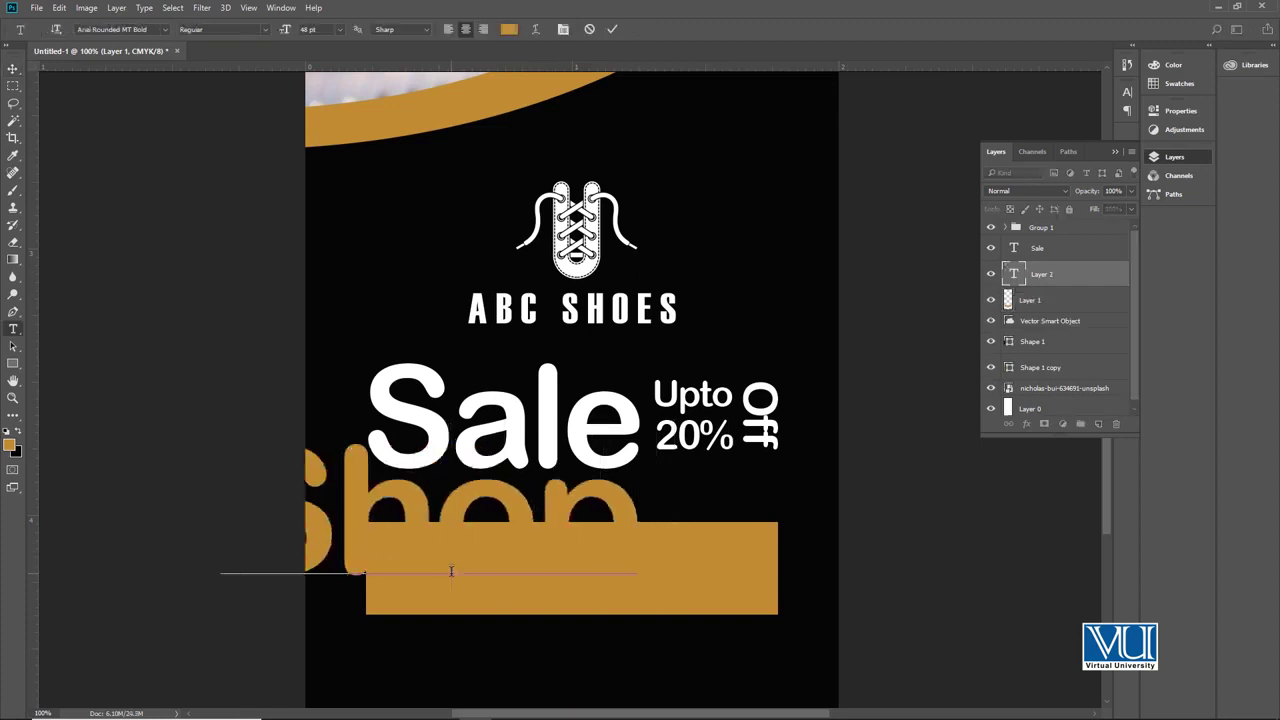
pyautogui.write(' Now')
pyautogui.hotkey('ctrl', 'Return')
# - Scale the Shop Now text down to about 20.65 pt and fit it inside the gold rectangle
pyautogui.hotkey('ctrl', 't')
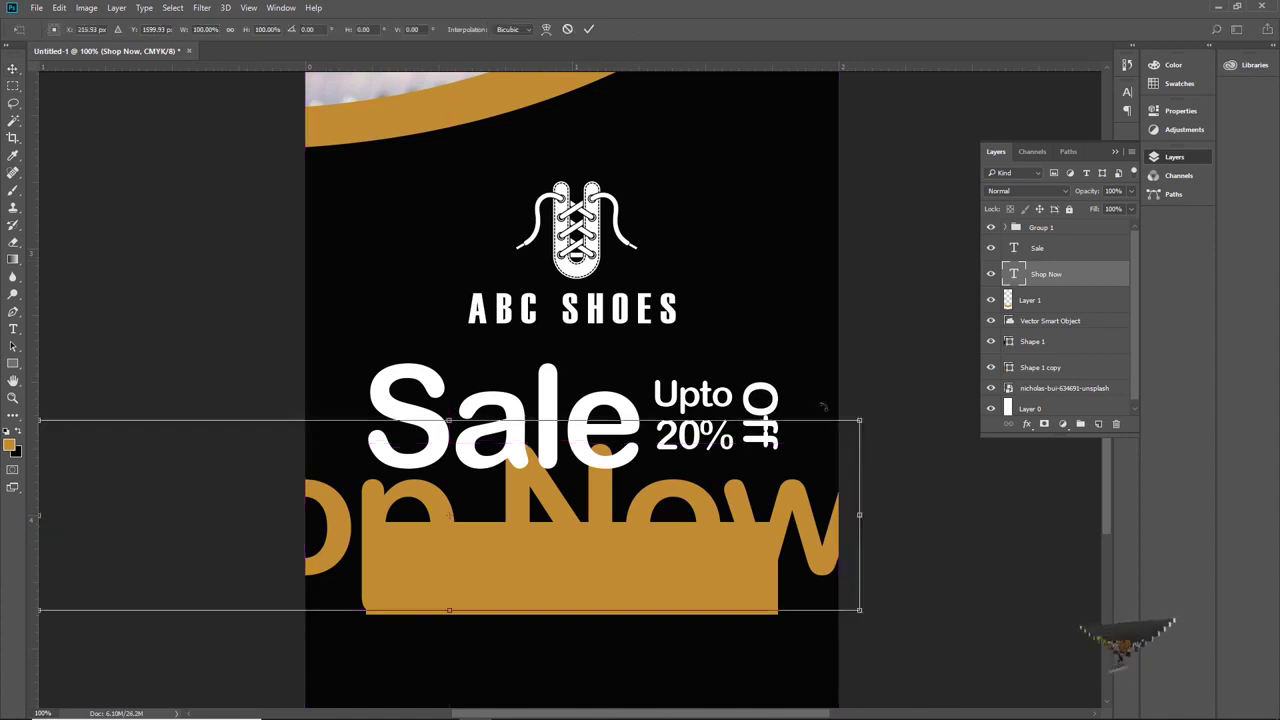
pyautogui.moveTo(859, 420); pyautogui.dragTo(700, 553)
pyautogui.press('Return')
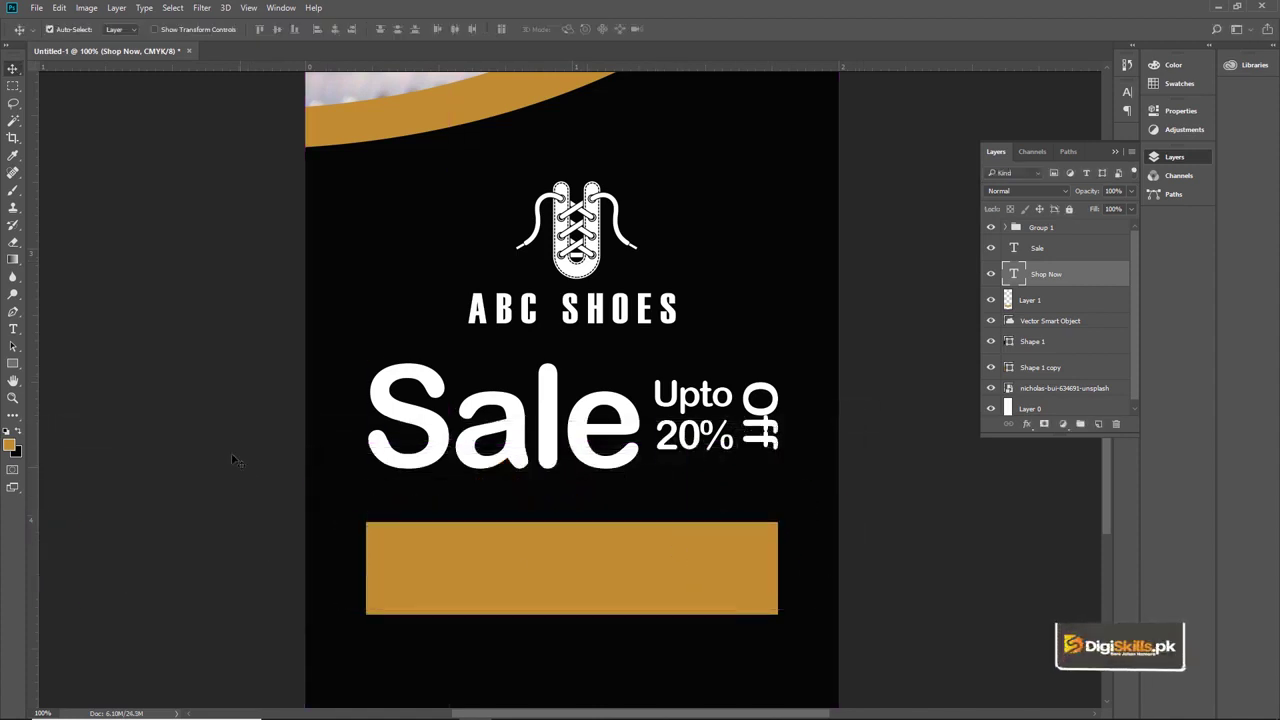
# - Set the foreground colour to white and apply it to the Shop Now text
pyautogui.click(12, 447)
pyautogui.click(757, 181)
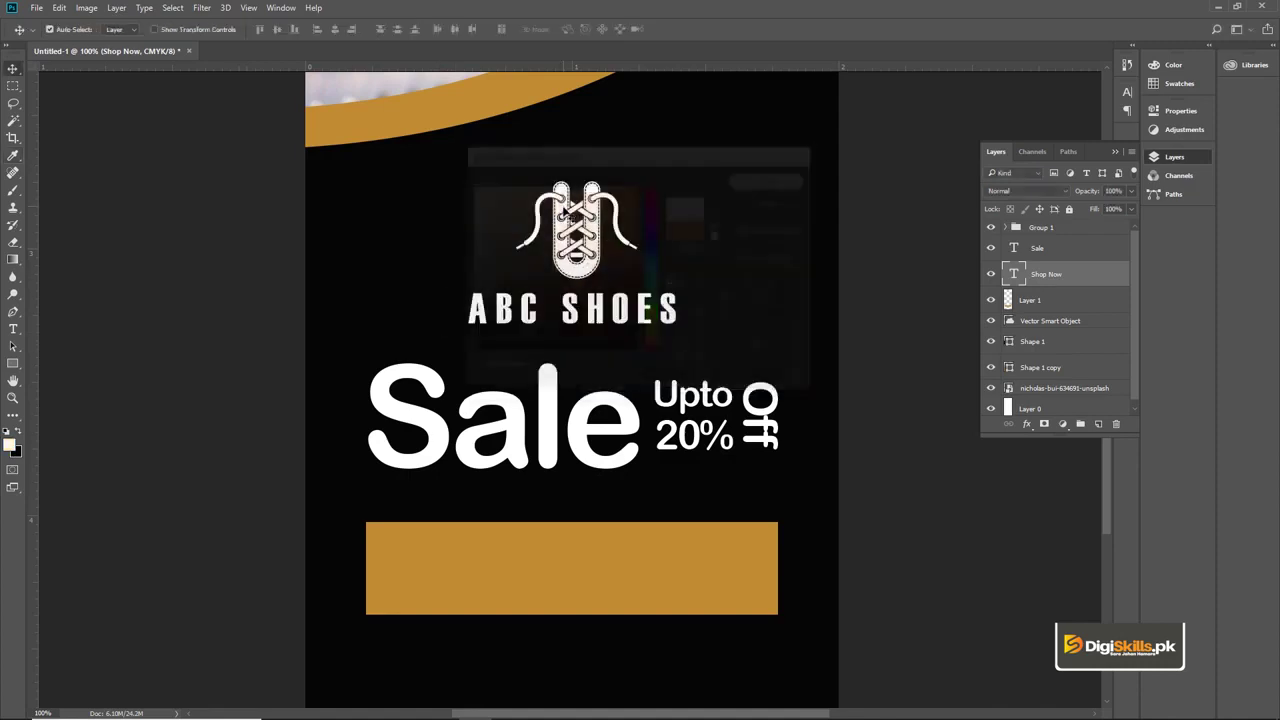
pyautogui.hotkey('alt', 'BackSpace')
# - Change the font of the whole Shop Now text to Impact
pyautogui.press('t')
pyautogui.click(592, 562)
pyautogui.hotkey('ctrl', 'a')
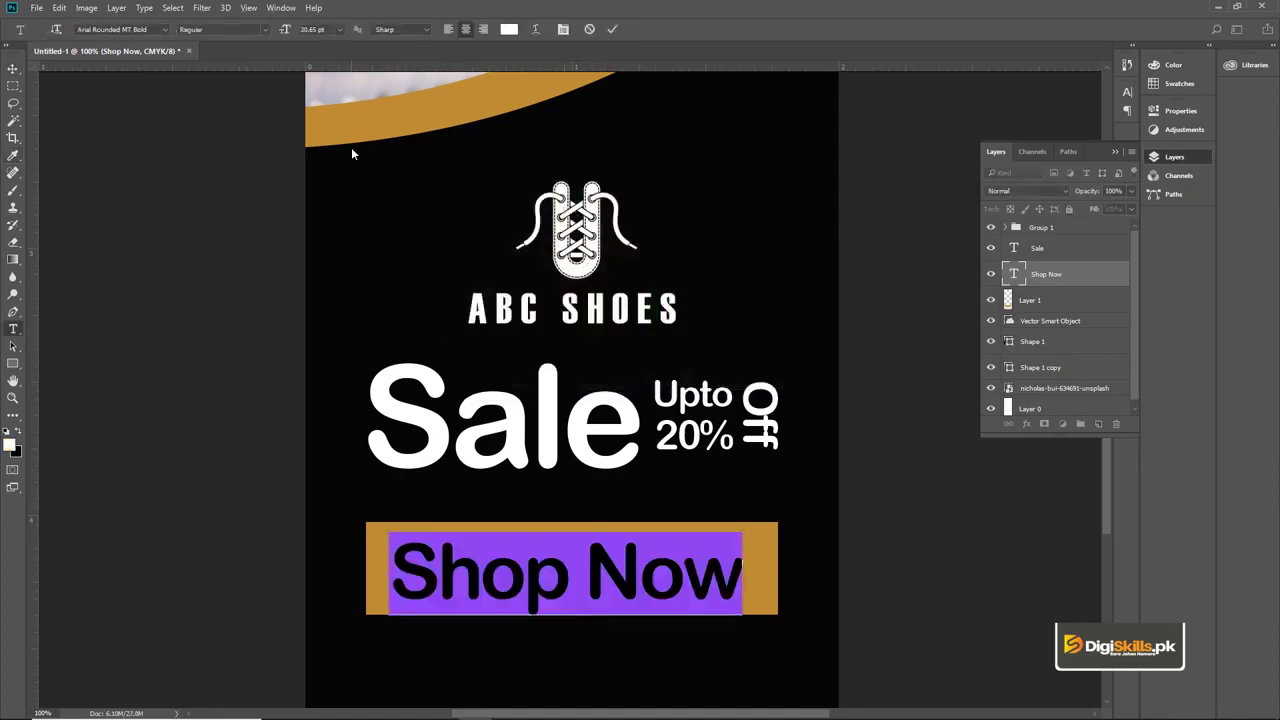
pyautogui.write('Impact')
pyautogui.press('Return')
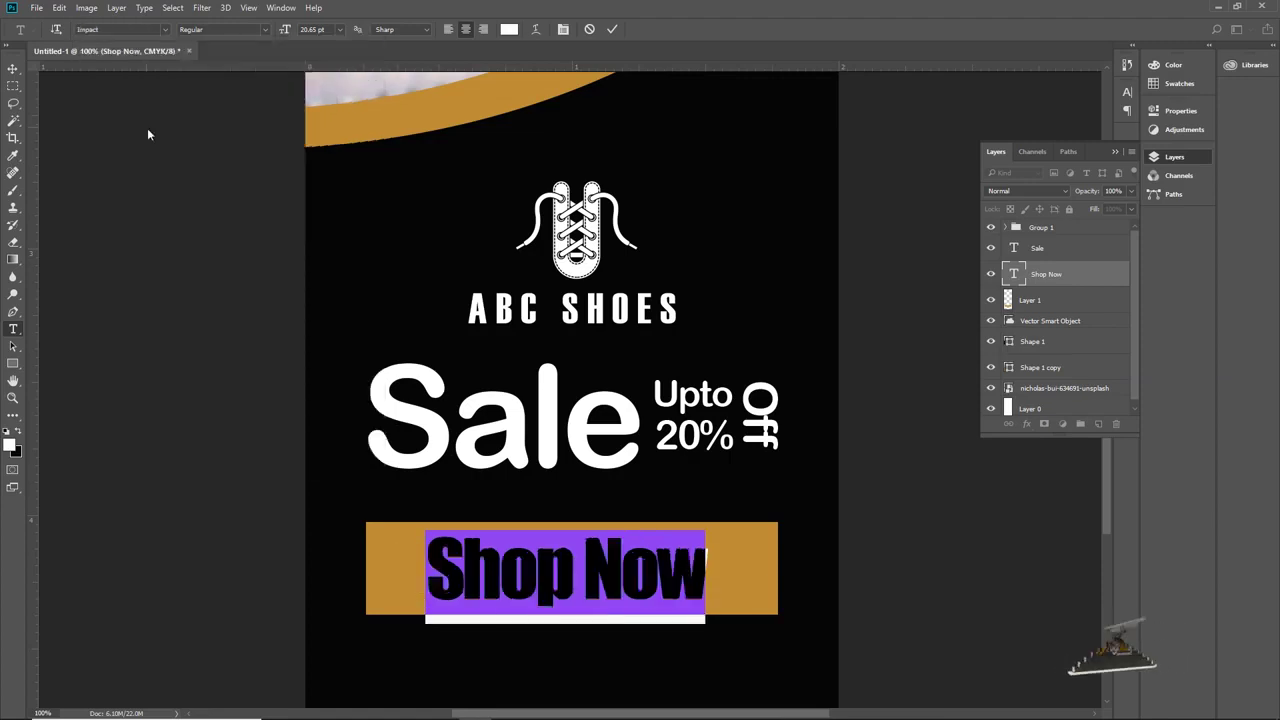
# - Align the Shop Now text with the gold rectangle's layer so it is centred vertically and horizontally on it
pyautogui.click(13, 69)
pyautogui.press('z')
pyautogui.click(578, 571)
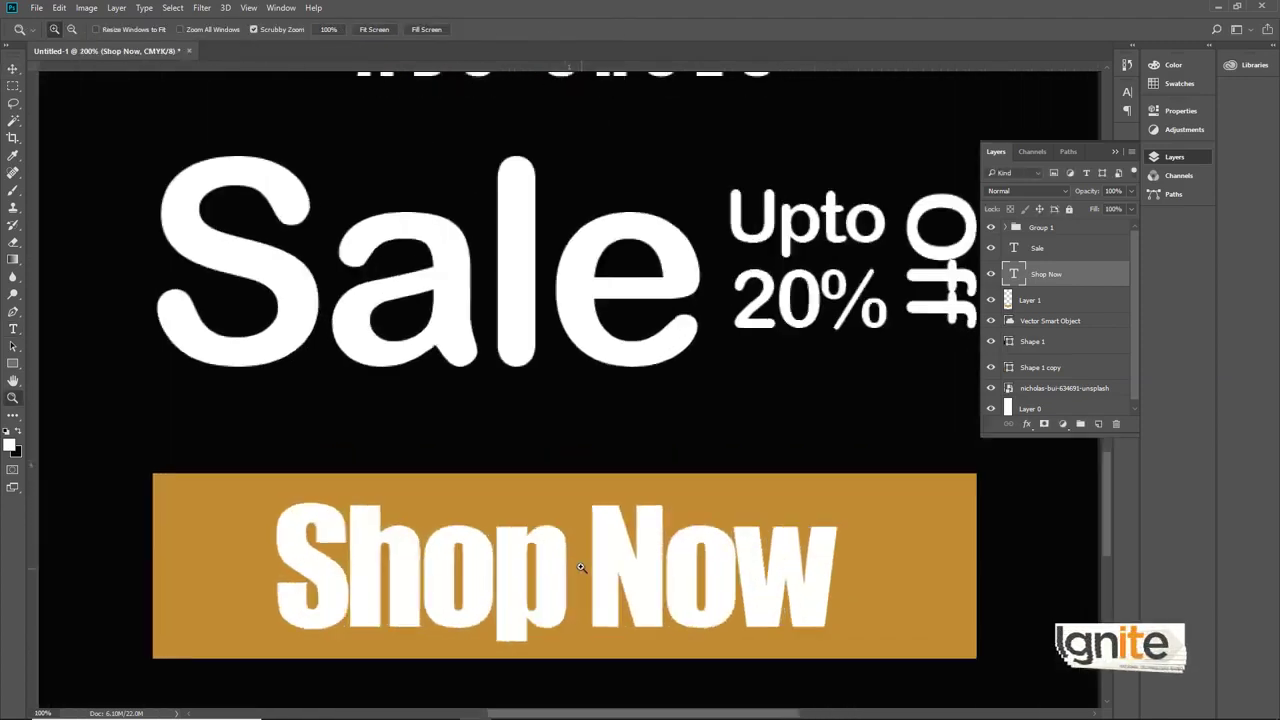
pyautogui.press('v')
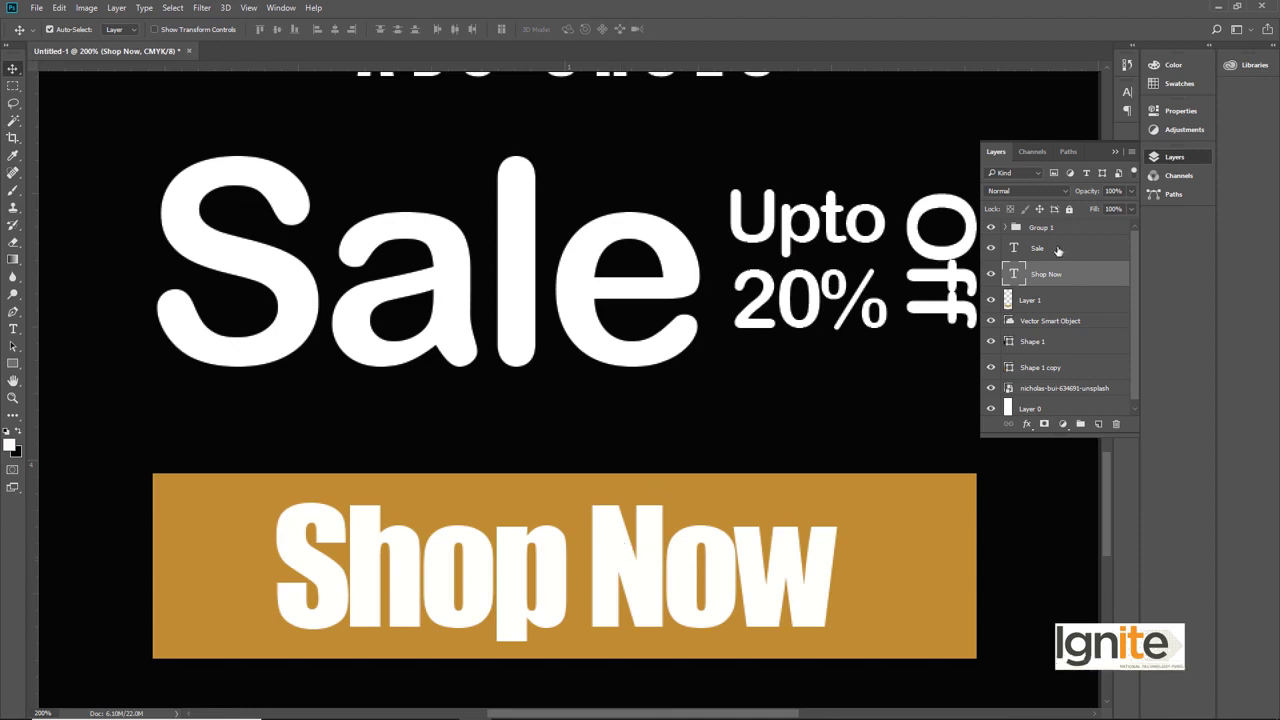
pyautogui.keyDown('shift'); pyautogui.click(1058, 250); pyautogui.keyUp('shift')
pyautogui.click(1053, 277)
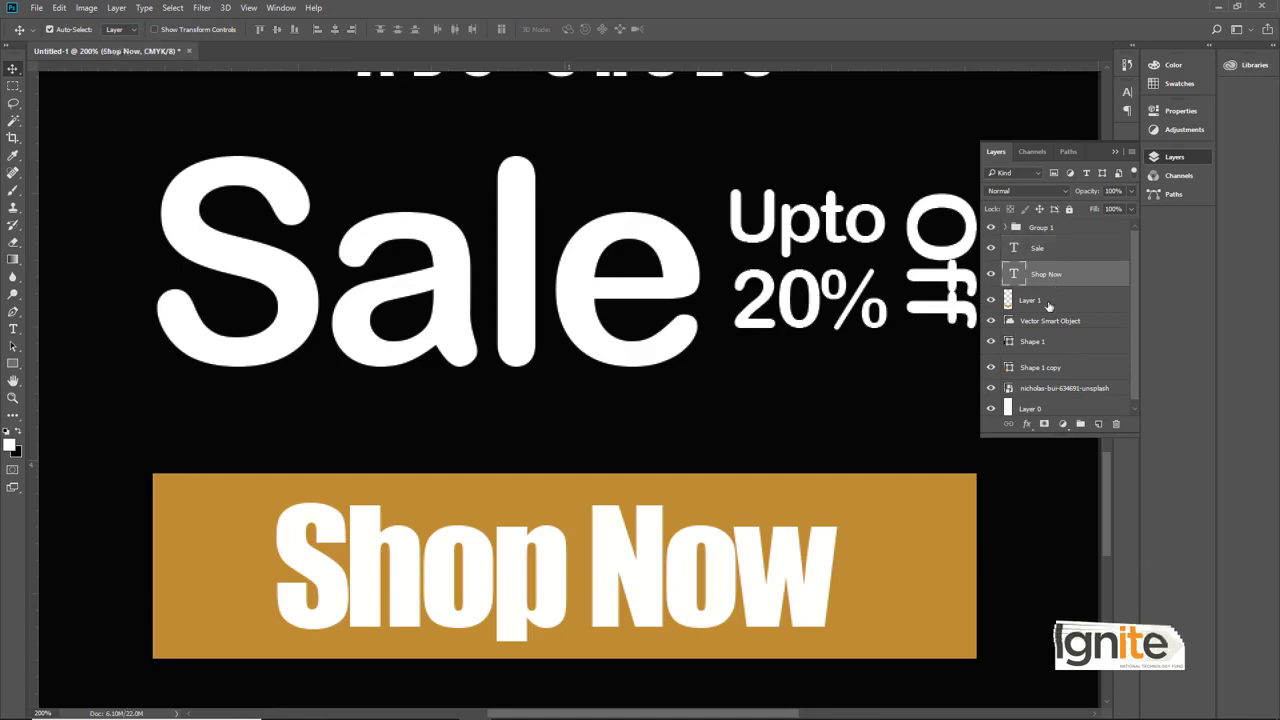
pyautogui.click(1045, 303)
pyautogui.click(990, 303)
pyautogui.click(990, 302)
pyautogui.keyDown('ctrl'); pyautogui.click(1031, 280); pyautogui.keyUp('ctrl')
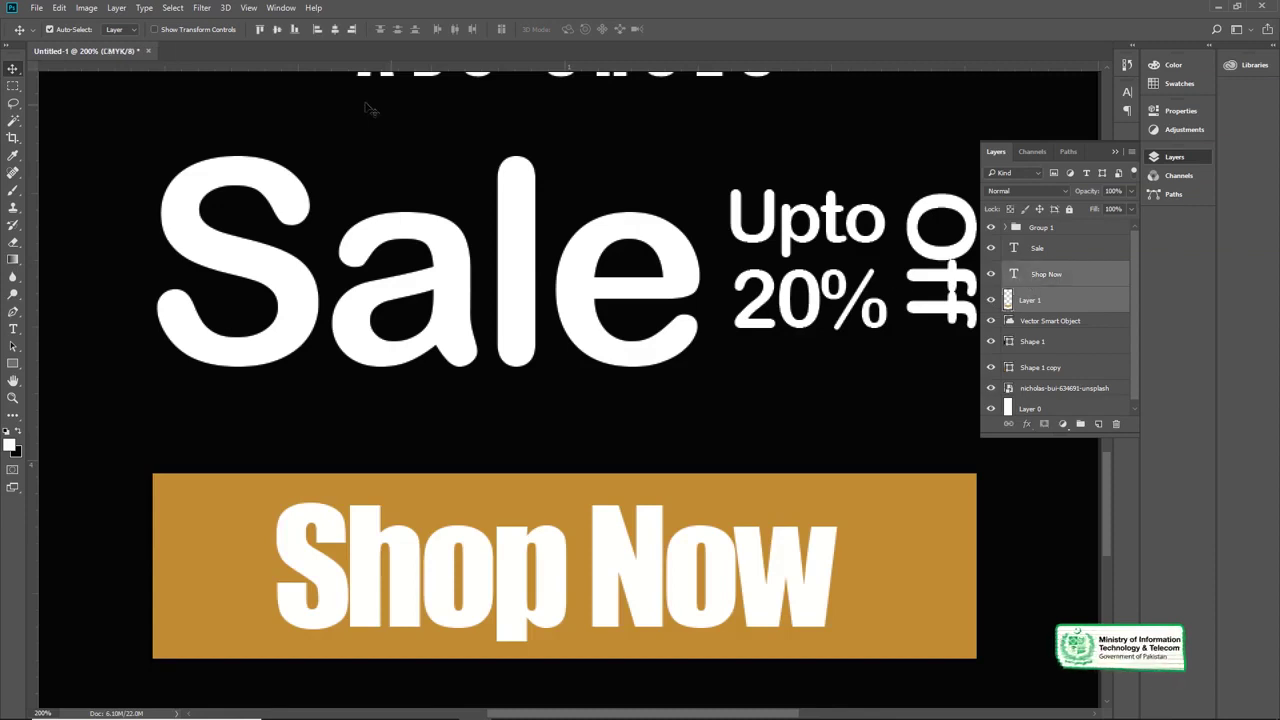
pyautogui.click(279, 30)
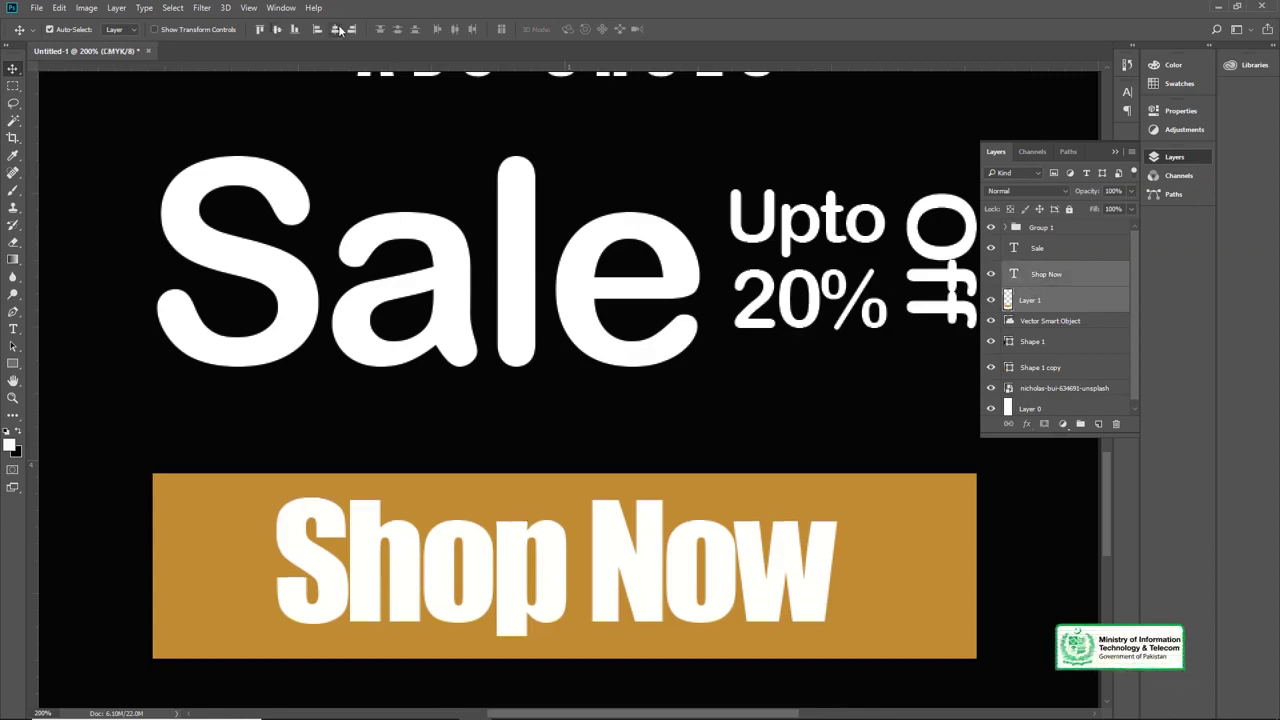
pyautogui.click(338, 29)
pyautogui.hotkey('ctrl', '-')
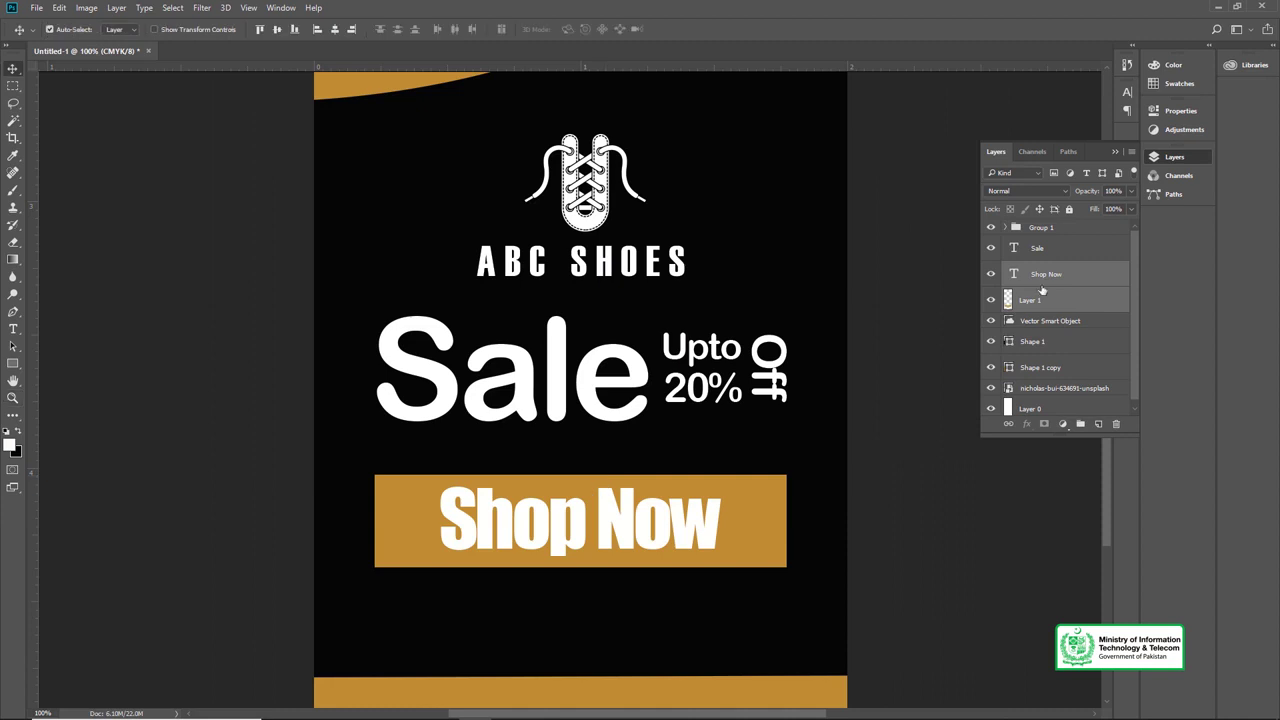
pyautogui.click(1047, 275)
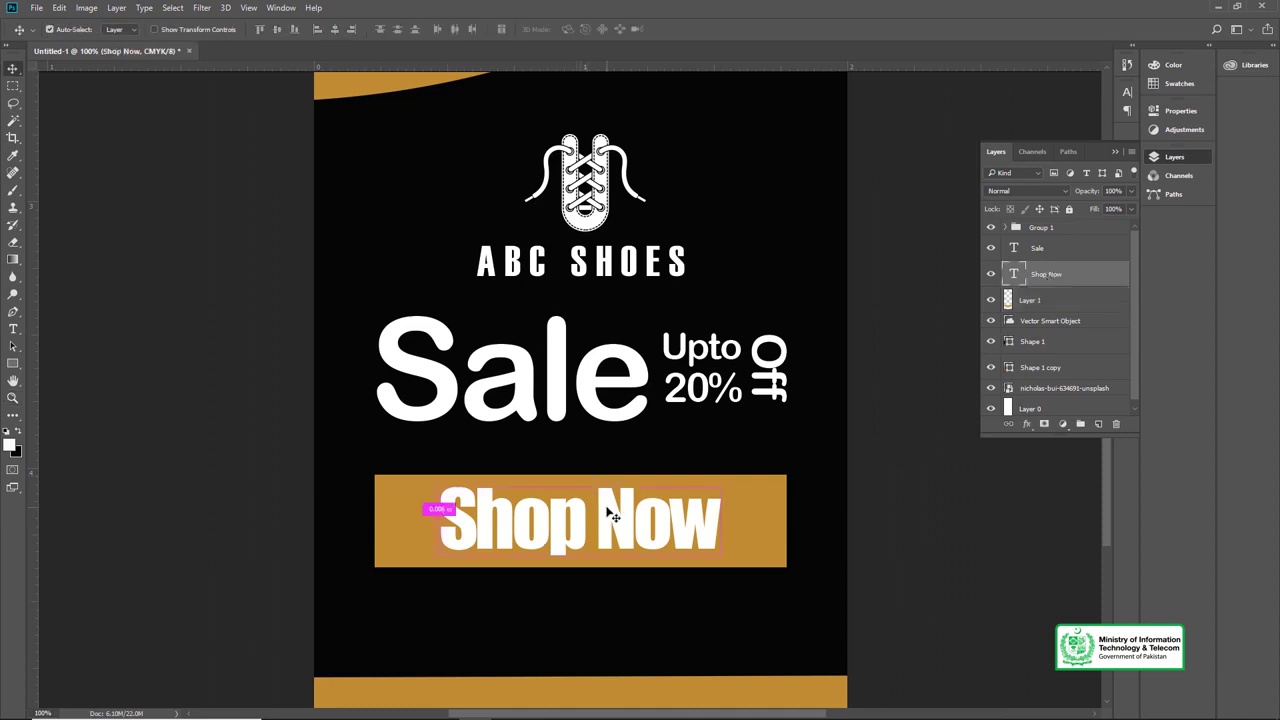
pyautogui.press('z')
pyautogui.keyDown('alt'); pyautogui.click(563, 449); pyautogui.keyUp('alt')
pyautogui.click(575, 476)
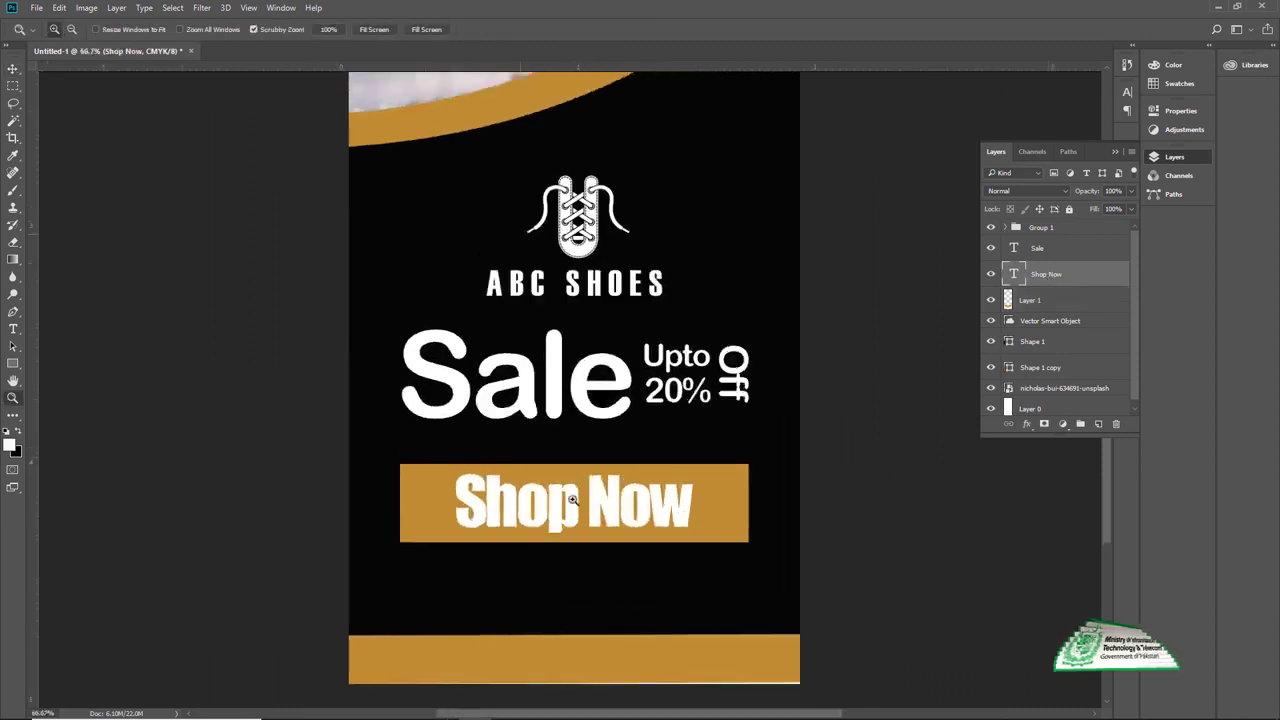
pyautogui.hotkey('ctrl', '+')
pyautogui.press('v')
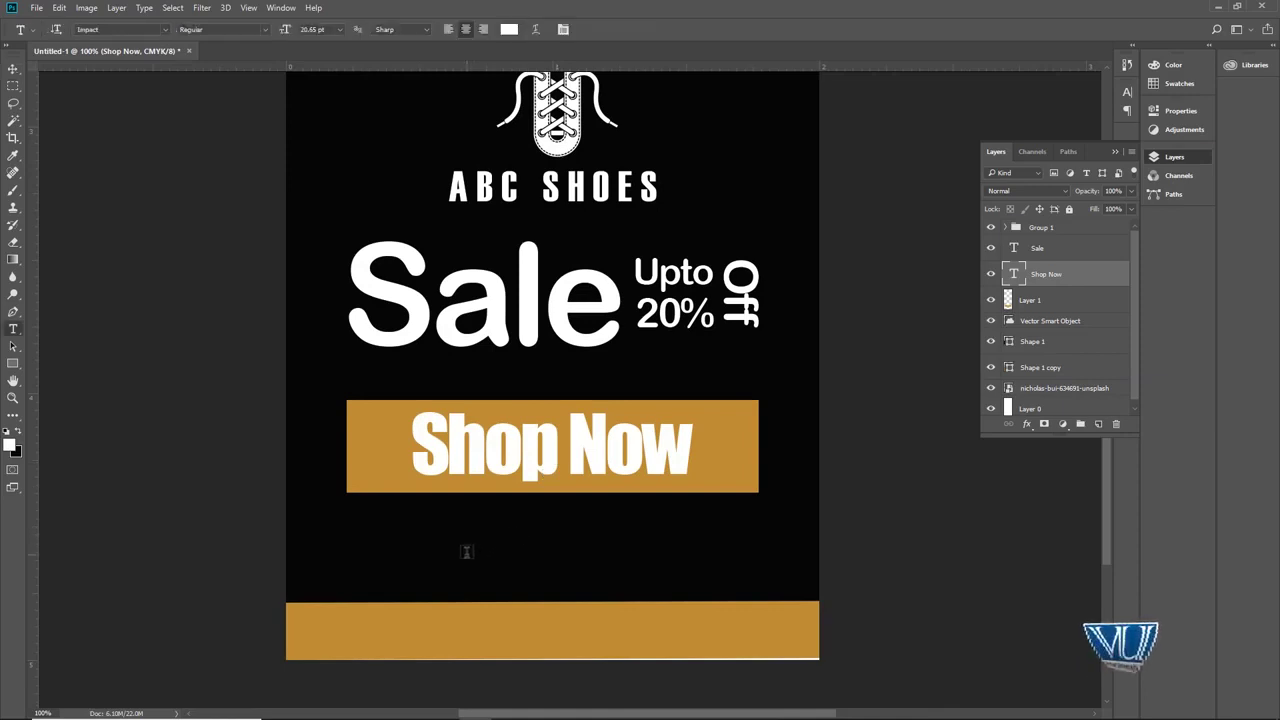
pyautogui.click(466, 551)
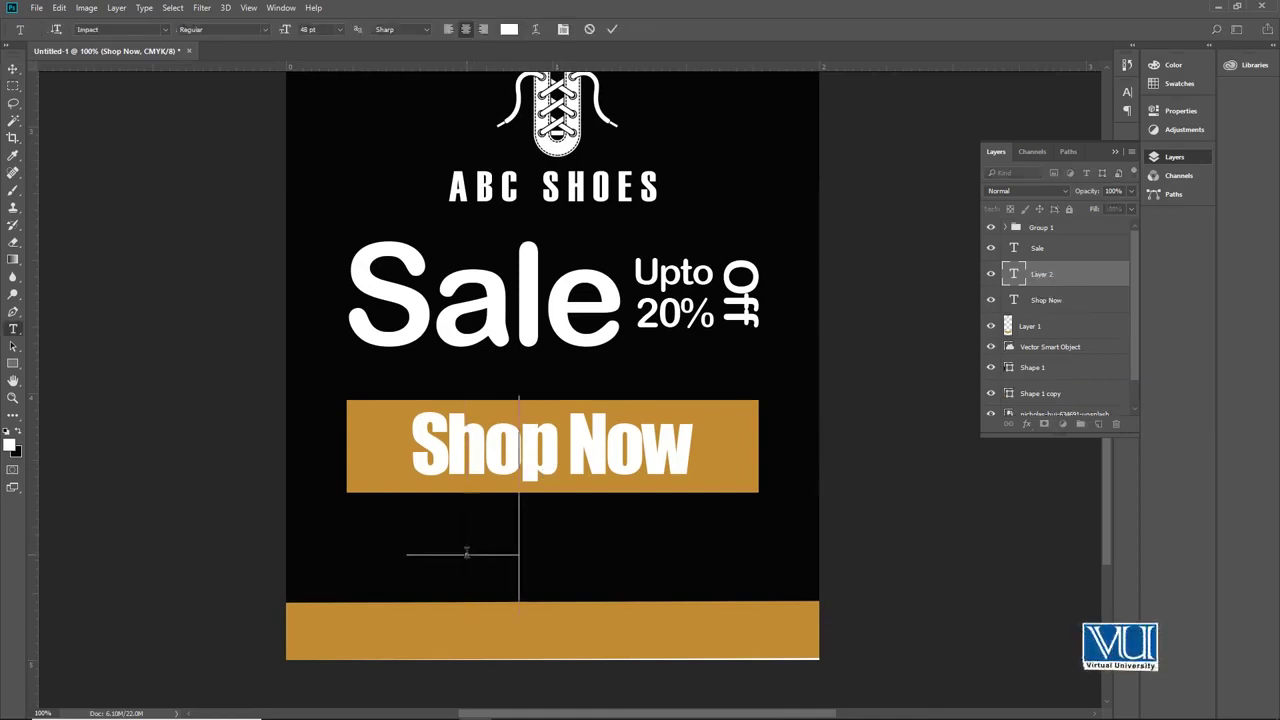
pyautogui.write('www.ab')
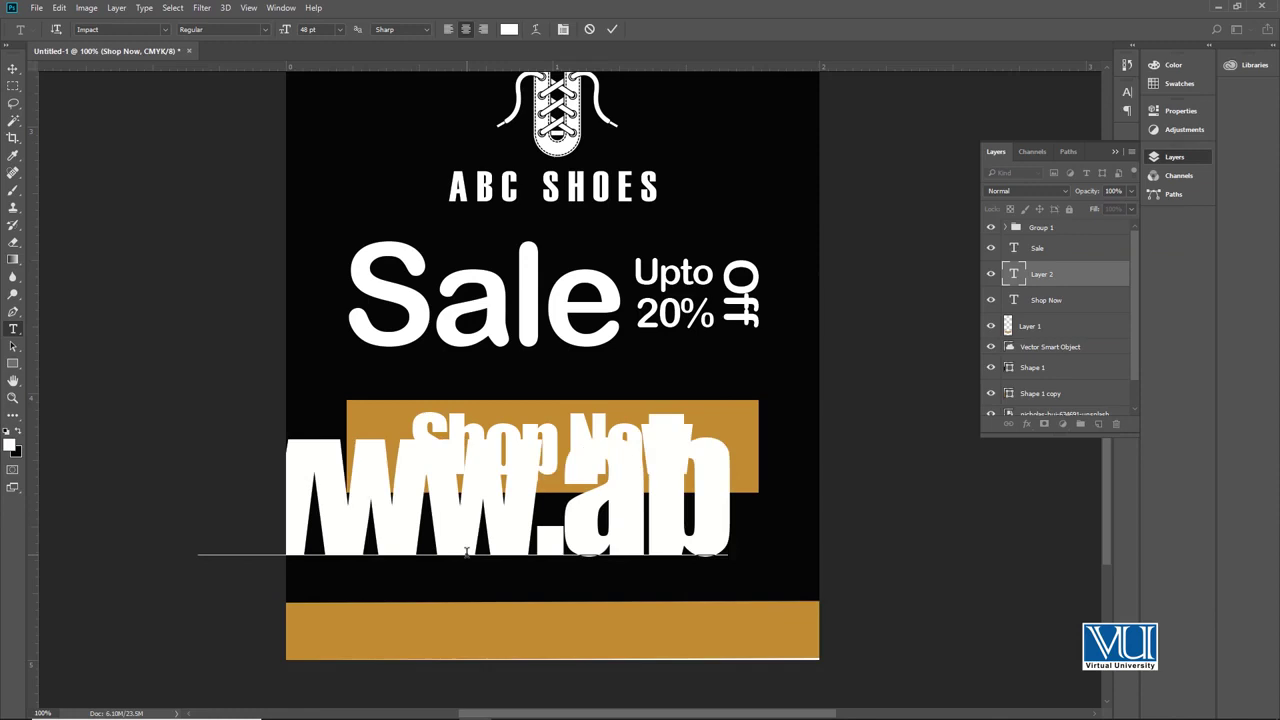
pyautogui.write('csho')
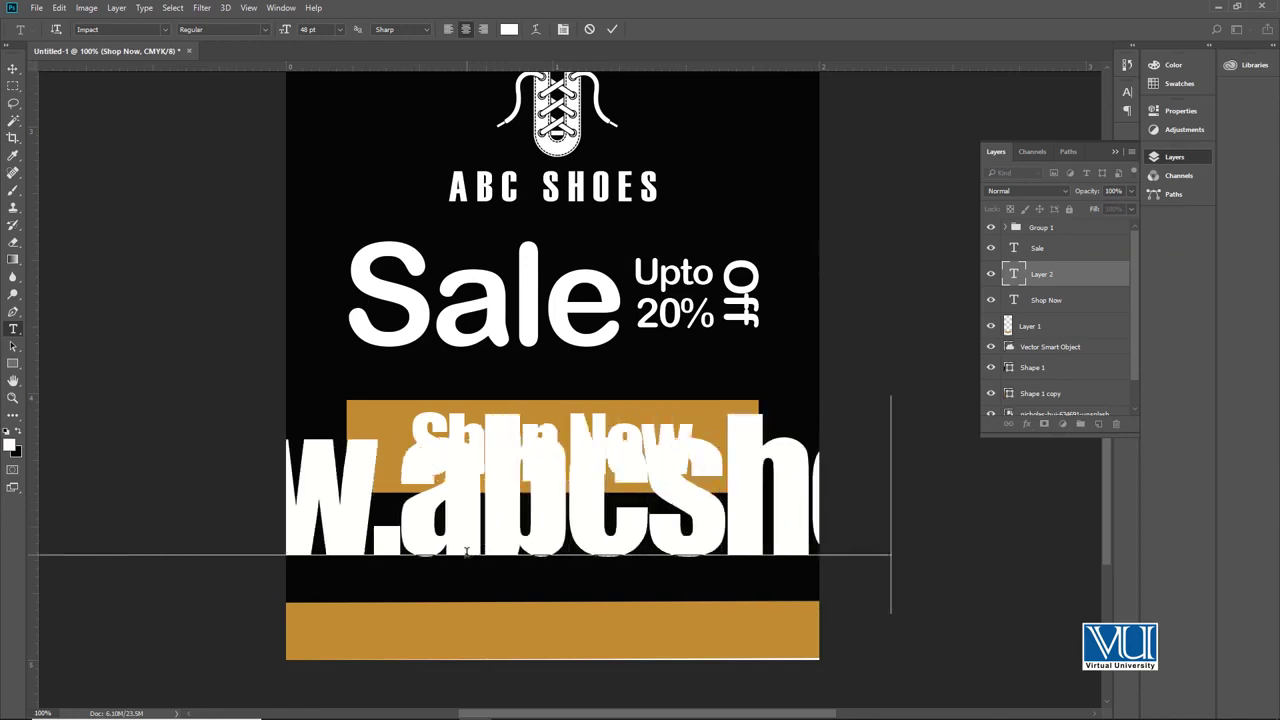
pyautogui.press('BackSpace')
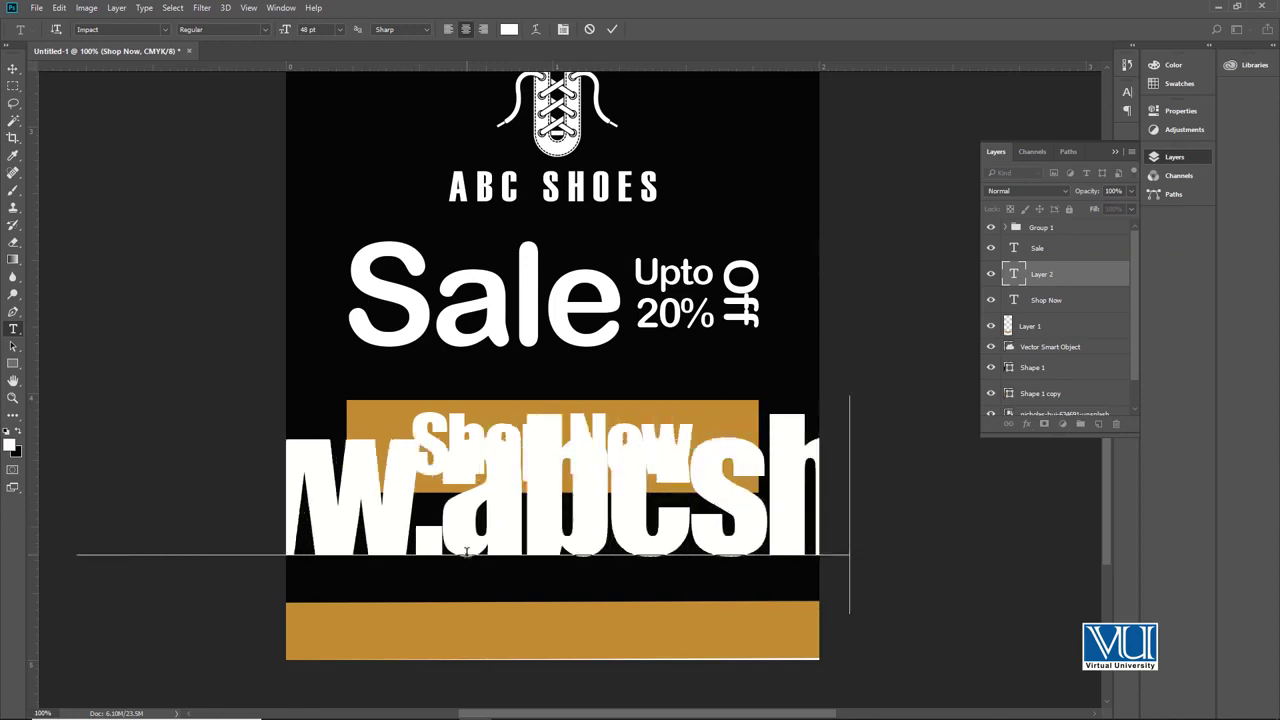
pyautogui.write('oes')
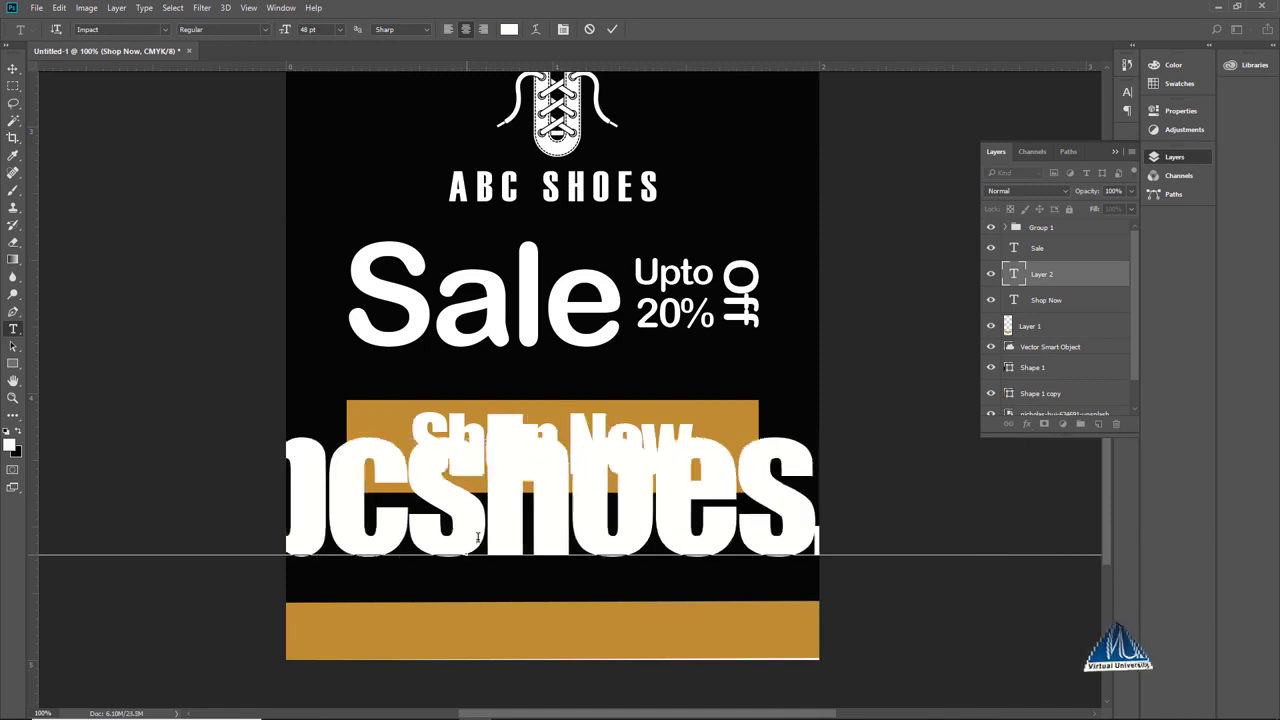
pyautogui.hotkey('ctrl', 'a')
pyautogui.click(13, 68)
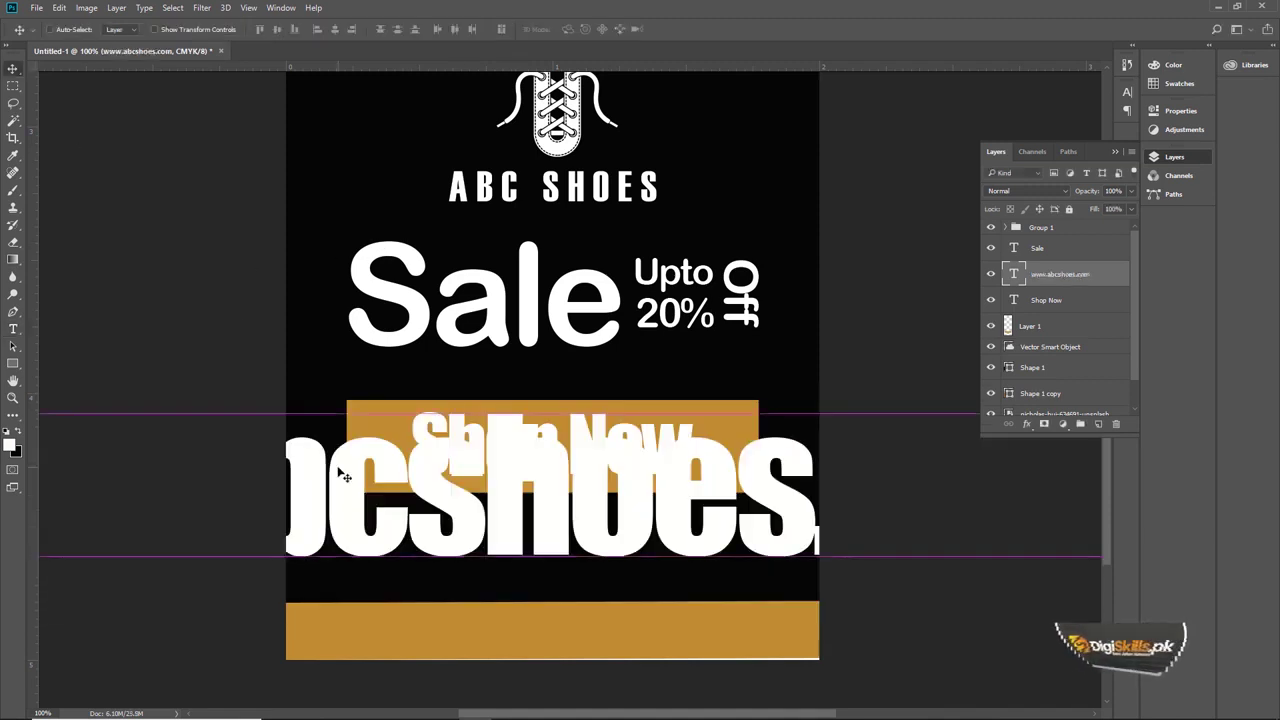
# - Scale the website text down to about 8.8 pt and place it between the Shop Now rectangle and the lower gold band
pyautogui.hotkey('ctrl', 't')
pyautogui.moveTo(323, 424); pyautogui.dragTo(668, 400)
pyautogui.moveTo(136, 589); pyautogui.dragTo(498, 571)
pyautogui.press('Return')
# - Change the font of the whole website text to Calibri Regular
pyautogui.press('t')
pyautogui.click(532, 571)
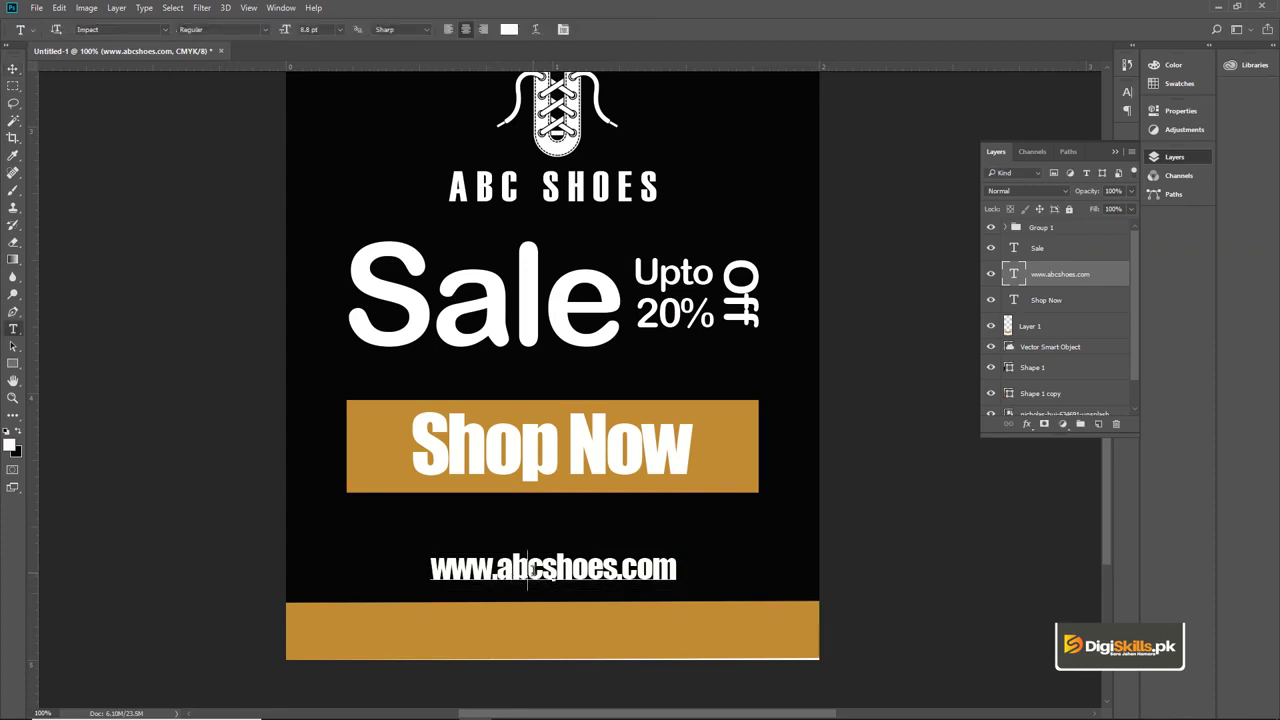
pyautogui.hotkey('ctrl', 'a')
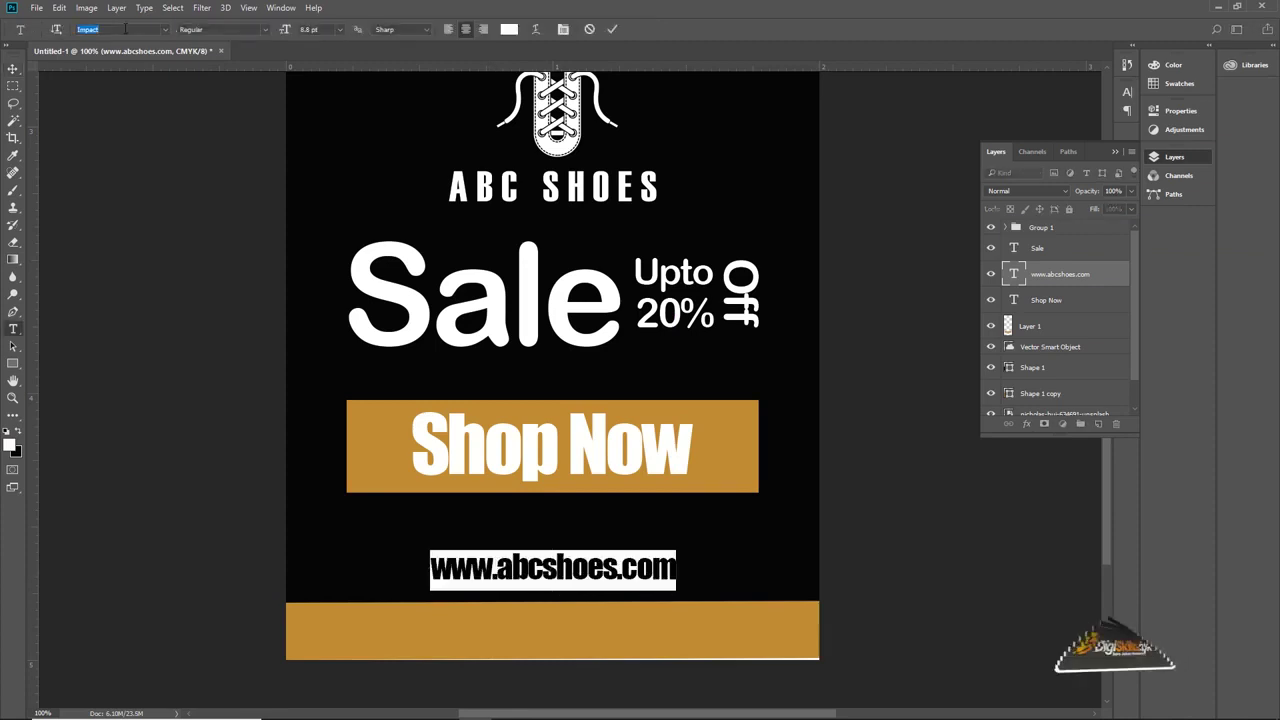
pyautogui.write('calibri')
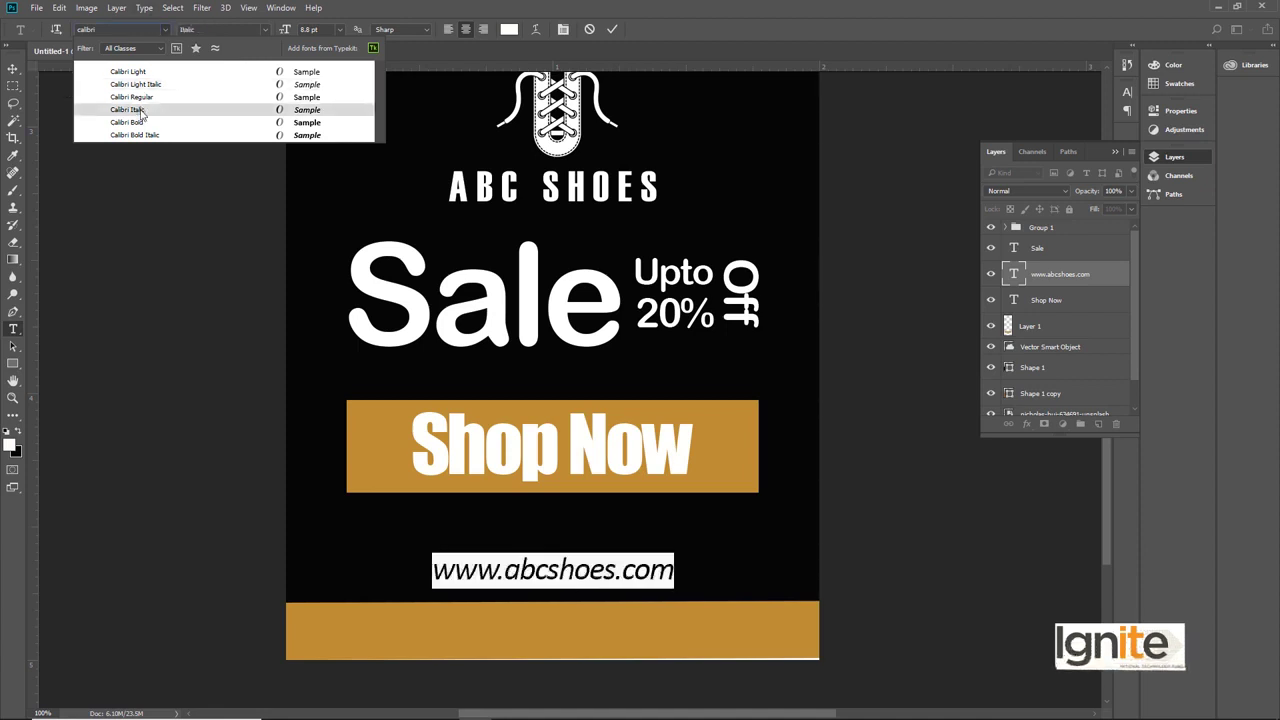
pyautogui.click(141, 101)
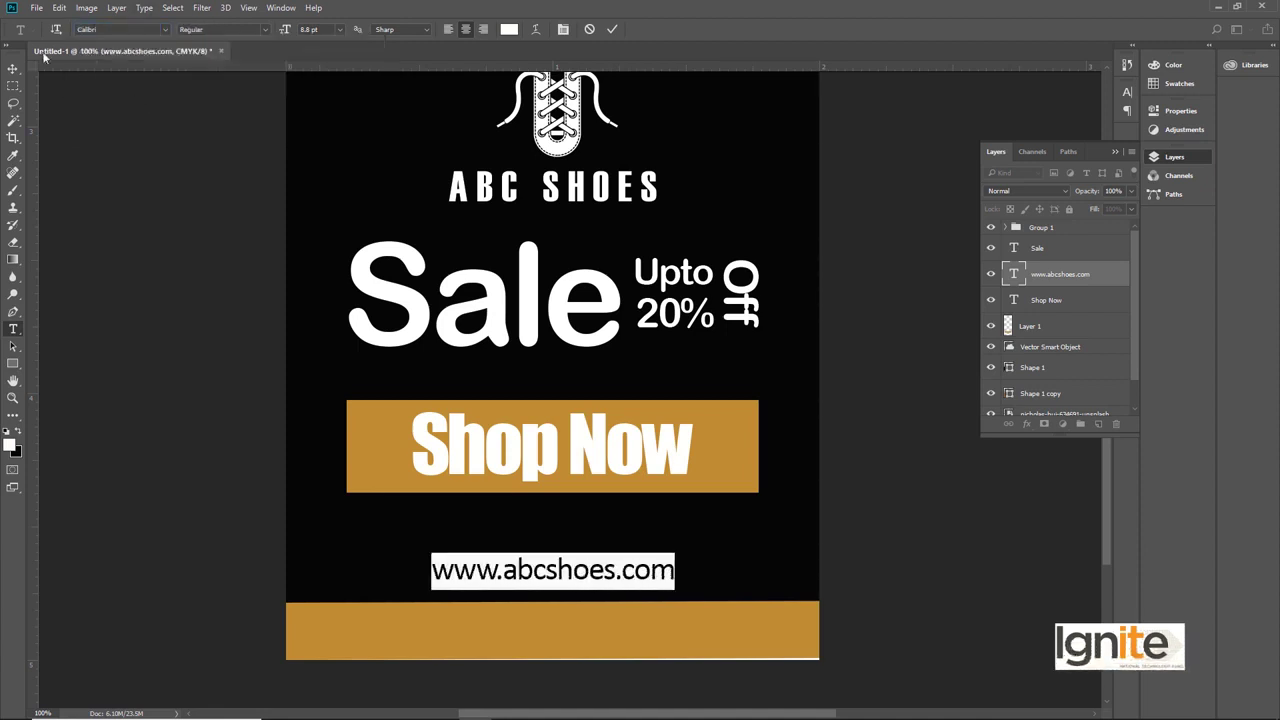
pyautogui.click(13, 70)
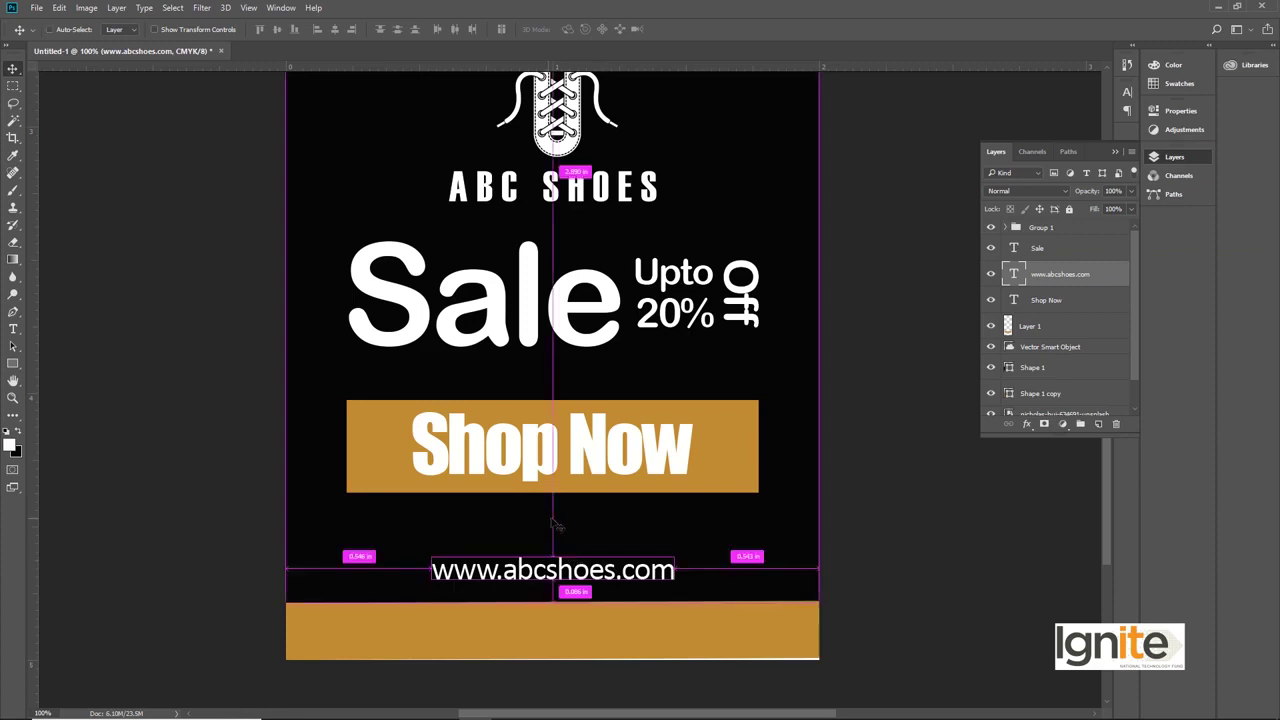
# - Enlarge the website text to about 9.93 pt and nudge it slightly down
pyautogui.hotkey('ctrl', 't')
pyautogui.moveTo(677, 552); pyautogui.dragTo(689, 550)
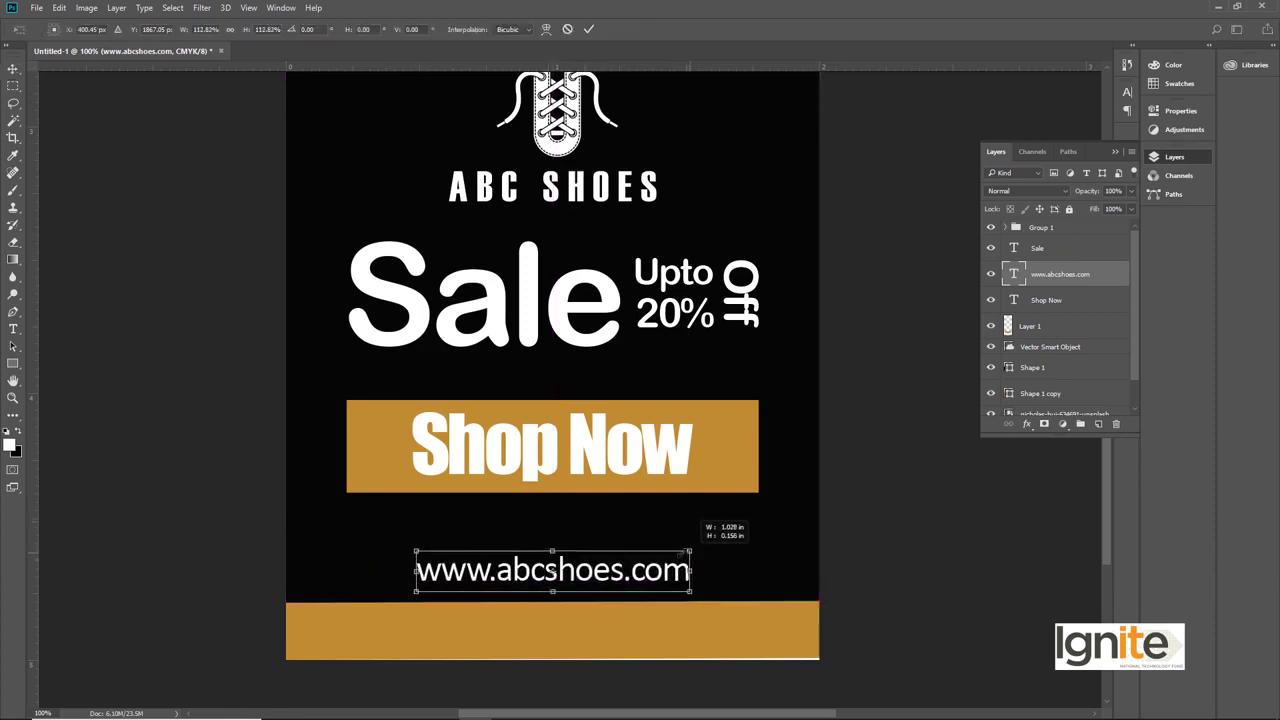
pyautogui.press('Return')
pyautogui.hotkey('ctrl', 'a')
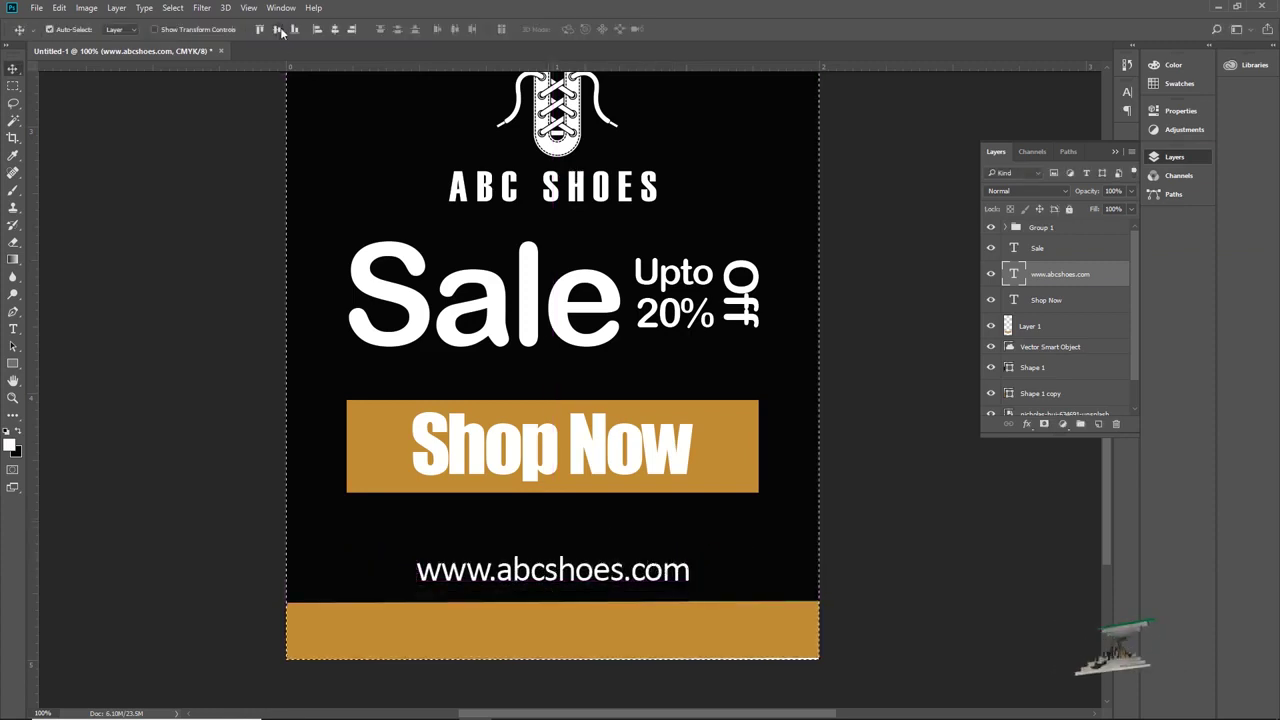
pyautogui.hotkey('ctrl', 'd')
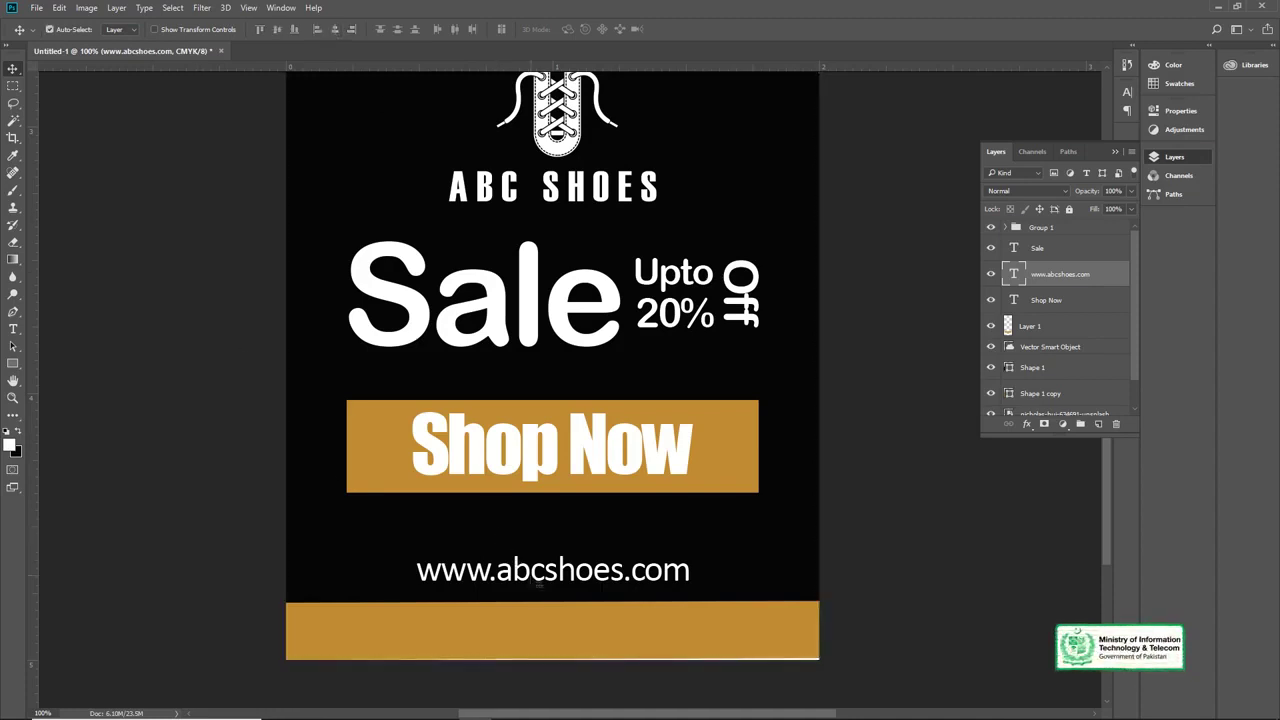
pyautogui.press('Down')
pyautogui.press('Down')
pyautogui.press('Down')
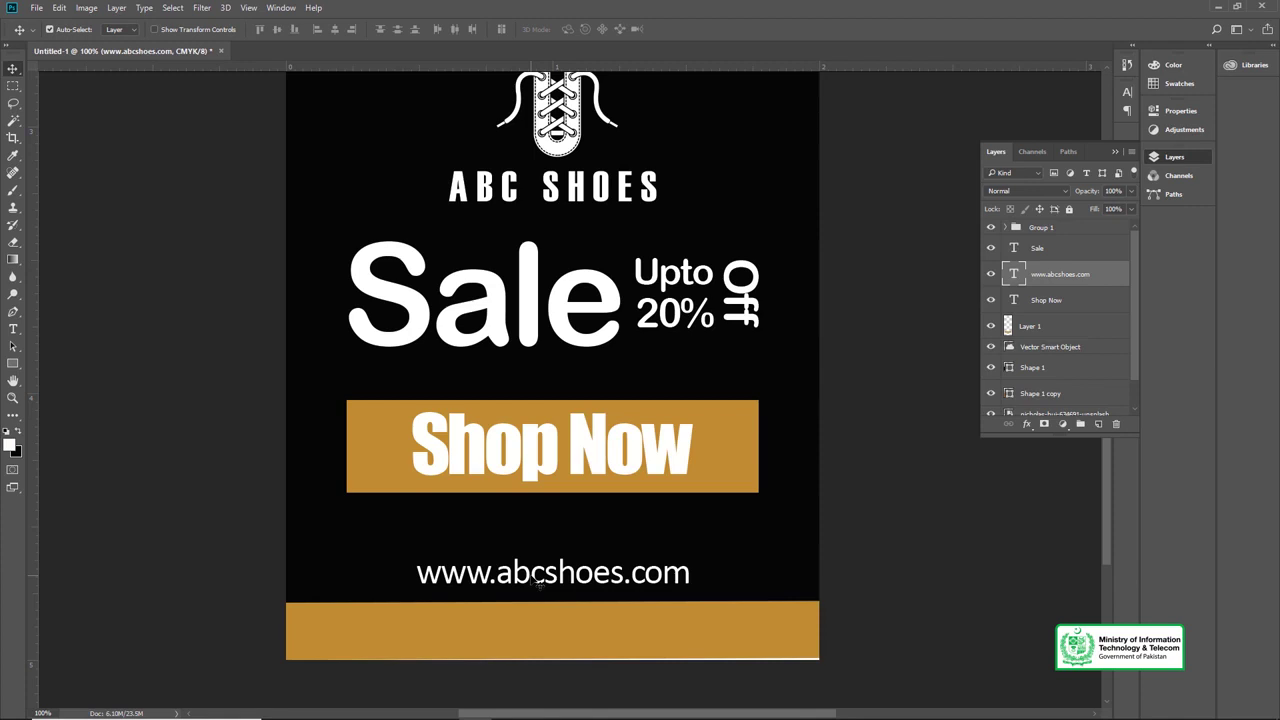
# - Add a phone number as a new text layer over the gold band at the foot of the streamer
pyautogui.moveTo(531, 576); pyautogui.dragTo(522, 548)
pyautogui.press('t')
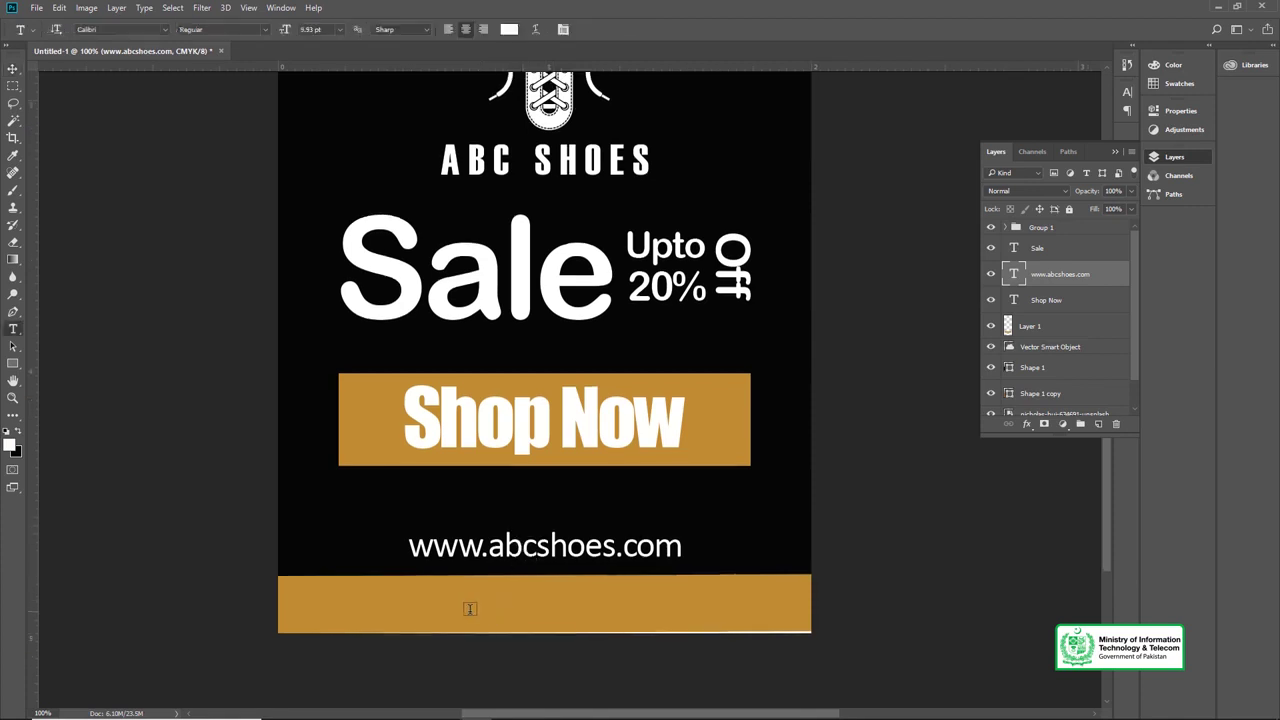
pyautogui.click(454, 605)
pyautogui.write('123-')
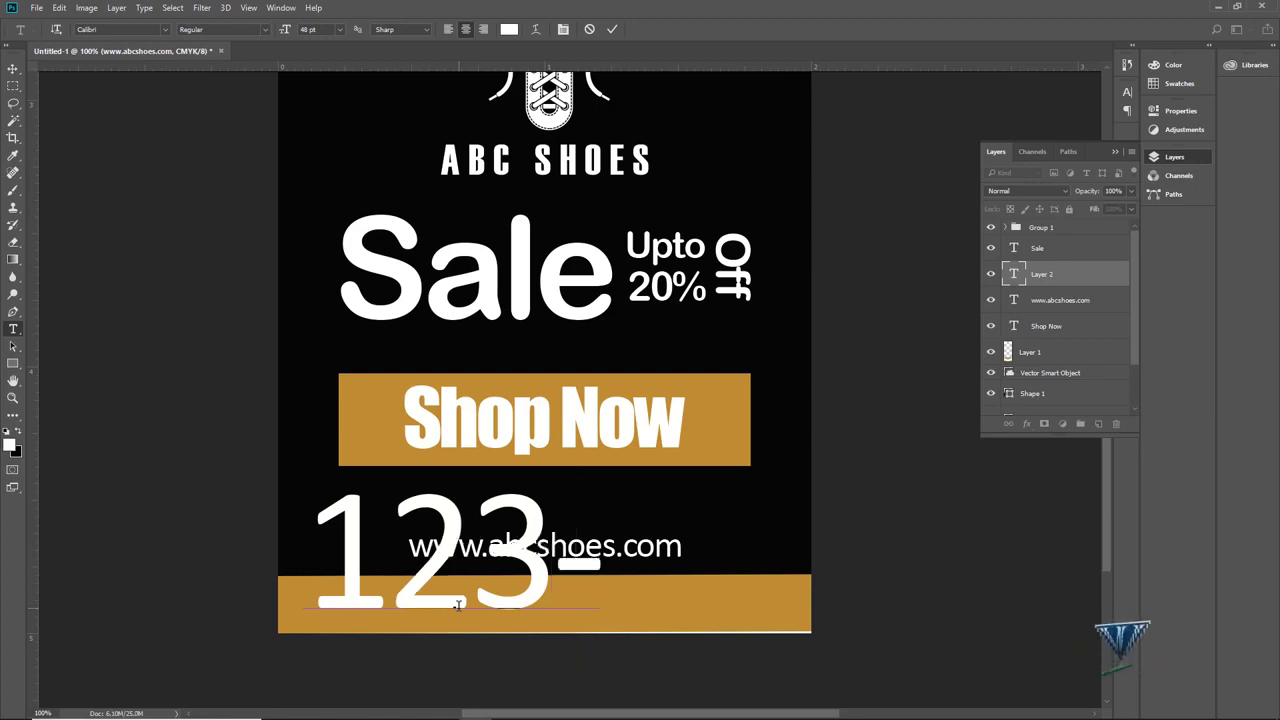
pyautogui.write('456789')
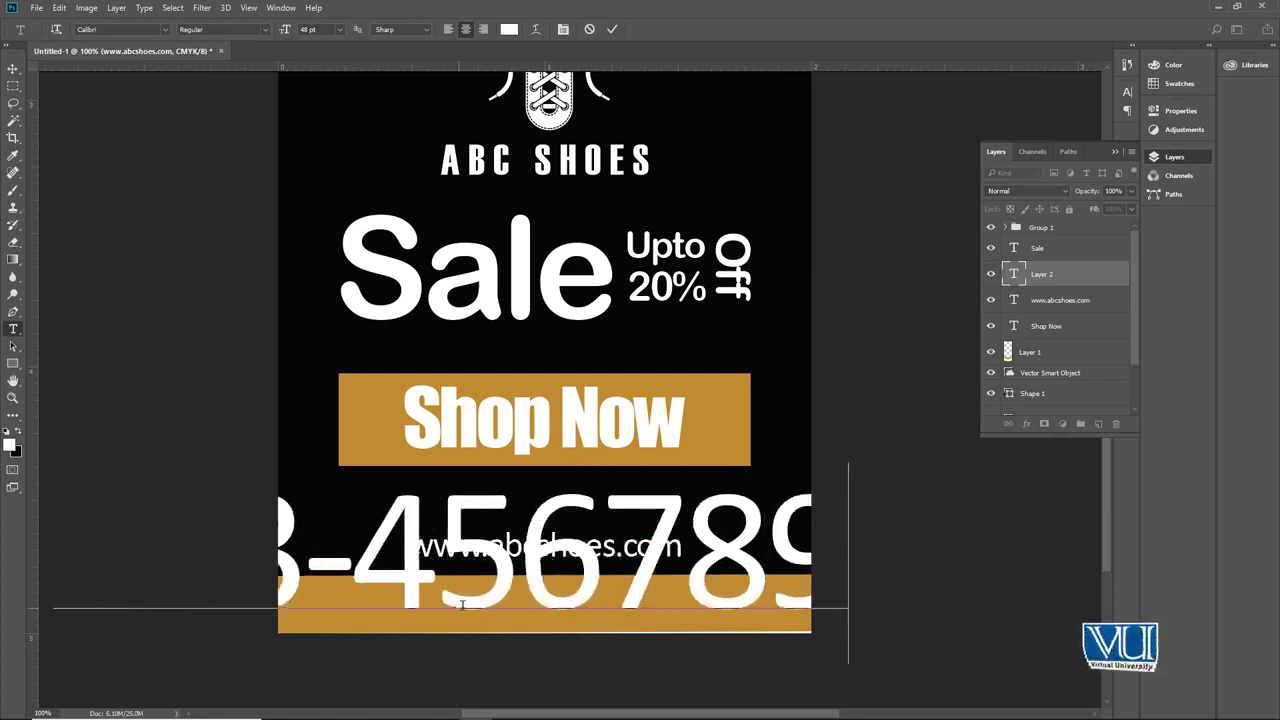
pyautogui.hotkey('ctrl', 'Return')
# - Scale the phone number text down and place it inside the lower gold band
pyautogui.hotkey('ctrl', 't')
pyautogui.moveTo(847, 464); pyautogui.dragTo(645, 620)
pyautogui.moveTo(684, 566); pyautogui.dragTo(627, 578)
pyautogui.press('Return')
# - Select the lower gold band's area with a rectangular marquee and centre the phone number in it vertically and horizontally
pyautogui.keyDown('ctrl'); pyautogui.click(572, 607); pyautogui.keyUp('ctrl')
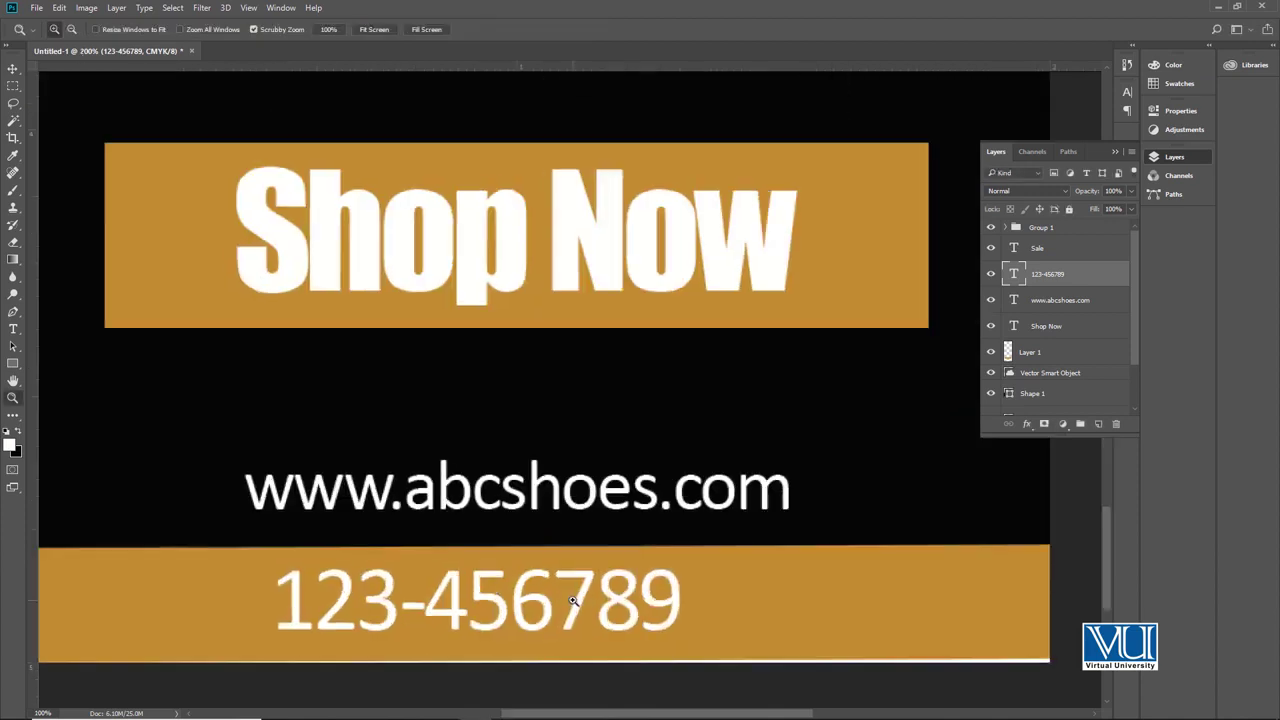
pyautogui.keyDown('alt'); pyautogui.click(573, 536); pyautogui.keyUp('alt')
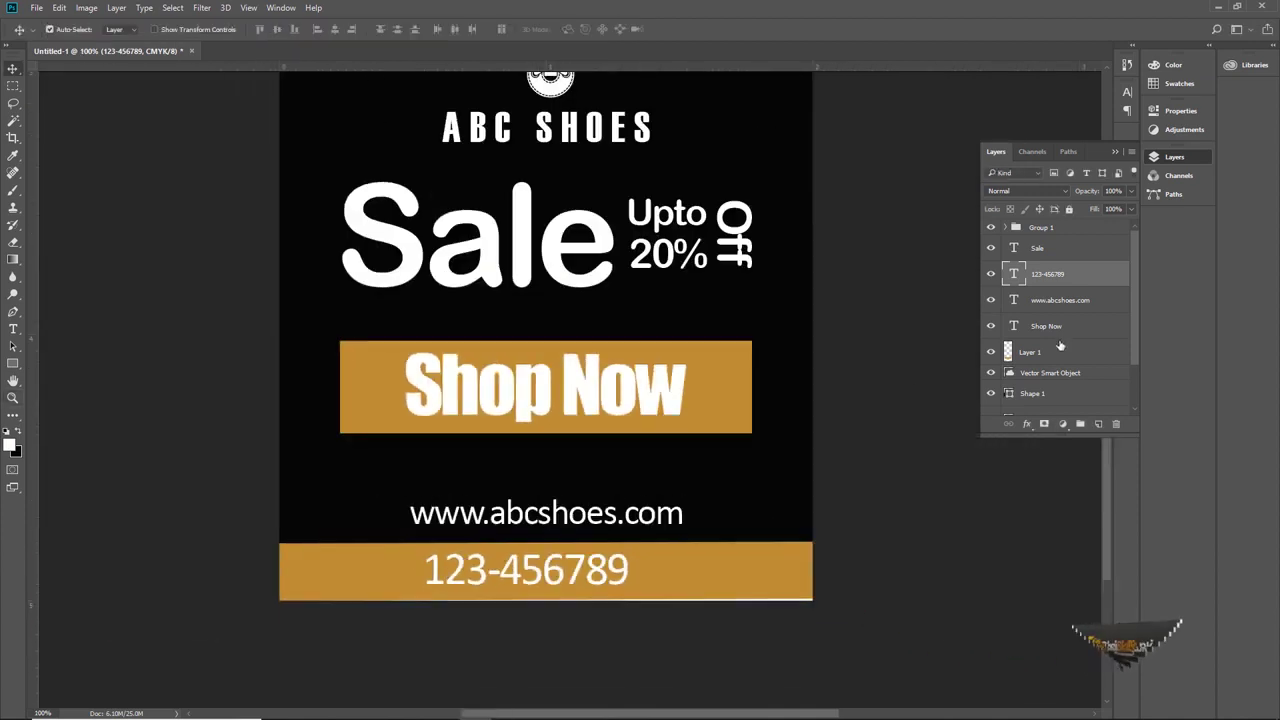
pyautogui.click(13, 86)
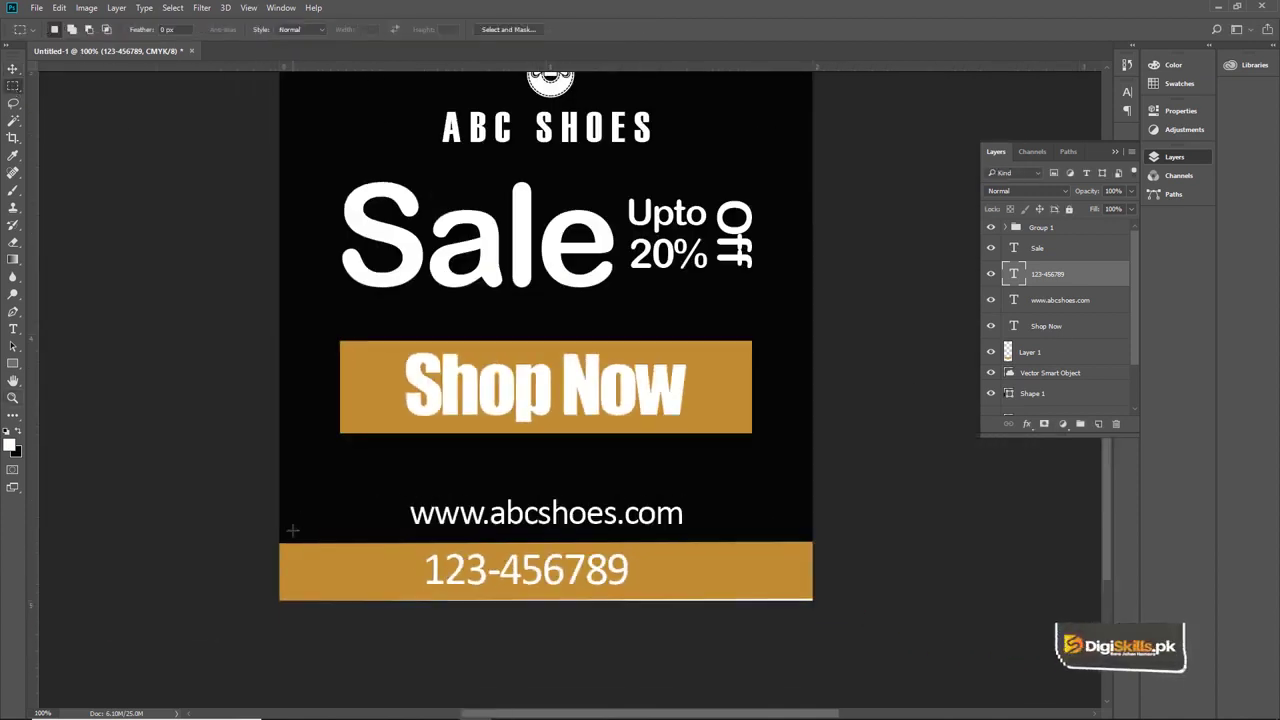
pyautogui.moveTo(279, 543); pyautogui.dragTo(848, 637)
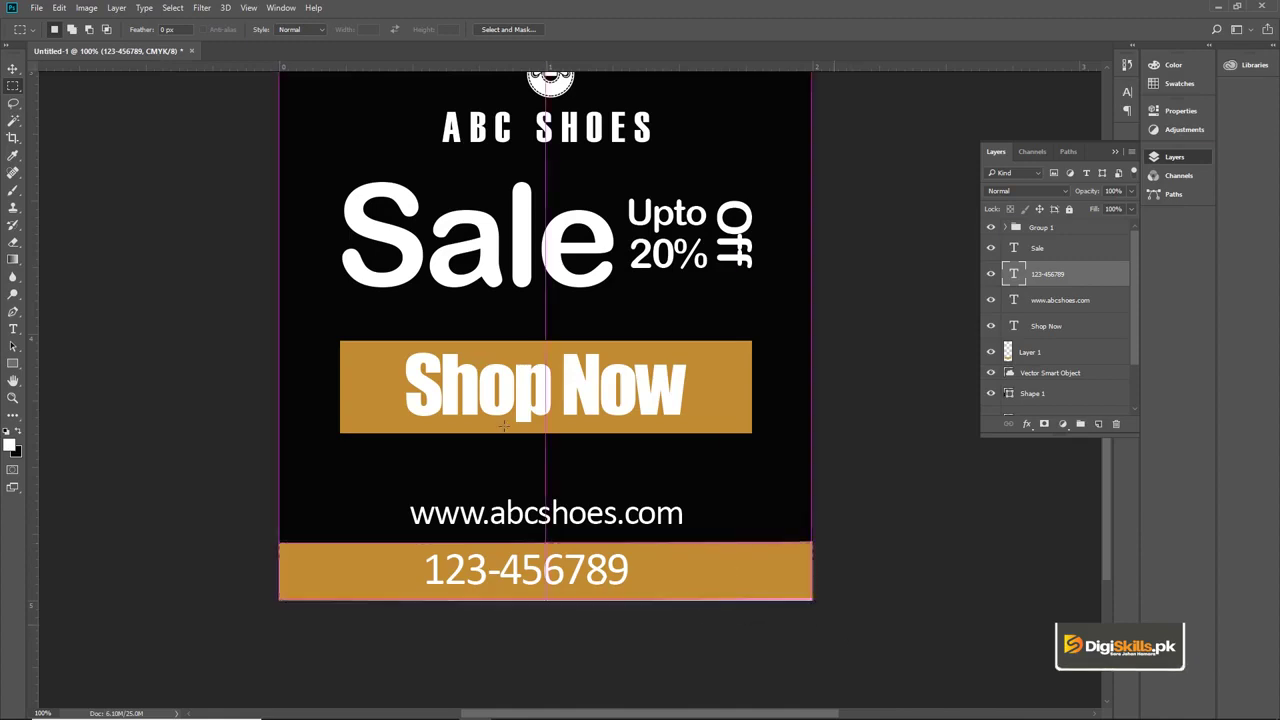
pyautogui.press('v')
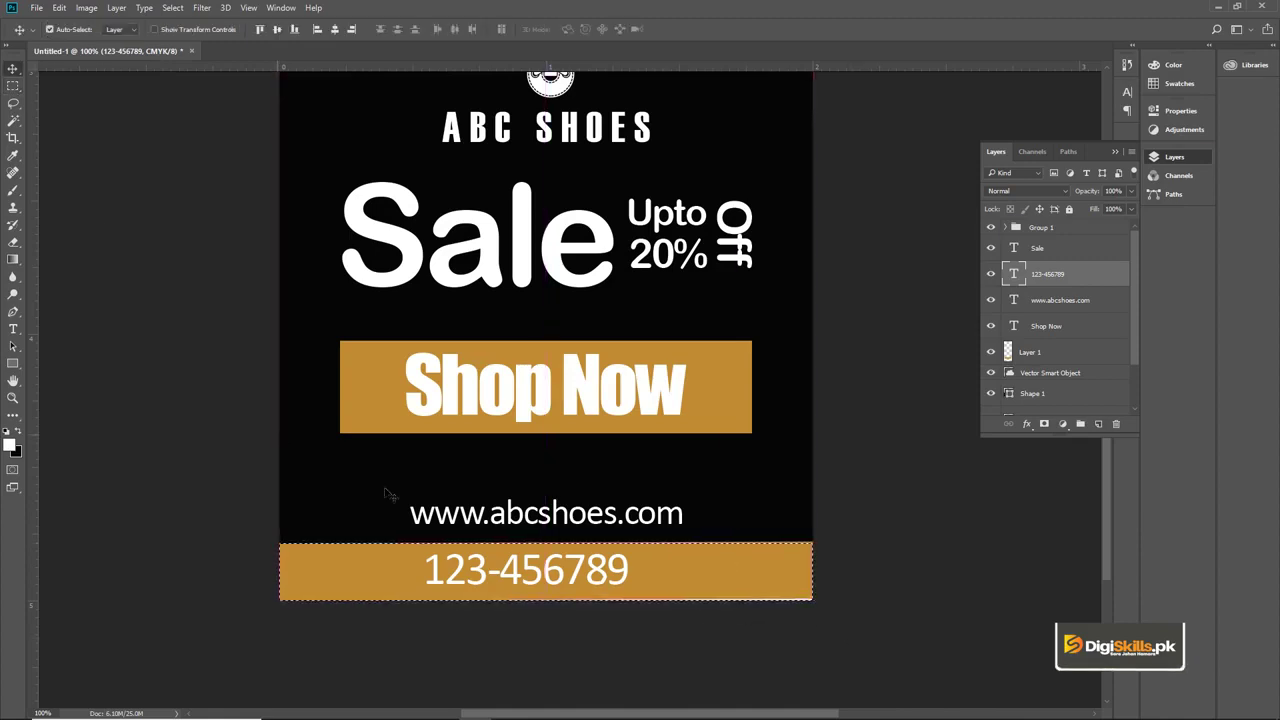
pyautogui.click(277, 30)
pyautogui.click(335, 30)
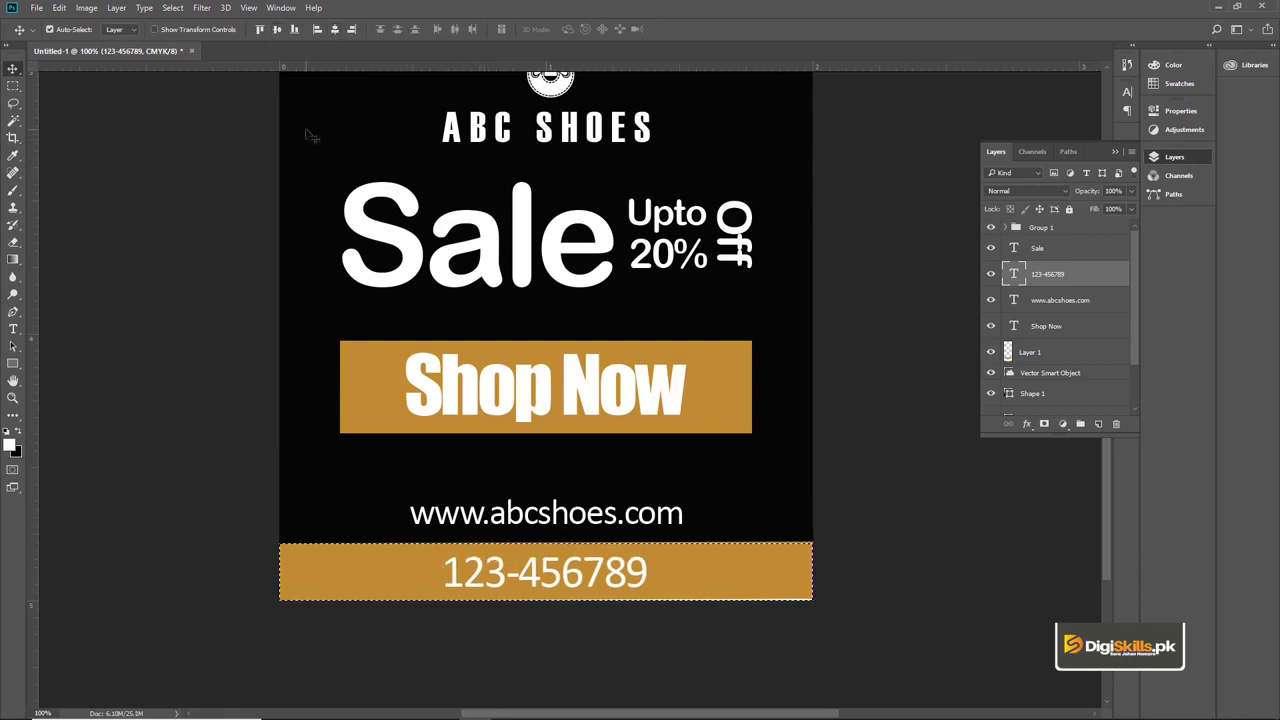
# - Examine the whole streamer layout, including the phone number's size in the gold band
pyautogui.press('z')
pyautogui.keyDown('alt'); pyautogui.click(572, 225); pyautogui.keyUp('alt')
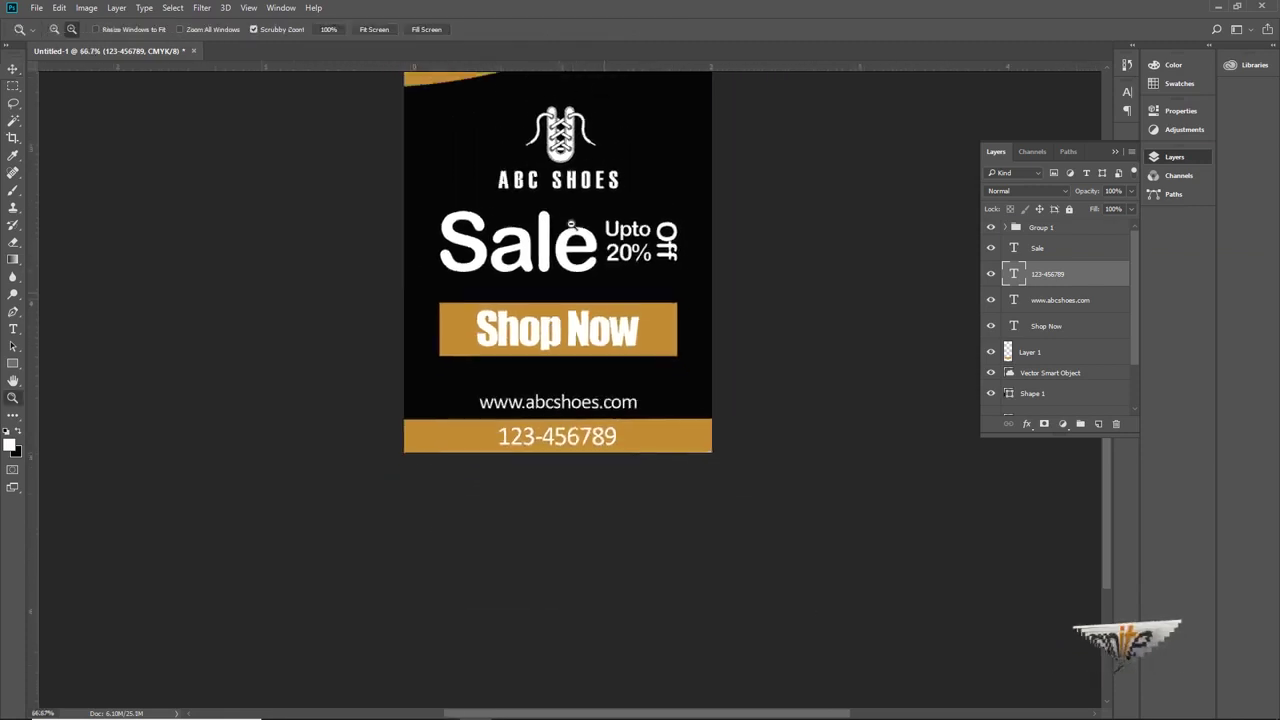
pyautogui.press('v')
pyautogui.moveTo(575, 196); pyautogui.dragTo(577, 339)
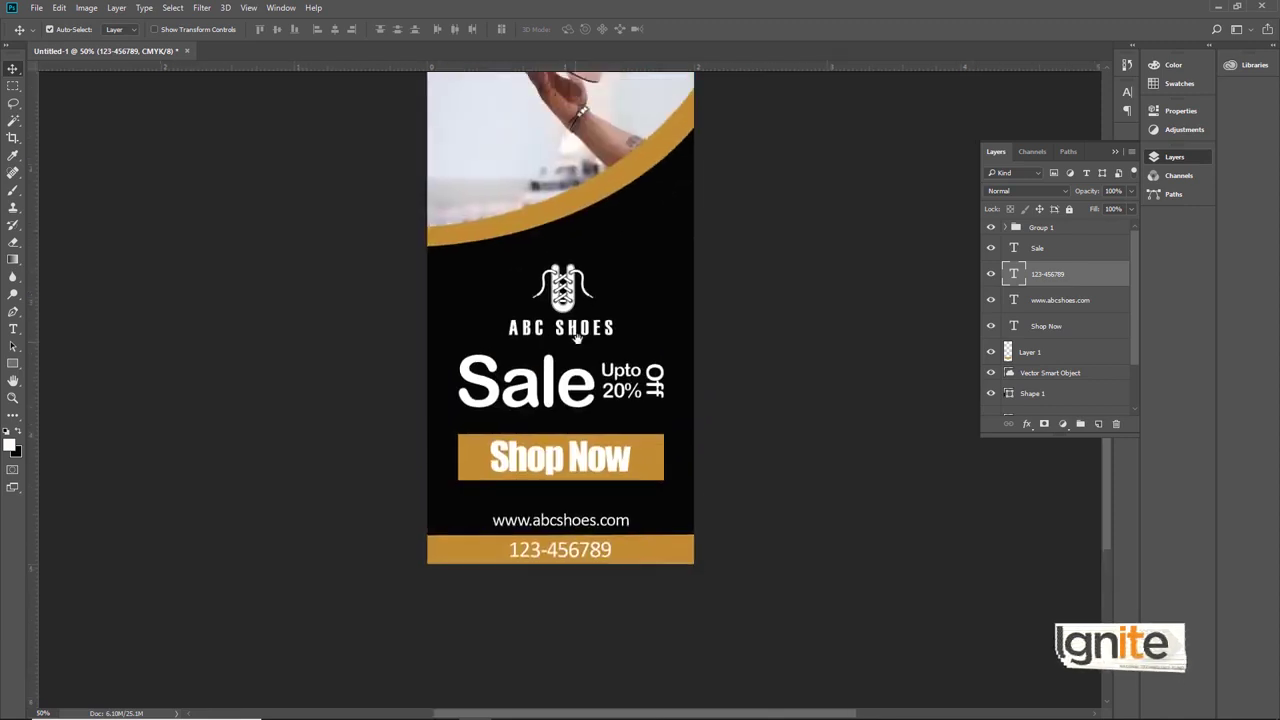
pyautogui.hotkey('ctrl', 't')
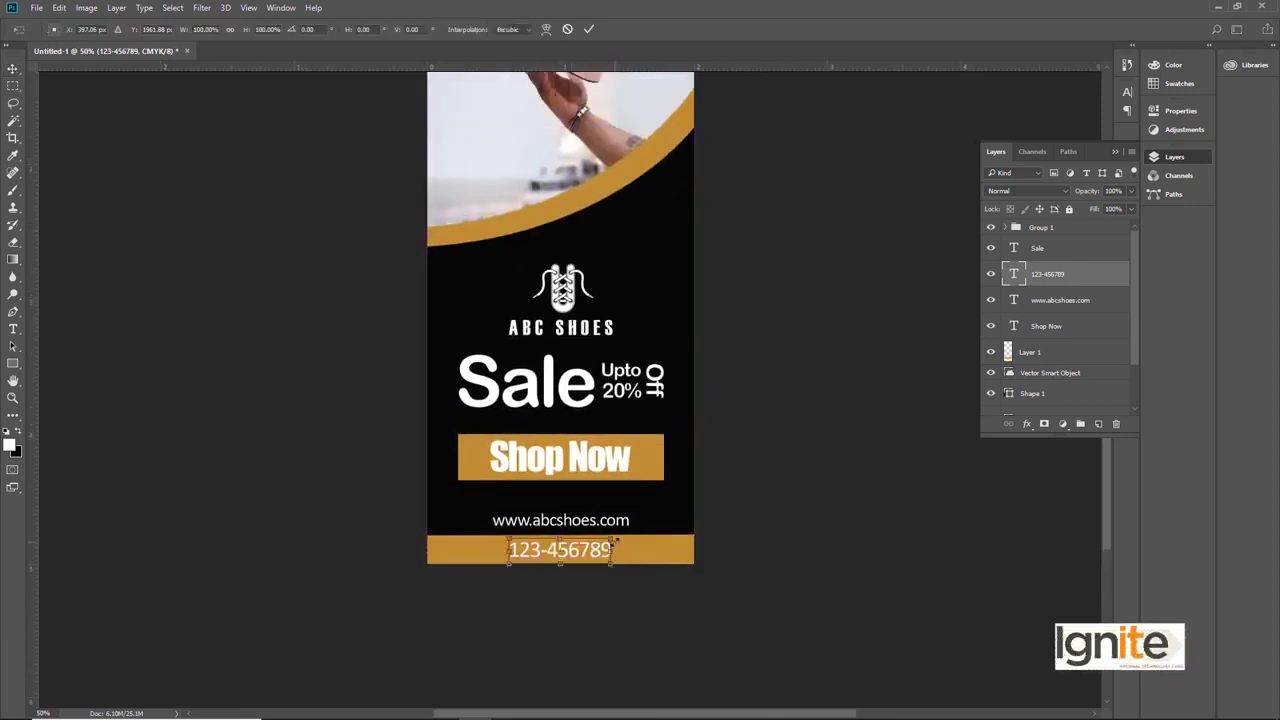
pyautogui.press('Return')
pyautogui.hotkey('ctrl', '-')
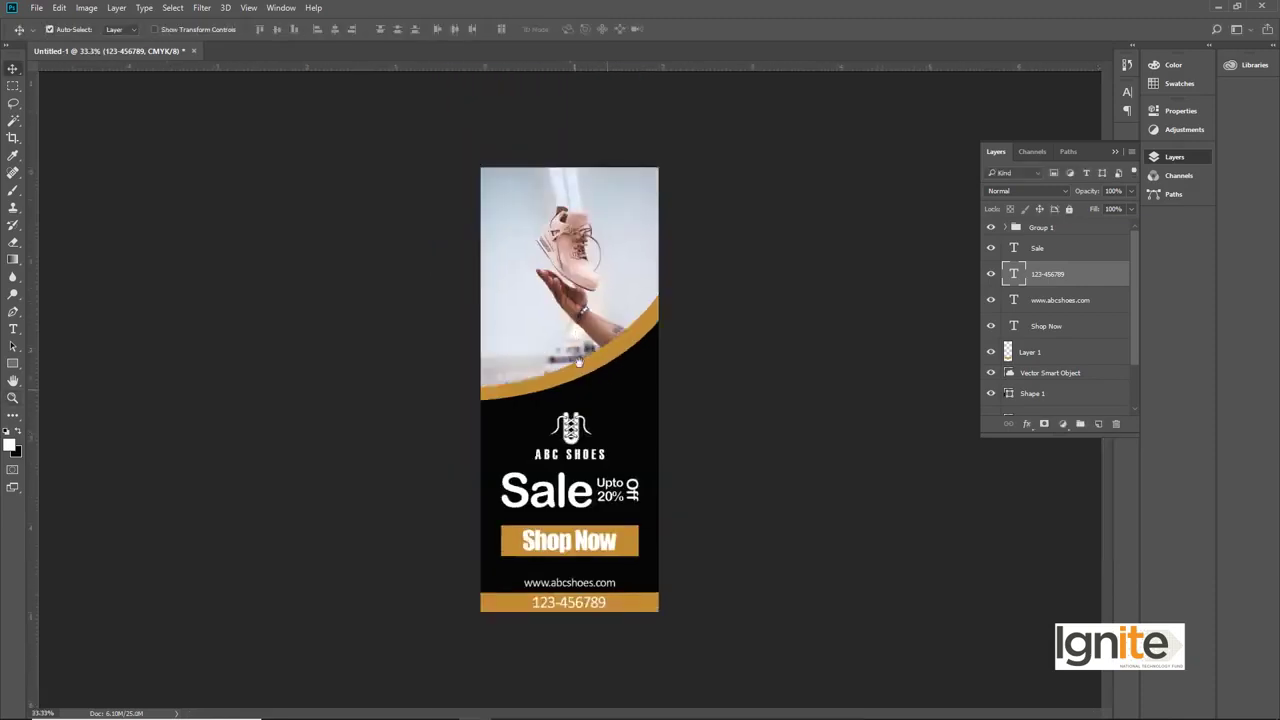